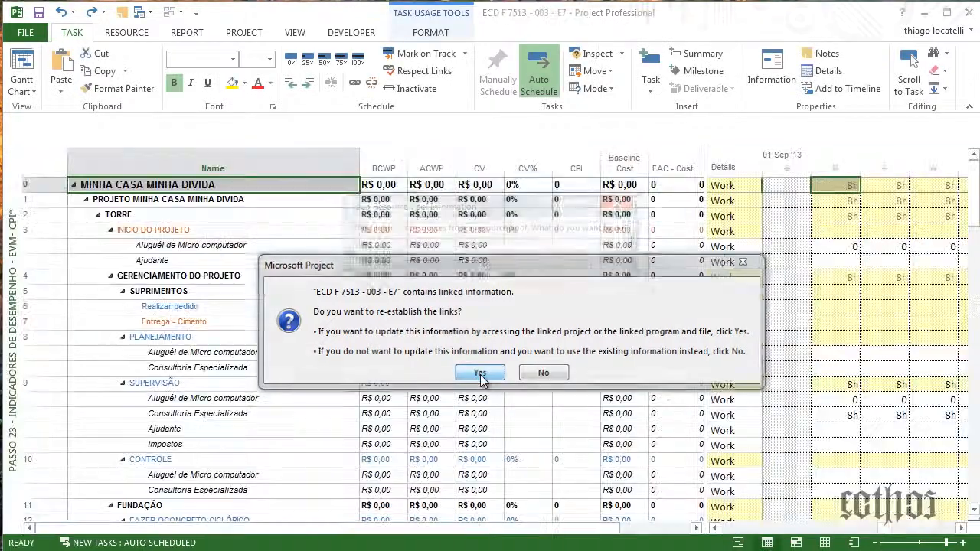
Re-establish the links of the project ECD F 7513 - 003 - E7 and open it without the other resource-pool files
{"action": "left_click", "coordinate": [480, 375]}
{"action": "left_click", "coordinate": [437, 293]}
{"action": "left_click", "coordinate": [437, 314]}
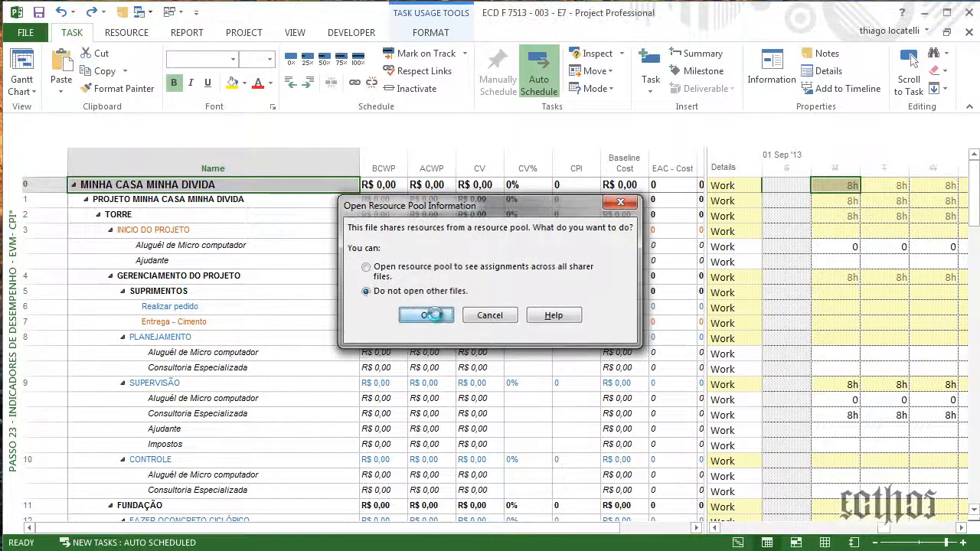
{"action": "right_click", "coordinate": [388, 275]}
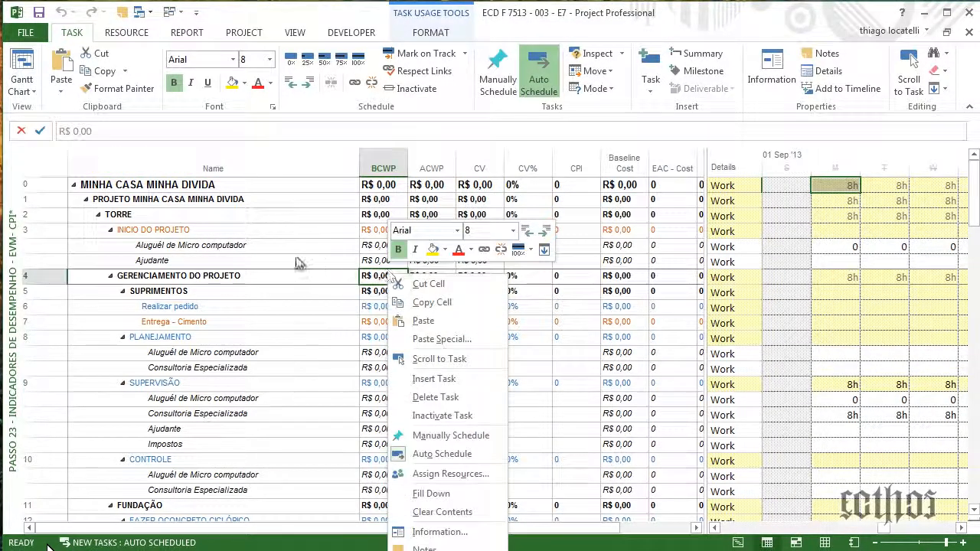
{"action": "key", "text": "Escape"}
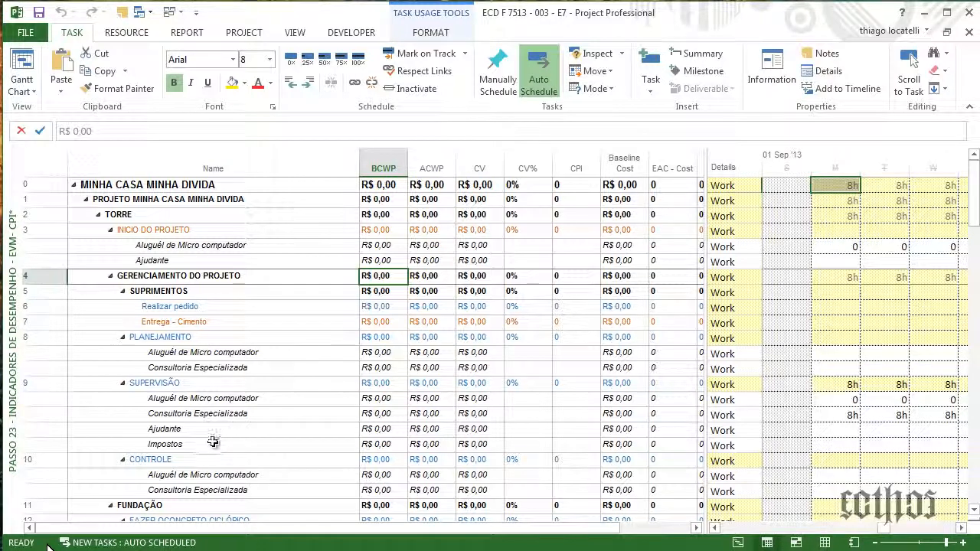
Look through the project's available custom views for those of Passo 20 to Passo 23
{"action": "right_click", "coordinate": [17, 293]}
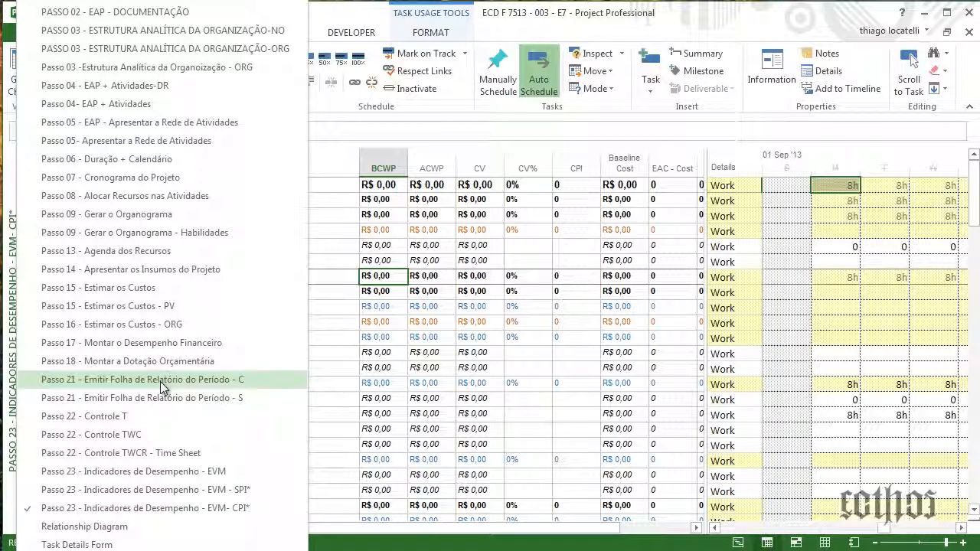
{"action": "scroll", "coordinate": [160, 381], "scroll_direction": "down", "scroll_amount": 1}
{"action": "left_click", "coordinate": [342, 386]}
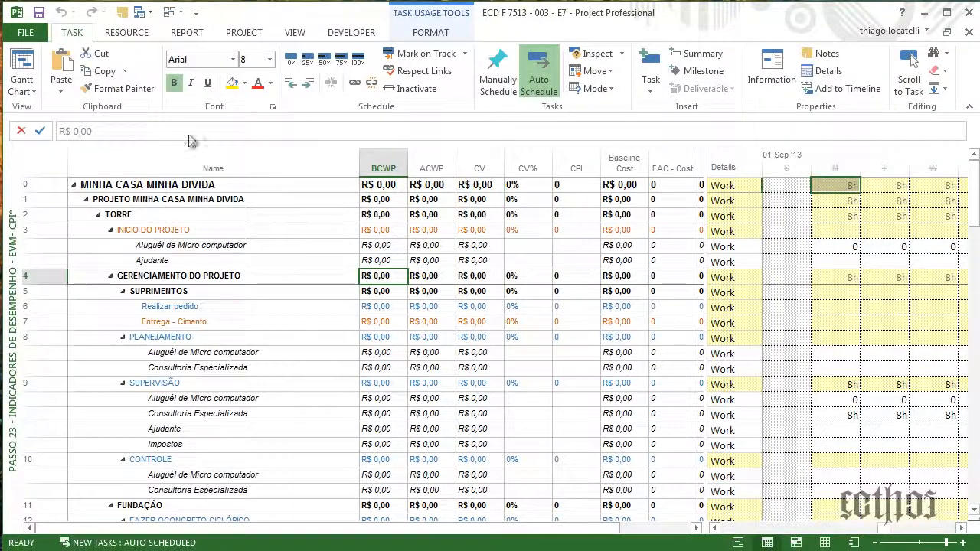
Examine the complete list of views around Passo 19, Passo 21 and Passo 22, and leave it without applying any
{"action": "left_click", "coordinate": [295, 32]}
{"action": "left_click", "coordinate": [112, 88]}
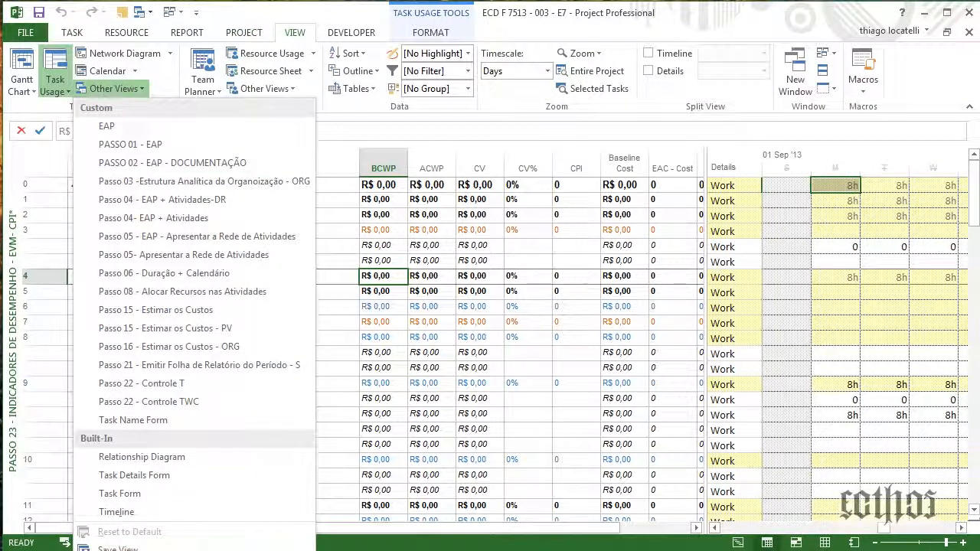
{"action": "left_click", "coordinate": [123, 550]}
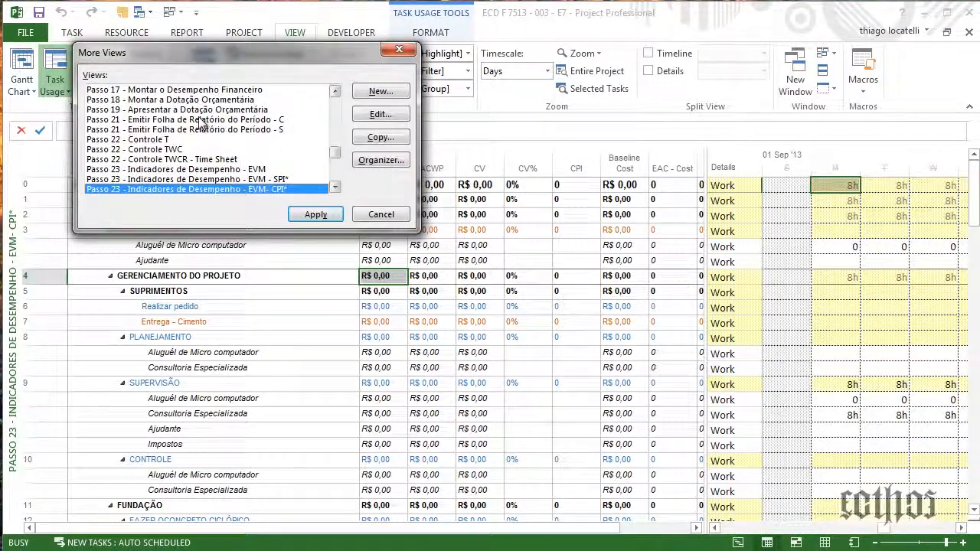
{"action": "left_click", "coordinate": [129, 120]}
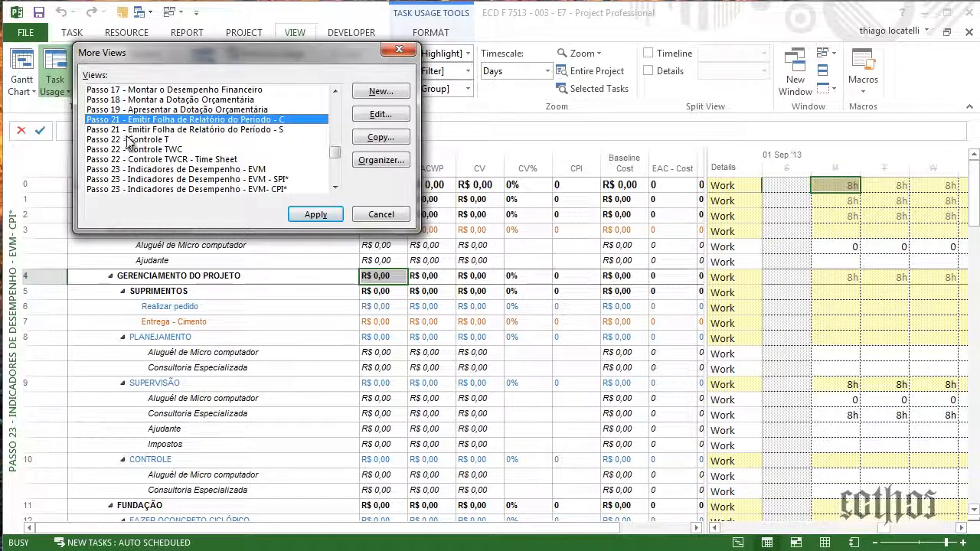
{"action": "left_click", "coordinate": [138, 111]}
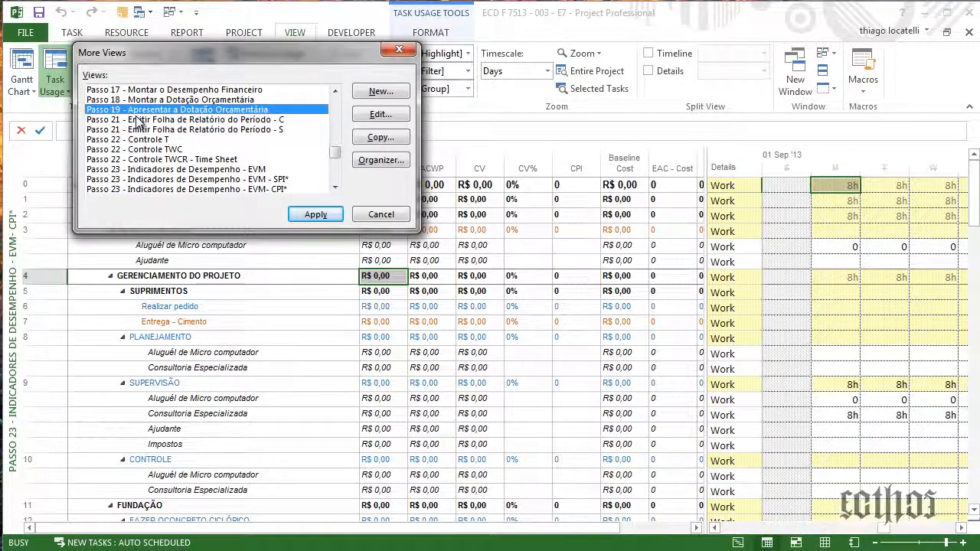
{"action": "left_click", "coordinate": [138, 121]}
{"action": "left_click", "coordinate": [147, 130]}
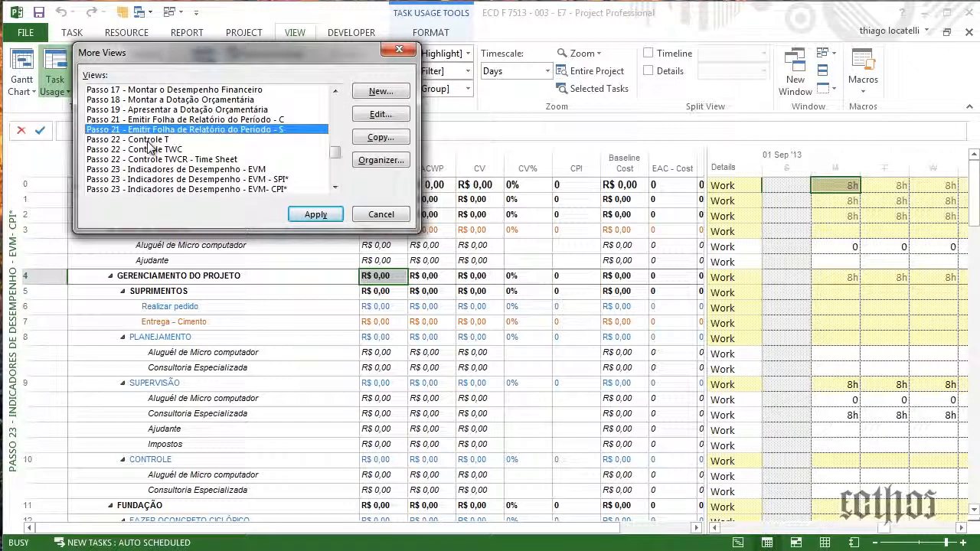
{"action": "left_click", "coordinate": [150, 140]}
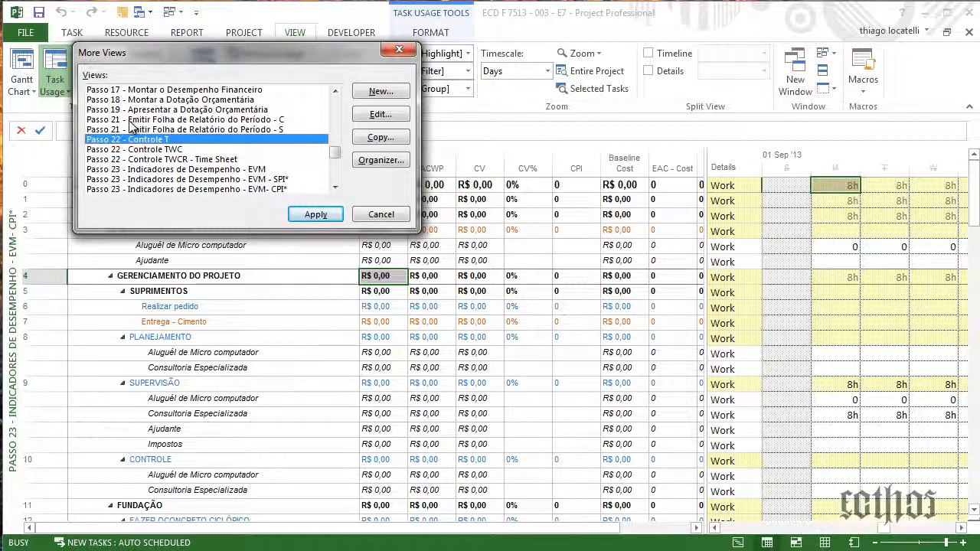
{"action": "left_click", "coordinate": [380, 215]}
Examine the complete list of task tables for the Passo 20 stage, and leave it without applying any
{"action": "left_click", "coordinate": [355, 88]}
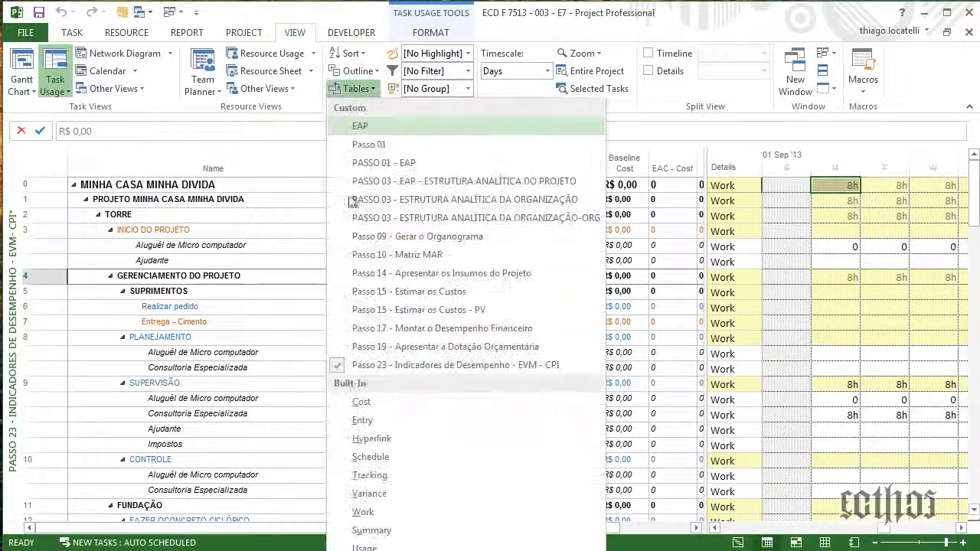
{"action": "left_click", "coordinate": [375, 550]}
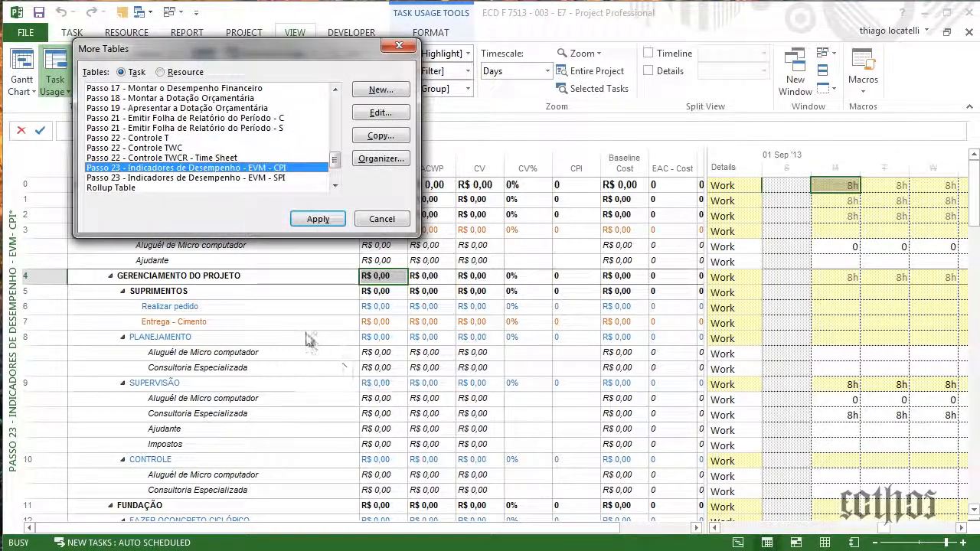
{"action": "left_click", "coordinate": [183, 119]}
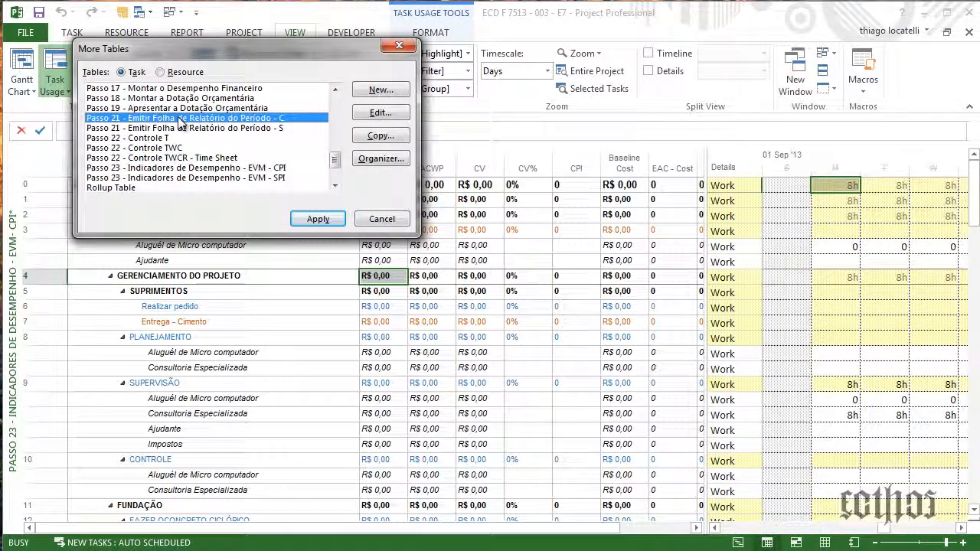
{"action": "scroll", "coordinate": [177, 122], "scroll_direction": "up", "scroll_amount": 1}
{"action": "scroll", "coordinate": [182, 124], "scroll_direction": "up", "scroll_amount": 2}
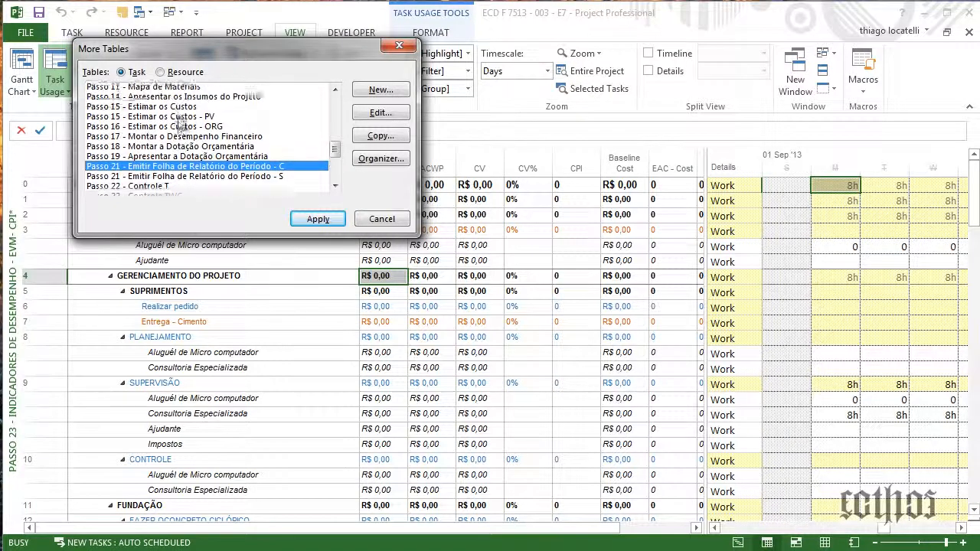
{"action": "left_click", "coordinate": [360, 221]}
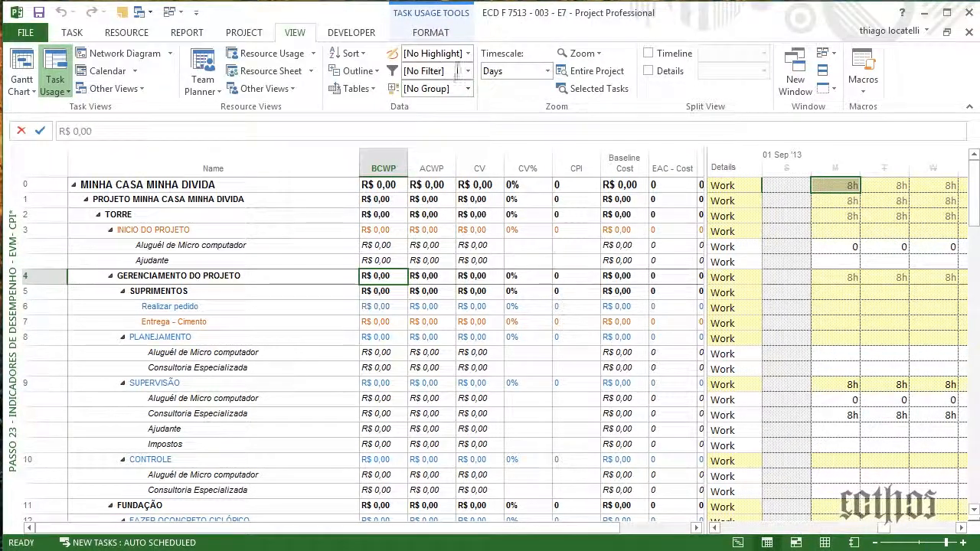
Find the filter Passo 20 - Emitir o Plano de Trablaho do Período among the task filters, and leave without applying it
{"action": "left_click", "coordinate": [466, 71]}
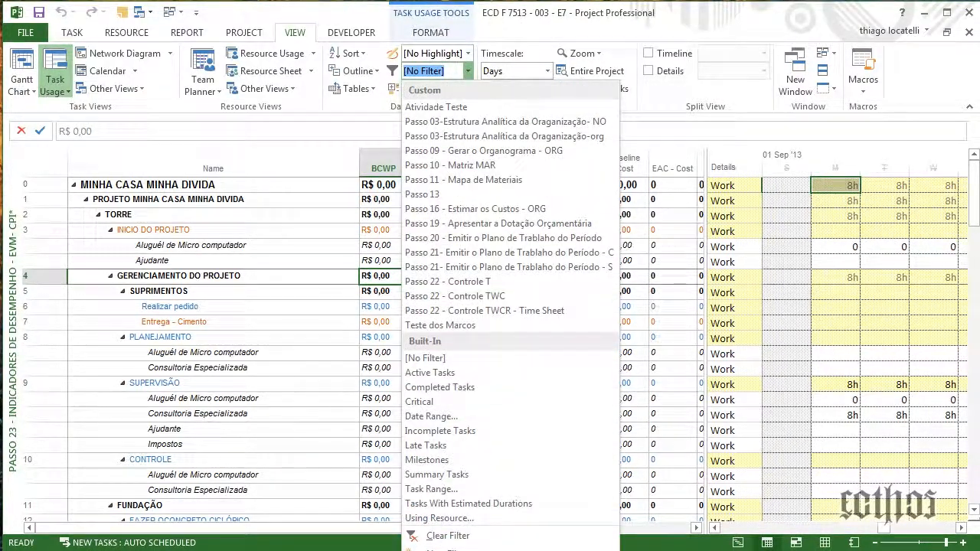
{"action": "left_click", "coordinate": [451, 550]}
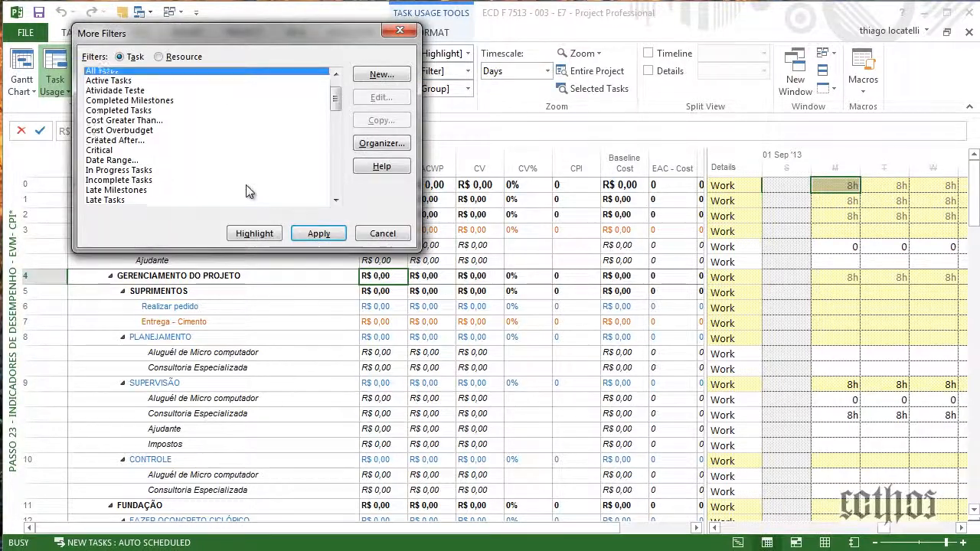
{"action": "scroll", "coordinate": [247, 186], "scroll_direction": "down", "scroll_amount": 2}
{"action": "scroll", "coordinate": [247, 191], "scroll_direction": "down", "scroll_amount": 5}
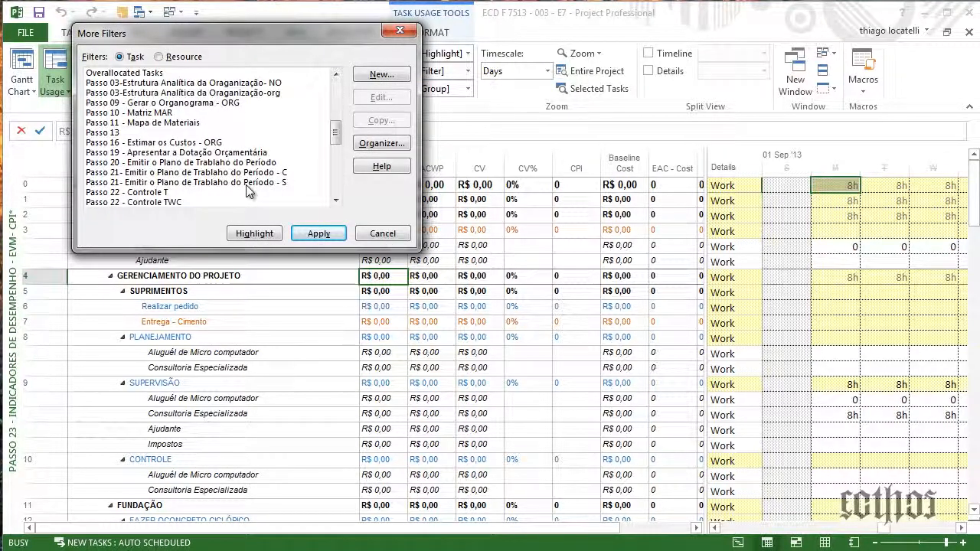
{"action": "left_click", "coordinate": [250, 163]}
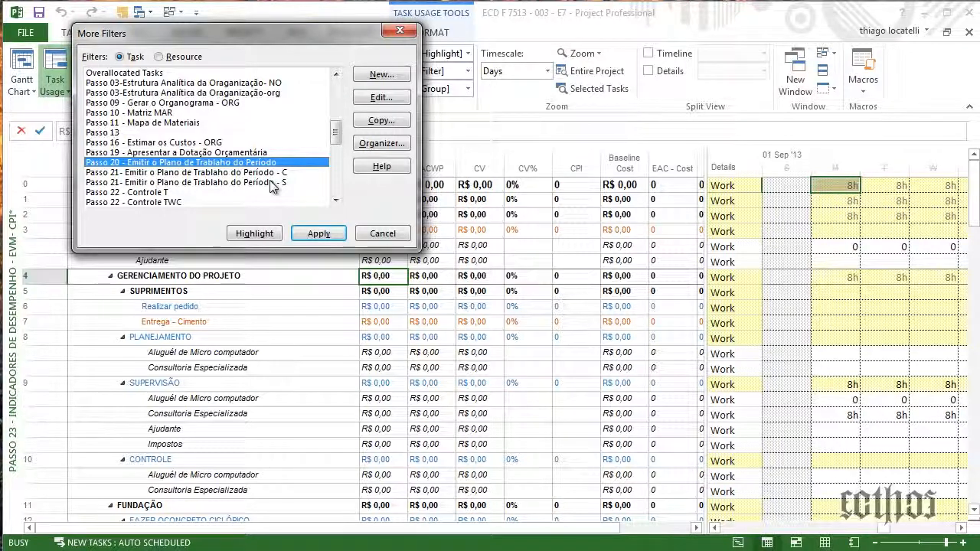
{"action": "left_click", "coordinate": [383, 234]}
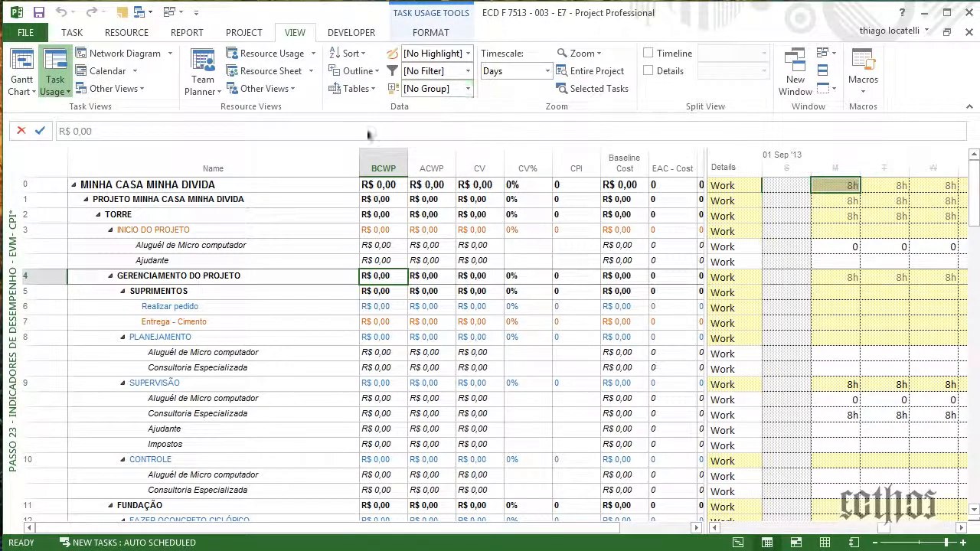
Review the group and filter settings in the definition of a Network Diagram view copy, and discard the copy
{"action": "left_click", "coordinate": [169, 53]}
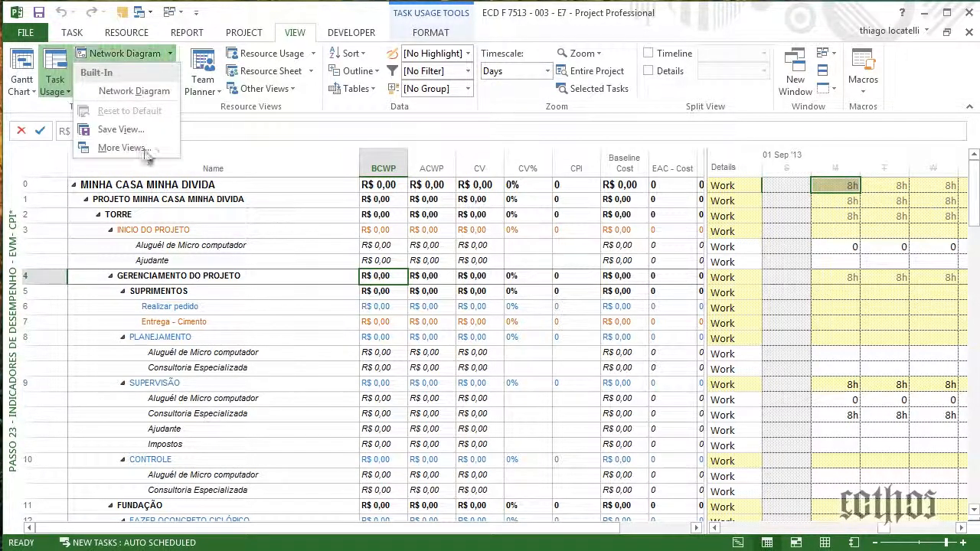
{"action": "left_click", "coordinate": [145, 149]}
{"action": "scroll", "coordinate": [253, 149], "scroll_direction": "down", "scroll_amount": 2}
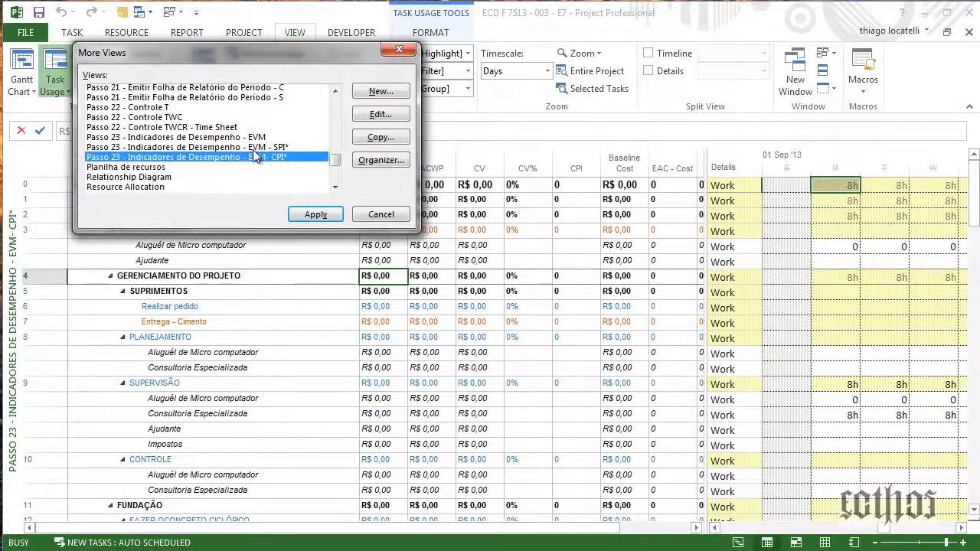
{"action": "scroll", "coordinate": [252, 149], "scroll_direction": "down", "scroll_amount": 2}
{"action": "scroll", "coordinate": [284, 147], "scroll_direction": "up", "scroll_amount": 3}
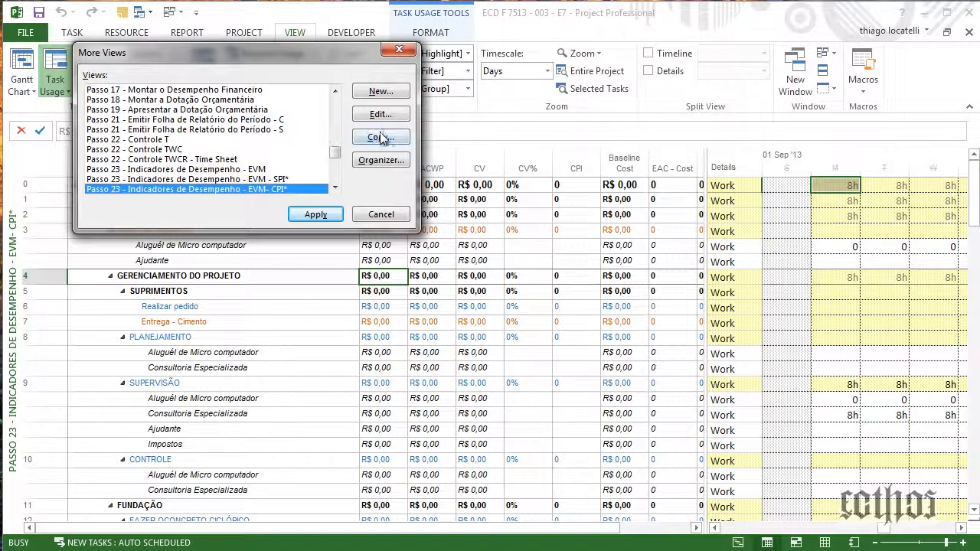
{"action": "left_click", "coordinate": [156, 141]}
{"action": "key", "text": "Home"}
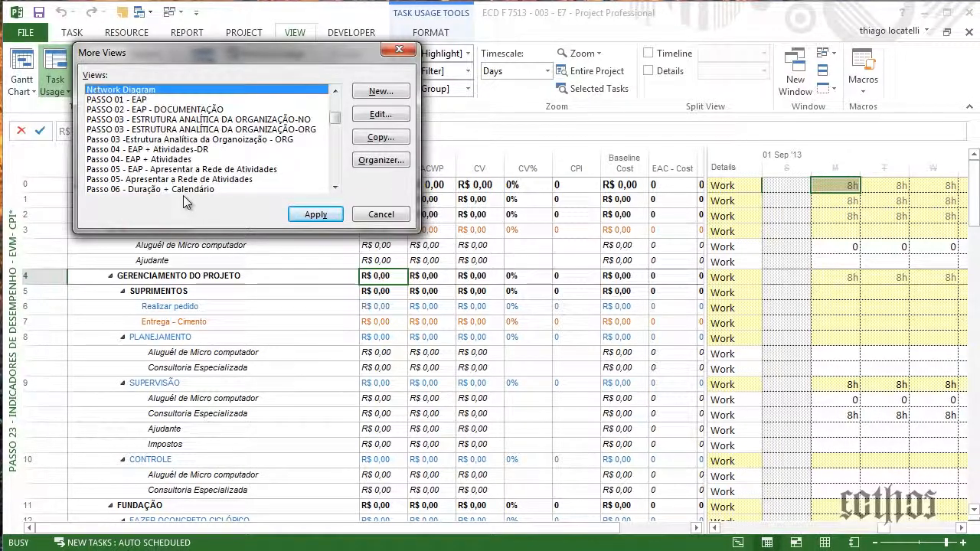
{"action": "left_click", "coordinate": [380, 138]}
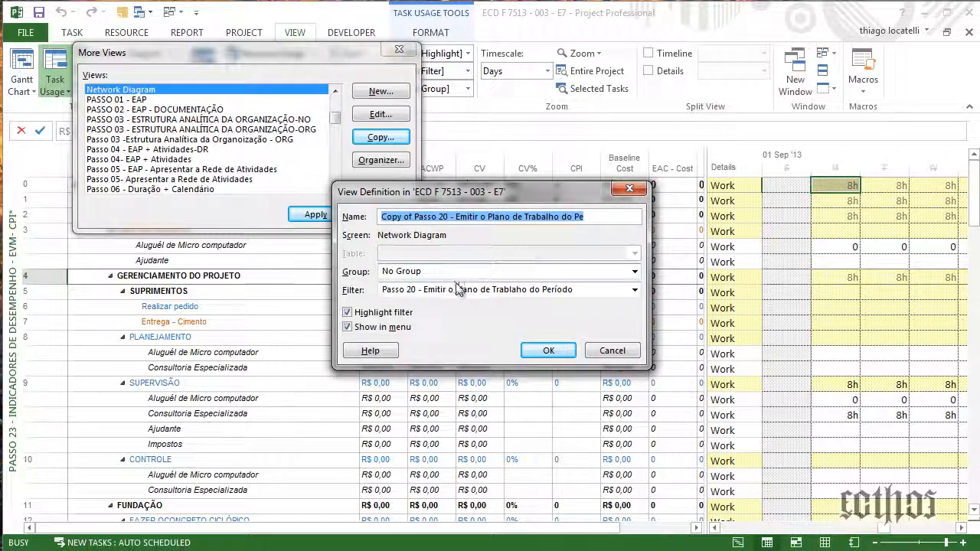
{"action": "left_click", "coordinate": [612, 352]}
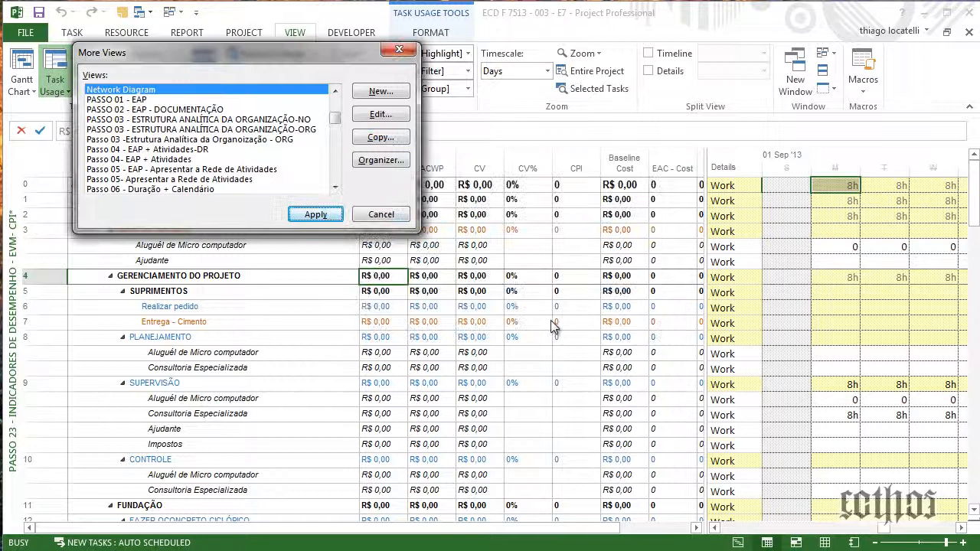
Locate Network Diagram in the full list of views, check its copy's Passo 20 filter definition, and close everything without saving
{"action": "left_click", "coordinate": [308, 148]}
{"action": "scroll", "coordinate": [309, 151], "scroll_direction": "up", "scroll_amount": 2}
{"action": "scroll", "coordinate": [307, 151], "scroll_direction": "up", "scroll_amount": 3}
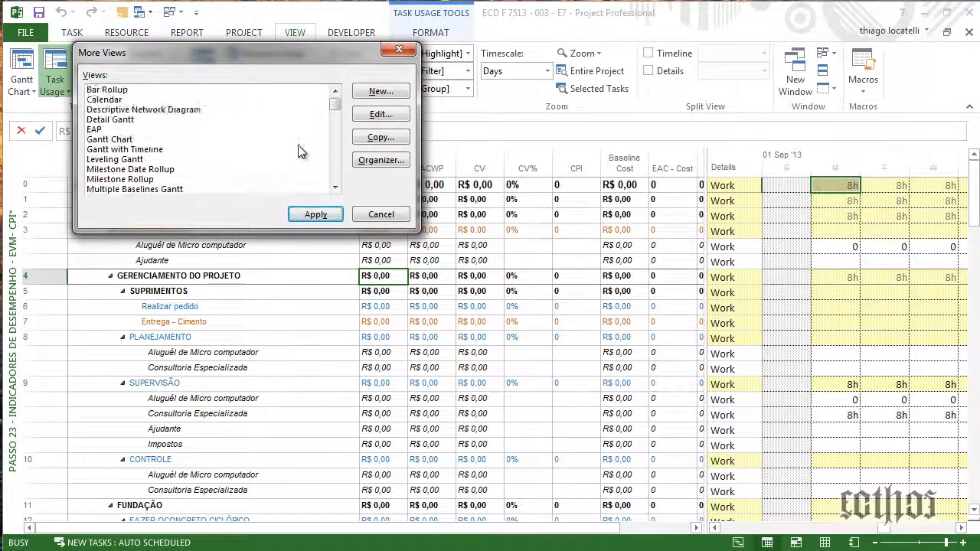
{"action": "left_click", "coordinate": [96, 111]}
{"action": "left_click", "coordinate": [133, 100]}
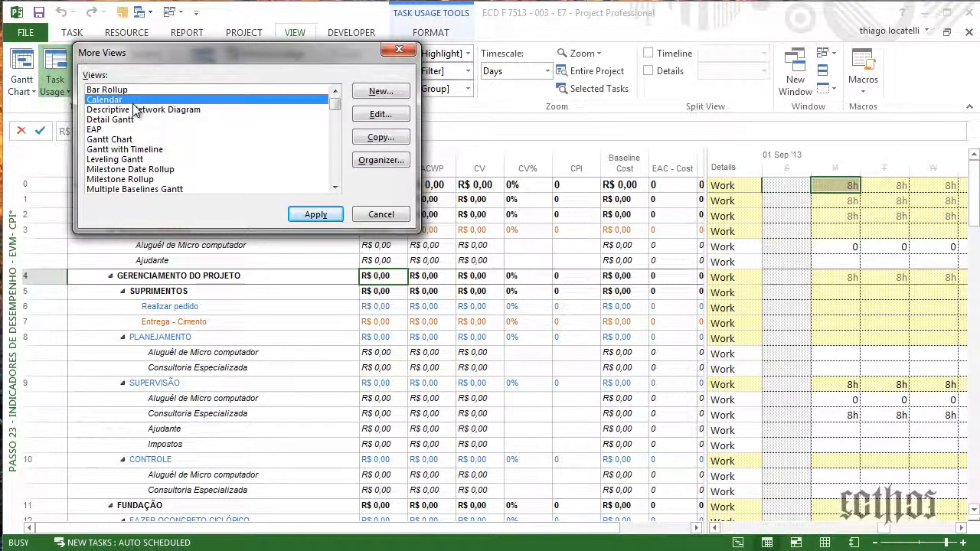
{"action": "scroll", "coordinate": [134, 111], "scroll_direction": "down", "scroll_amount": 4}
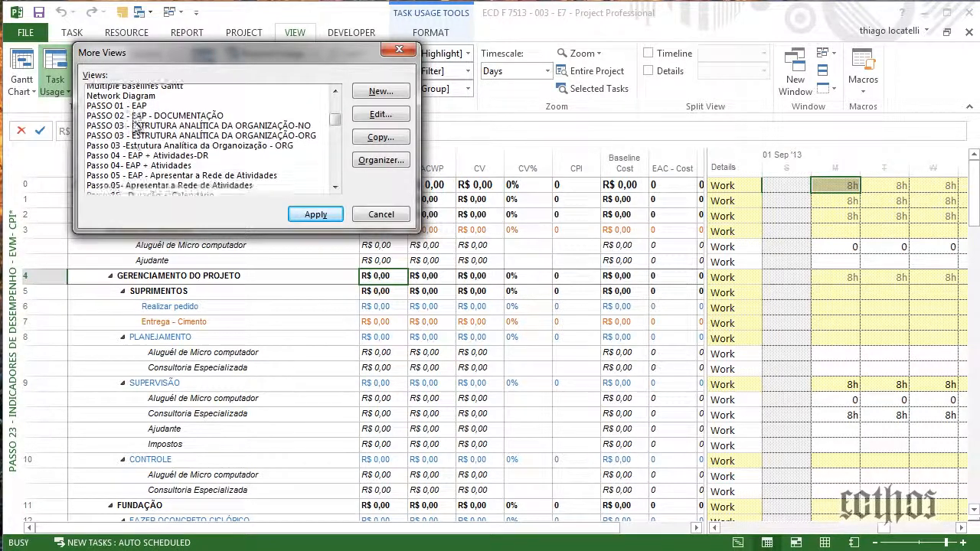
{"action": "scroll", "coordinate": [134, 126], "scroll_direction": "up", "scroll_amount": 1}
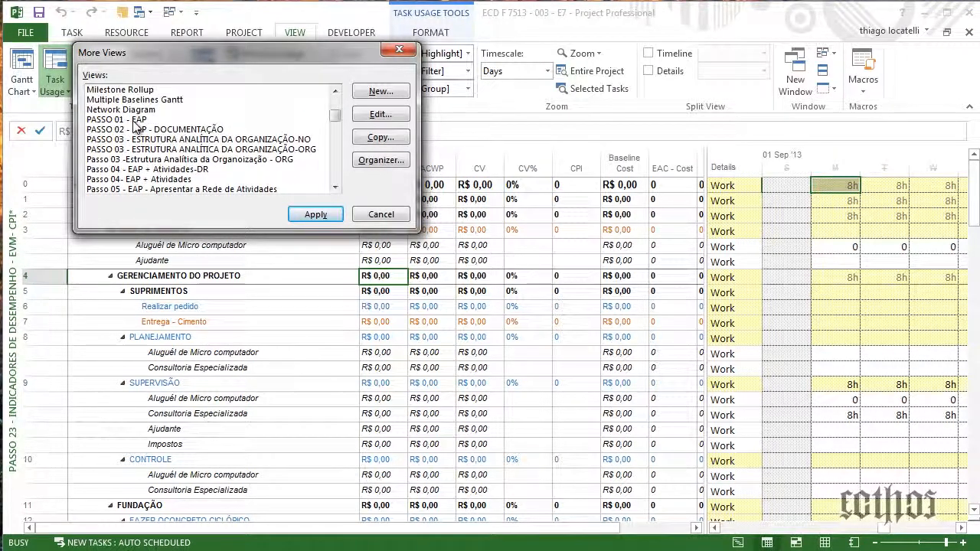
{"action": "left_click", "coordinate": [137, 111]}
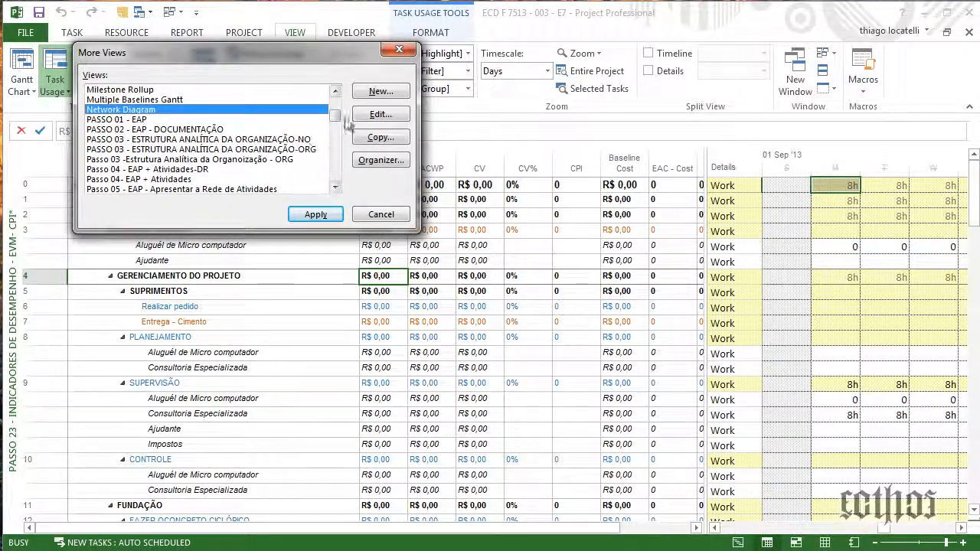
{"action": "left_click", "coordinate": [381, 138]}
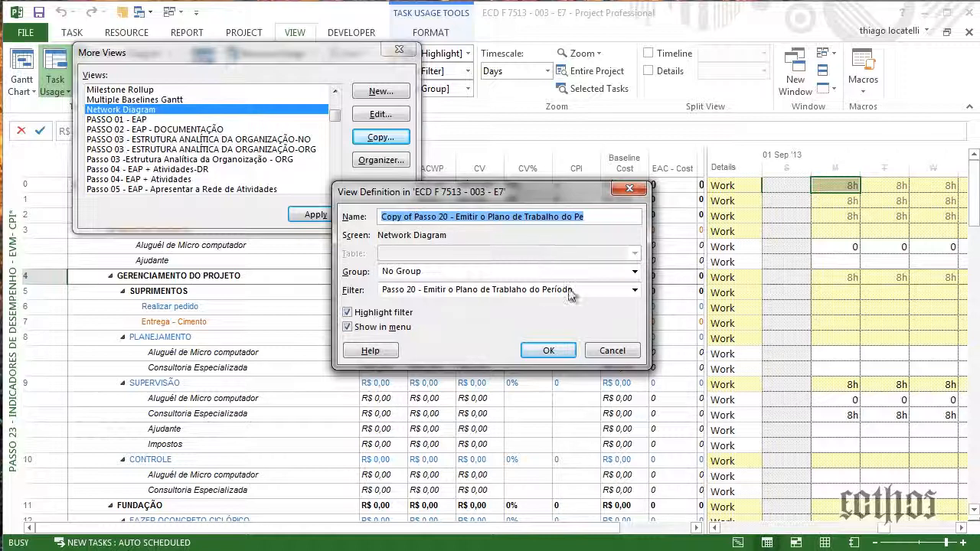
{"action": "left_click", "coordinate": [628, 354]}
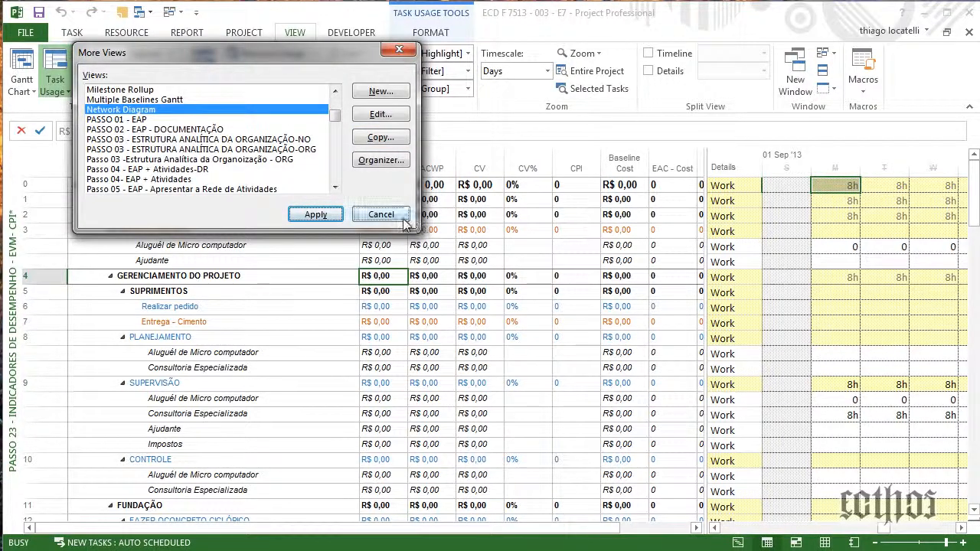
{"action": "left_click", "coordinate": [380, 216]}
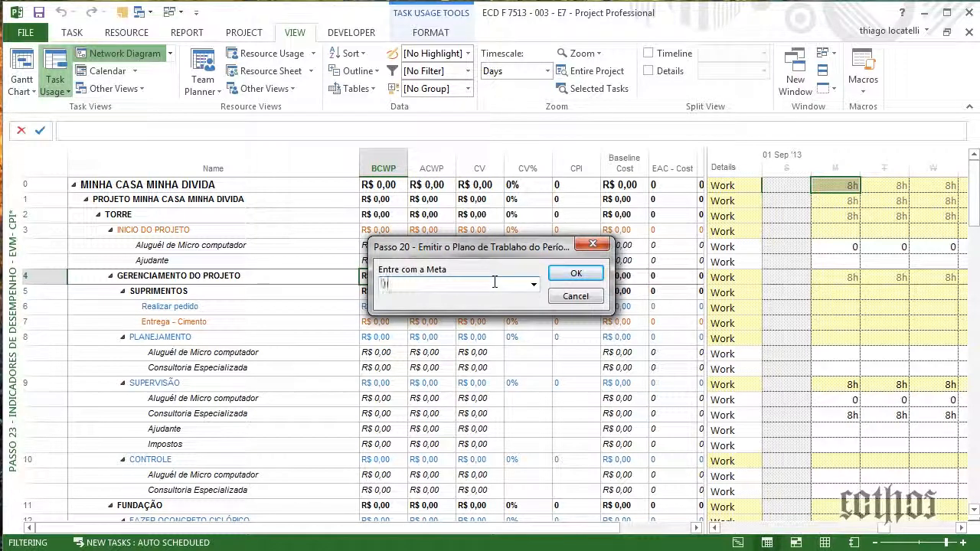
Enter 10/10/13 as the target date (Meta) for the Passo 20 filter to display the Network Diagram
{"action": "type", "text": "/"}
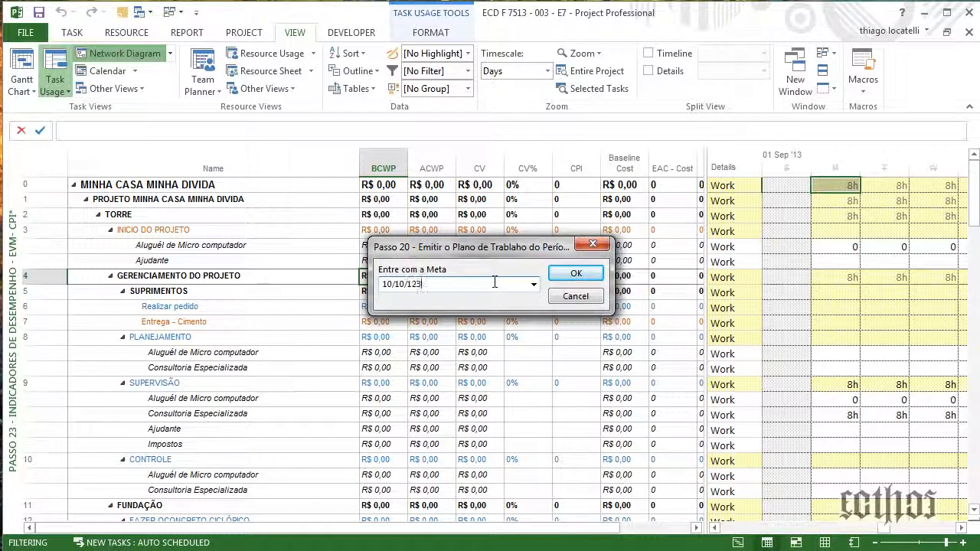
{"action": "type", "text": "10/13"}
{"action": "key", "text": "Return"}
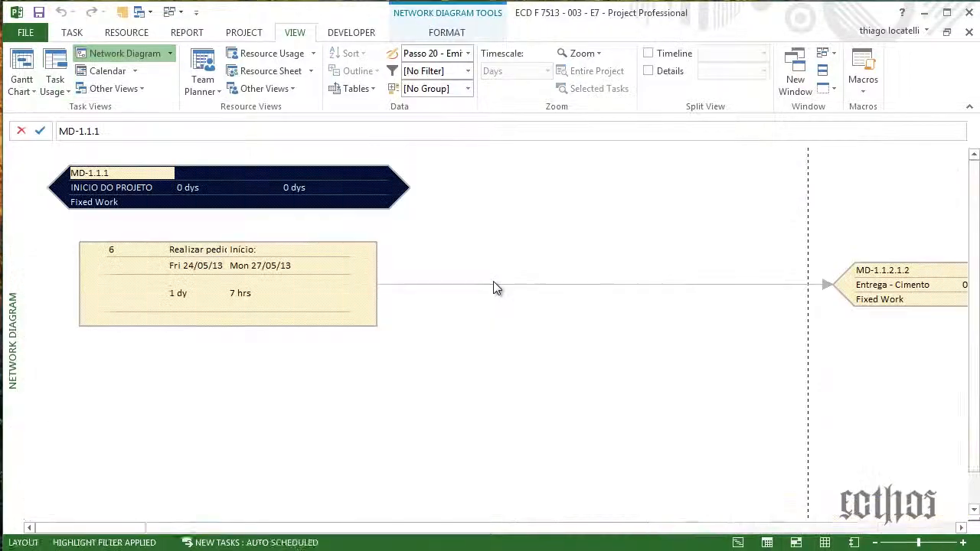
Open the definition of the data template Passo 20 - Emitir o Plano de Trabalho do Período from the diagram's box styles
{"action": "left_click", "coordinate": [875, 542]}
{"action": "left_click", "coordinate": [876, 543]}
{"action": "left_click", "coordinate": [876, 542]}
{"action": "left_click", "coordinate": [876, 543]}
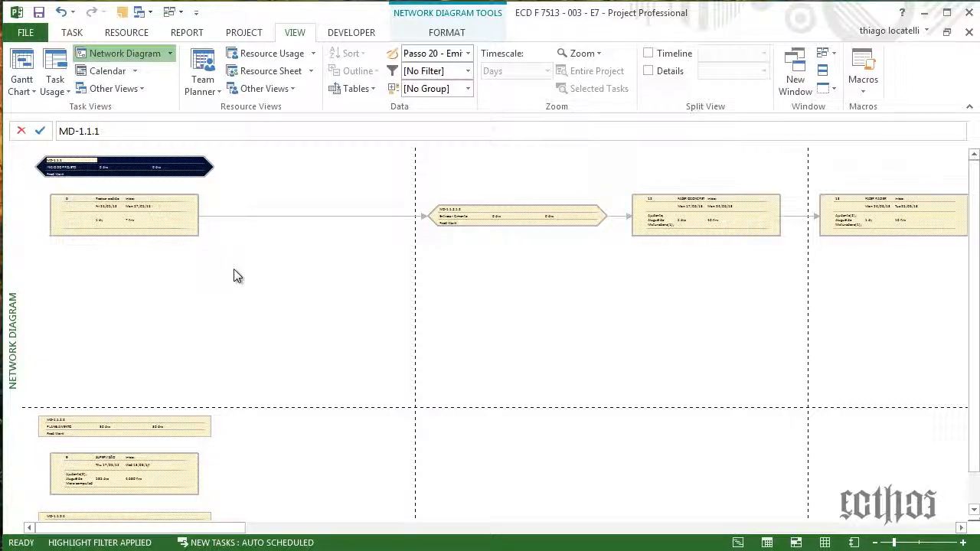
{"action": "right_click", "coordinate": [284, 295]}
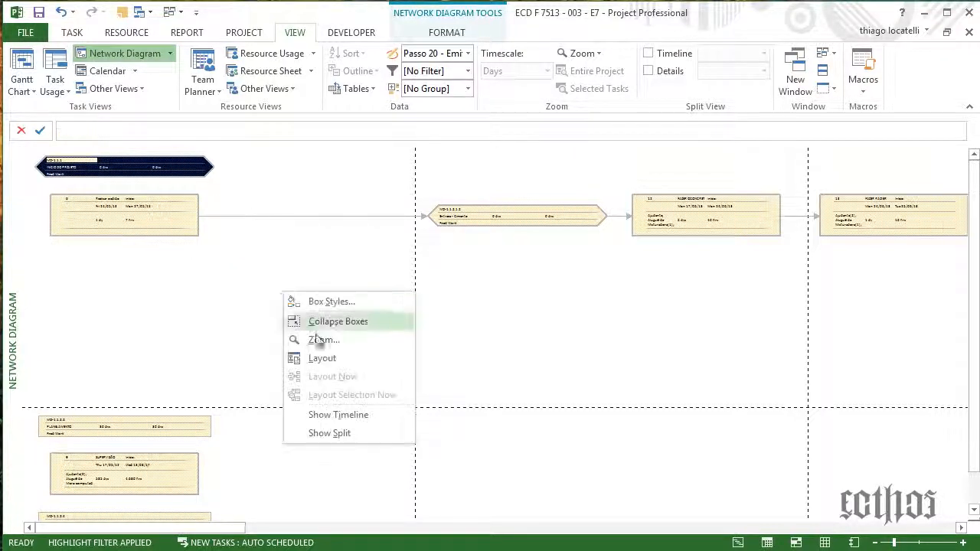
{"action": "left_click", "coordinate": [328, 302]}
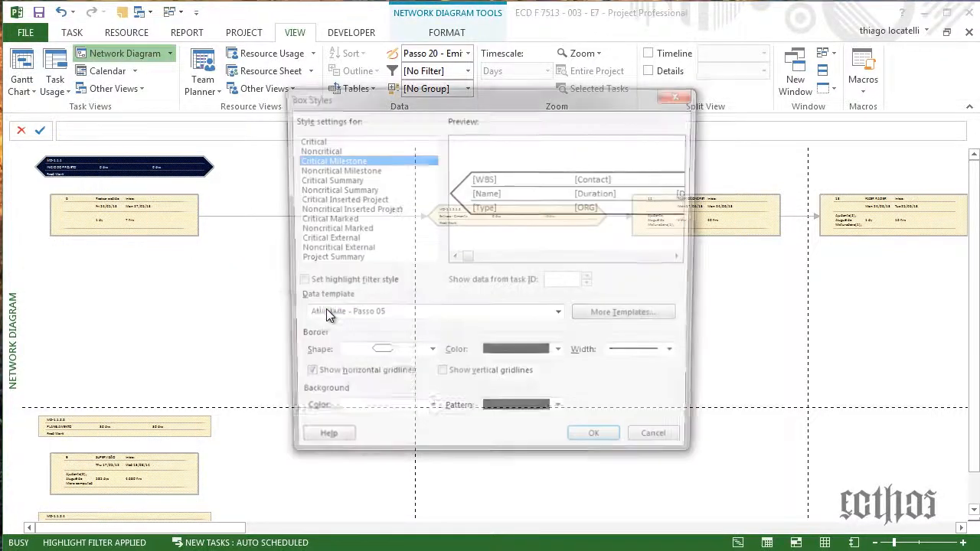
{"action": "left_click", "coordinate": [586, 316]}
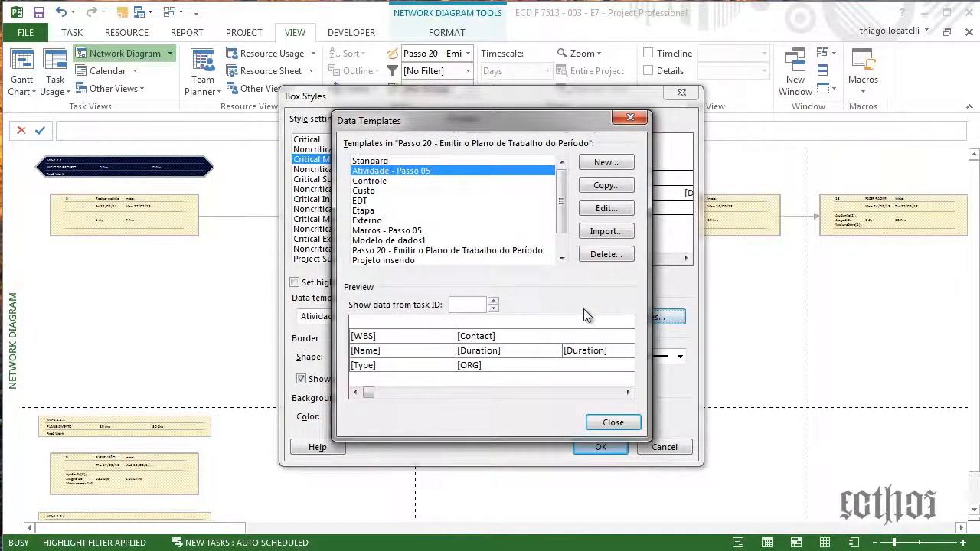
{"action": "left_click", "coordinate": [506, 253]}
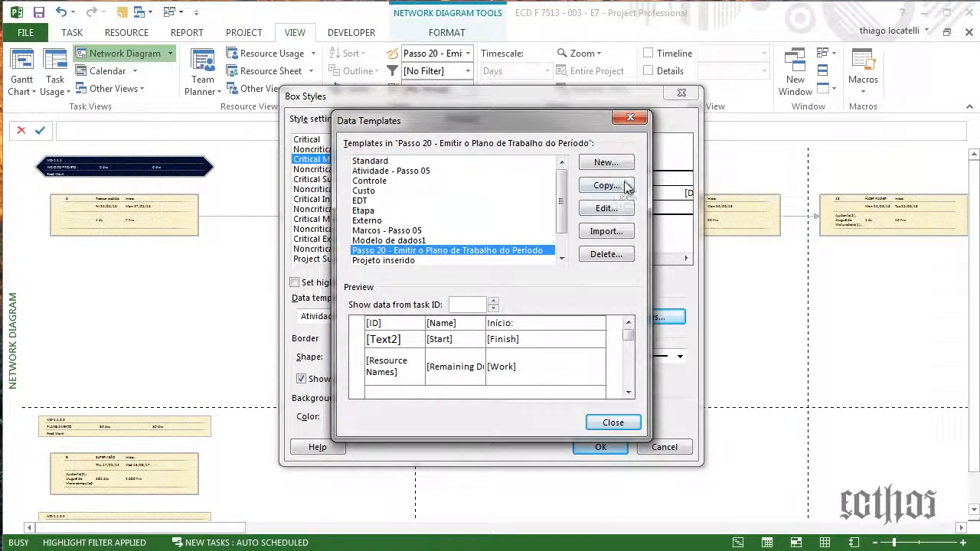
{"action": "left_click", "coordinate": [606, 209]}
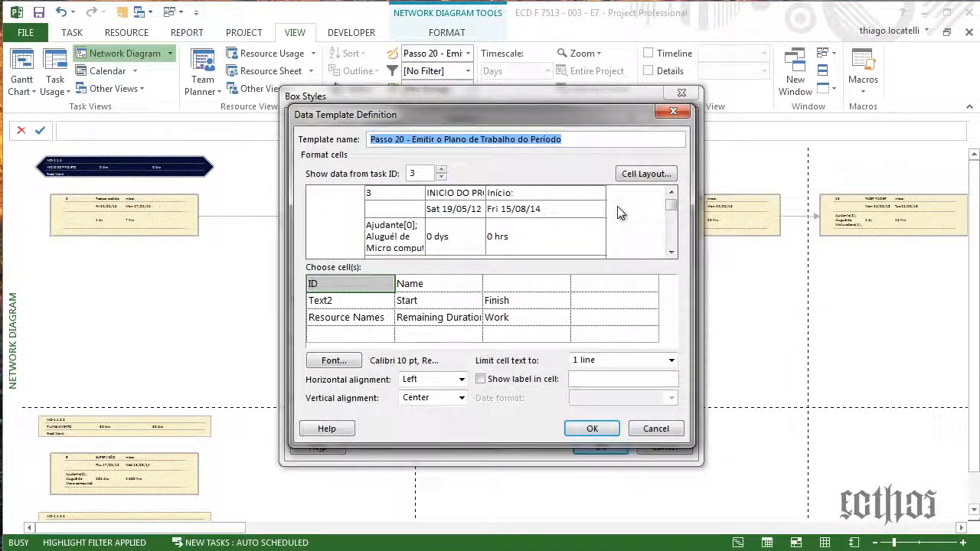
Review the template's field cells and cell layout, and leave its definition without changing anything
{"action": "left_click", "coordinate": [368, 304]}
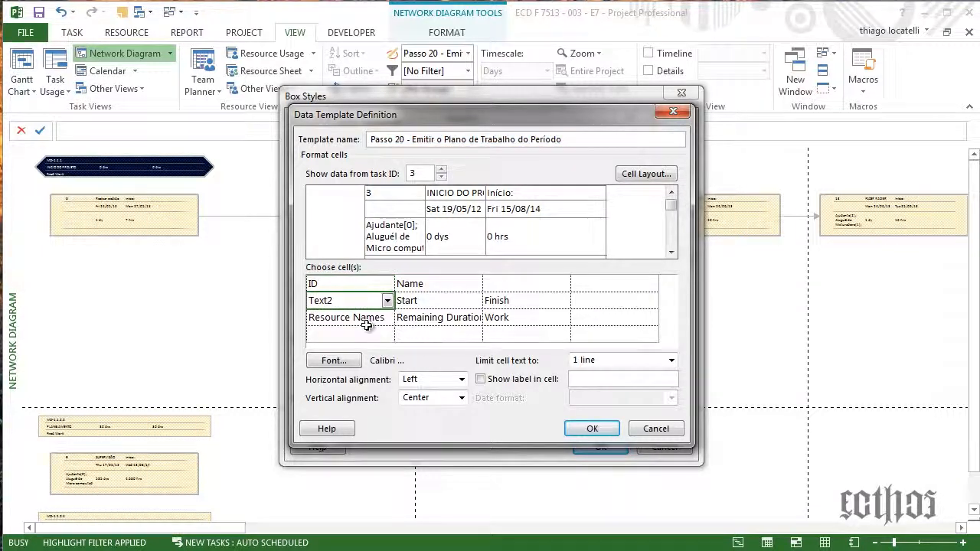
{"action": "left_click", "coordinate": [373, 321]}
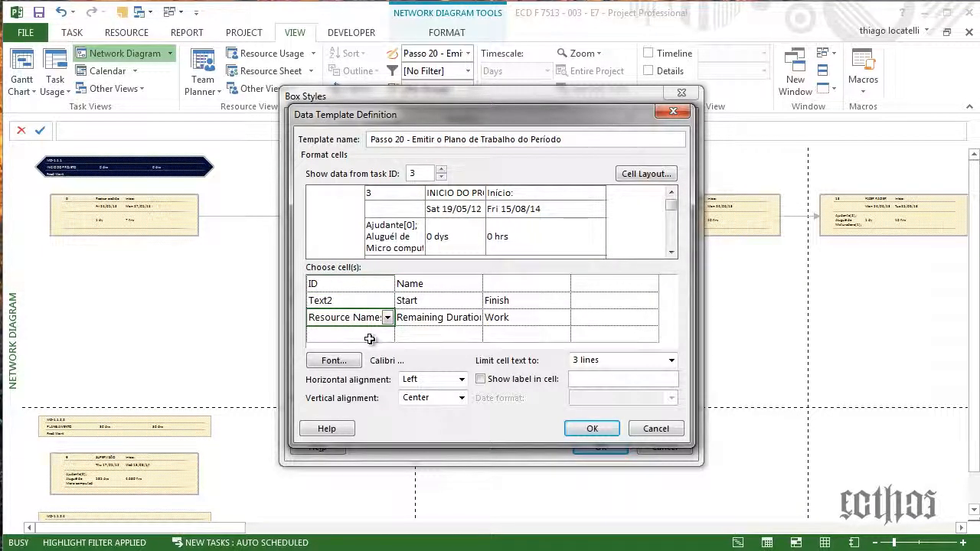
{"action": "left_click", "coordinate": [639, 174]}
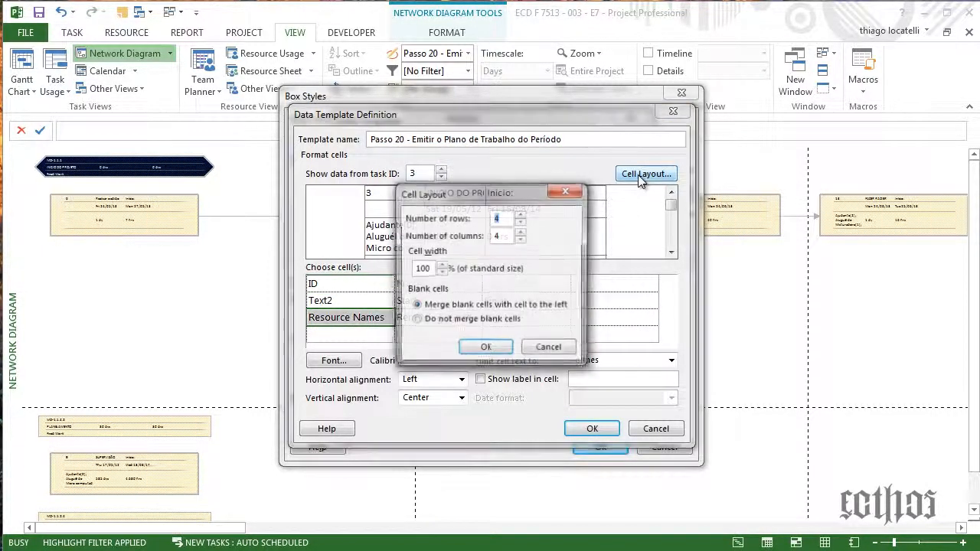
{"action": "left_click", "coordinate": [546, 349]}
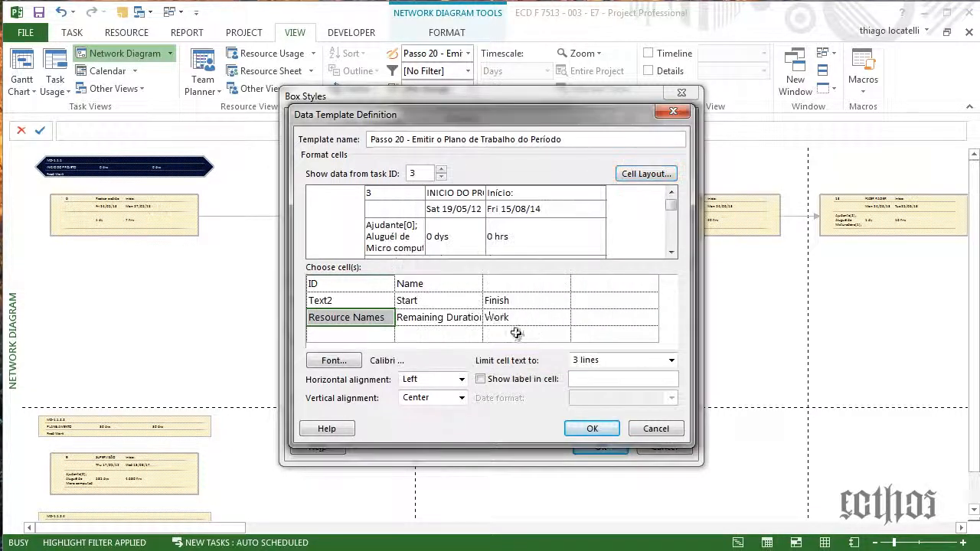
{"action": "left_click", "coordinate": [442, 284]}
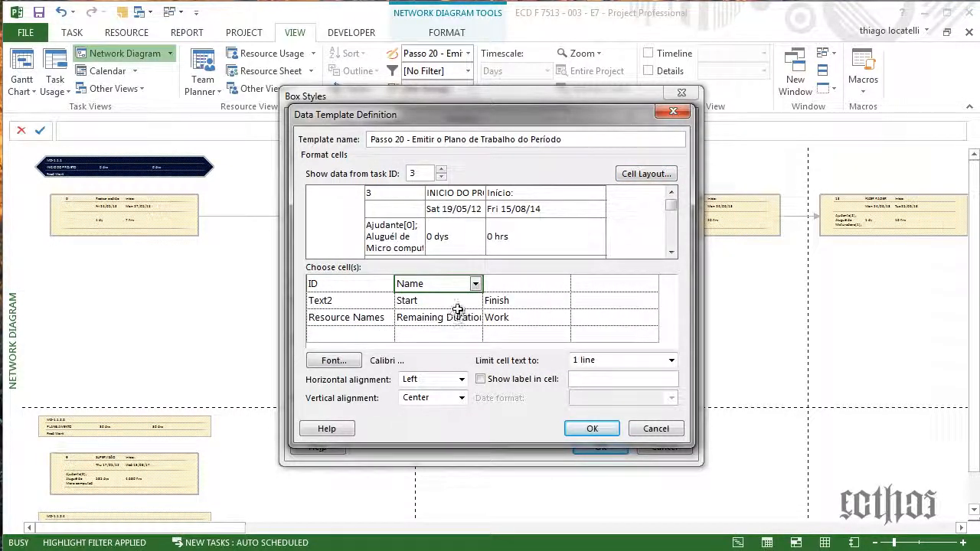
{"action": "left_click", "coordinate": [459, 302]}
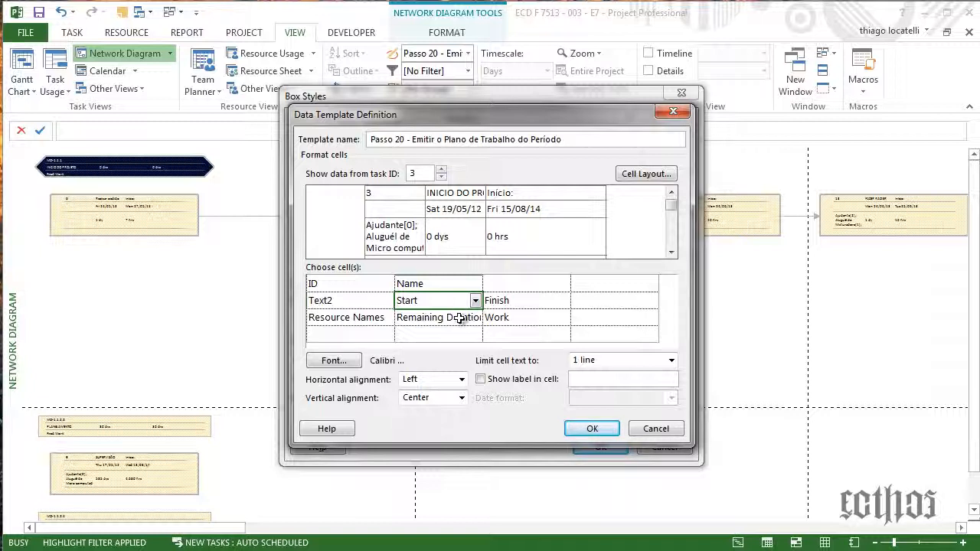
{"action": "left_click", "coordinate": [510, 301]}
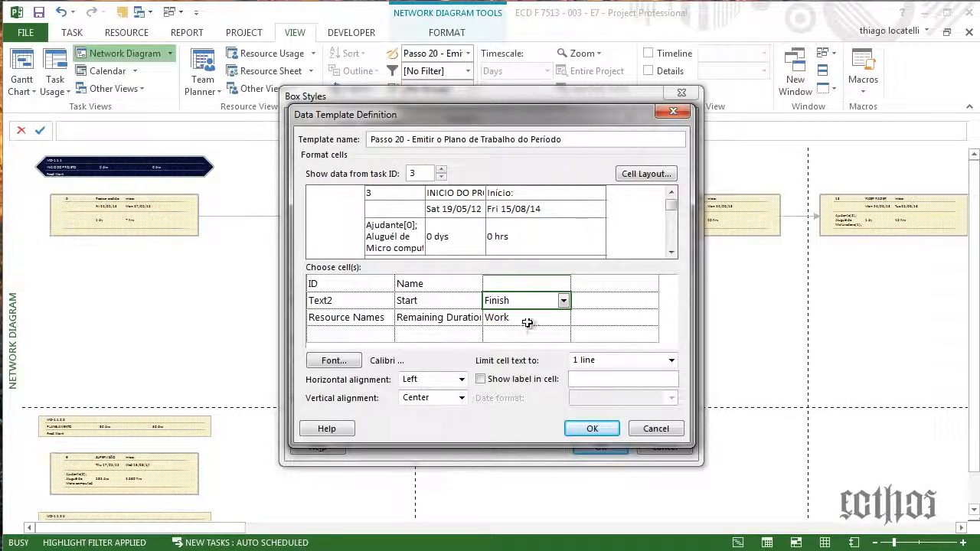
{"action": "left_click", "coordinate": [656, 429]}
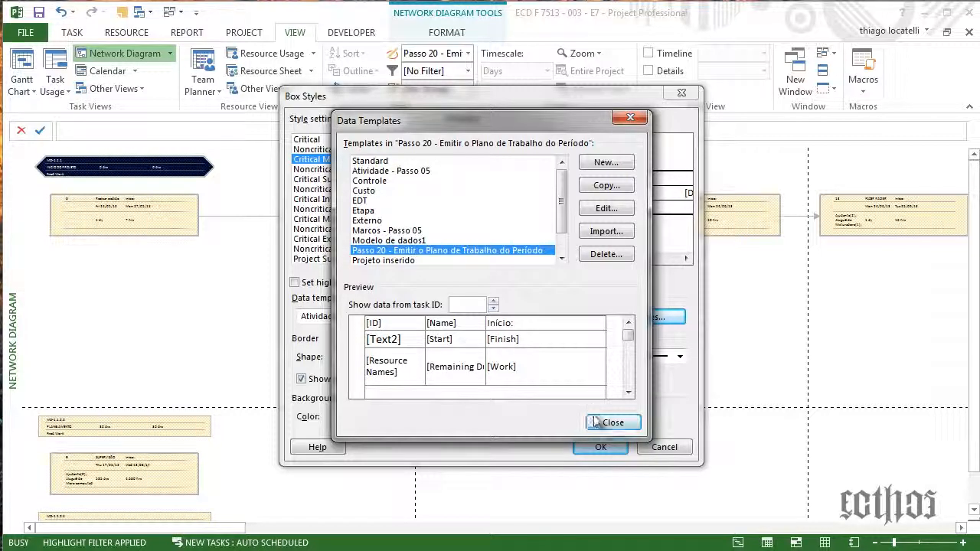
Compare the previews of the Custo, Passo 20 and other data templates, and leave the box styles without applying changes
{"action": "left_click", "coordinate": [387, 192]}
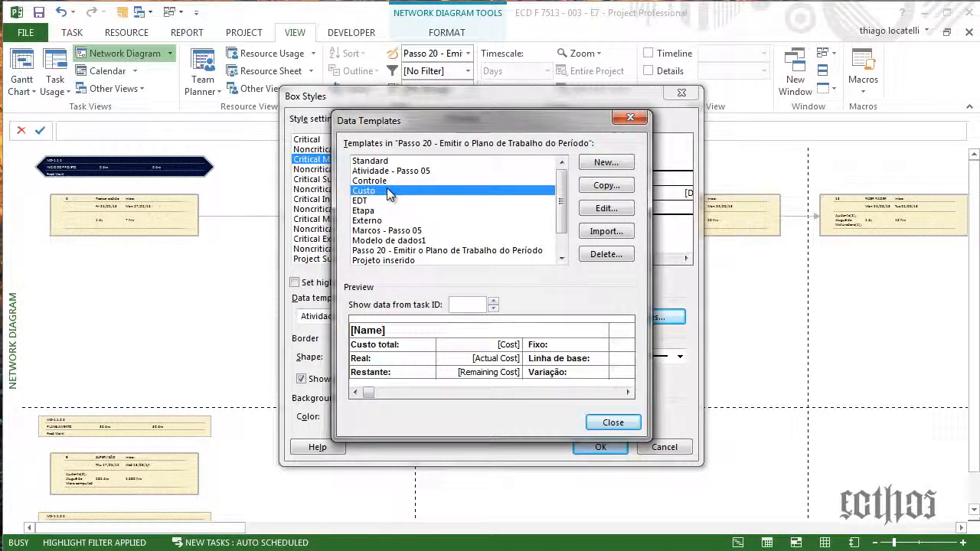
{"action": "scroll", "coordinate": [388, 194], "scroll_direction": "down", "scroll_amount": 1}
{"action": "left_click", "coordinate": [408, 222]}
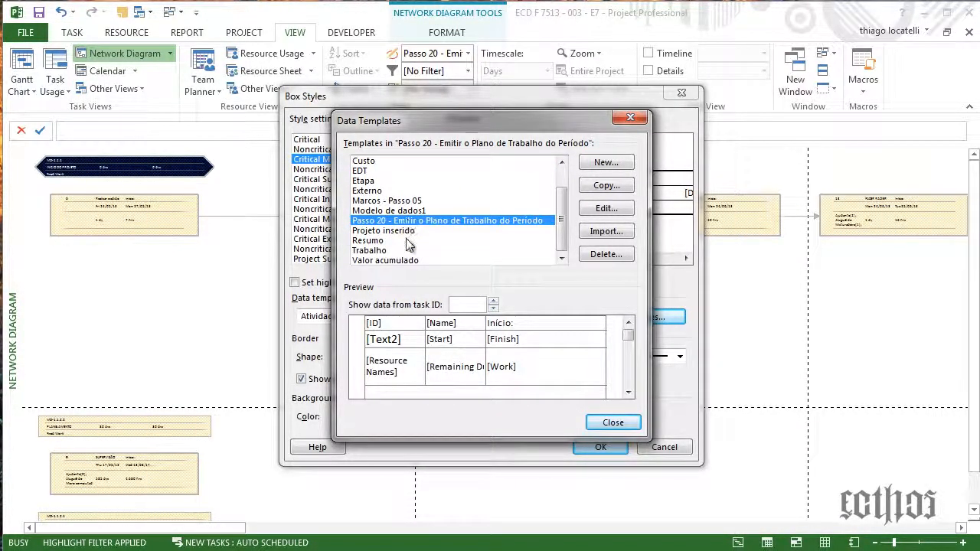
{"action": "left_click", "coordinate": [408, 241]}
{"action": "left_click", "coordinate": [418, 222]}
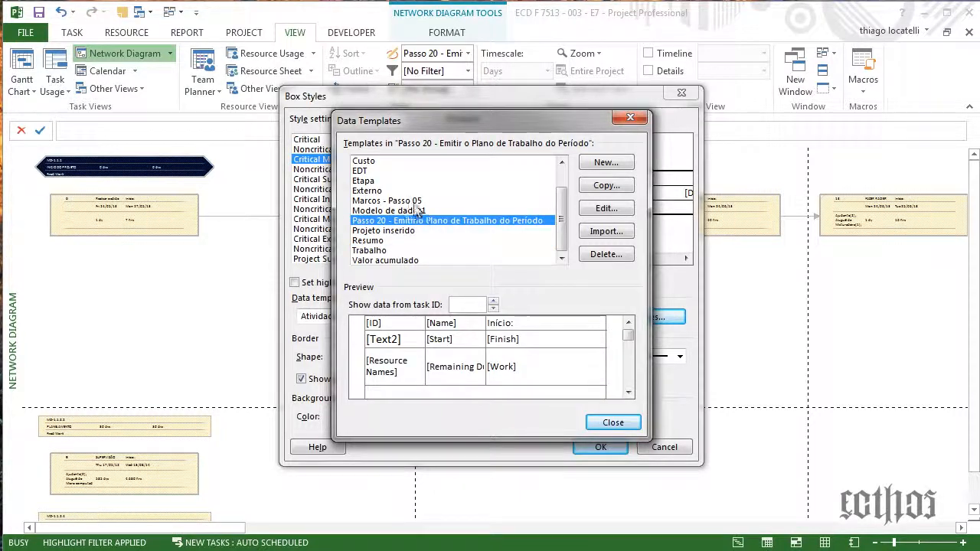
{"action": "left_click", "coordinate": [415, 192]}
{"action": "left_click", "coordinate": [657, 448]}
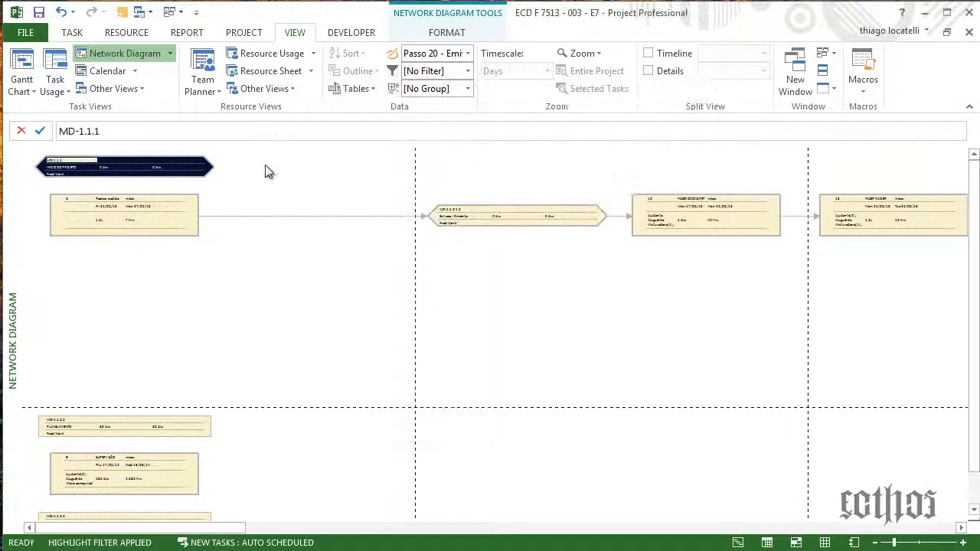
Start a new single view named PASSO 20 - EMITIR O PLANO that uses the Network Diagram screen
{"action": "left_click", "coordinate": [171, 55]}
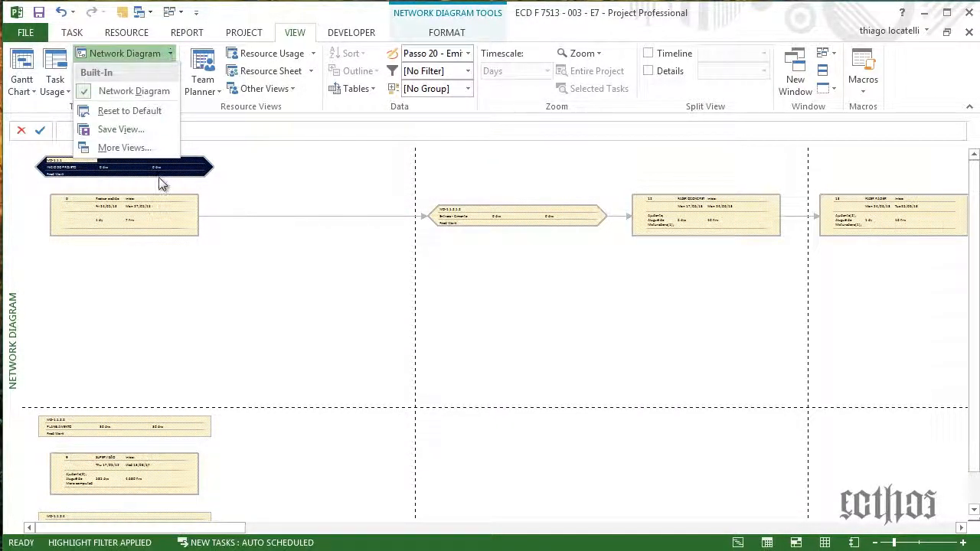
{"action": "left_click", "coordinate": [153, 147]}
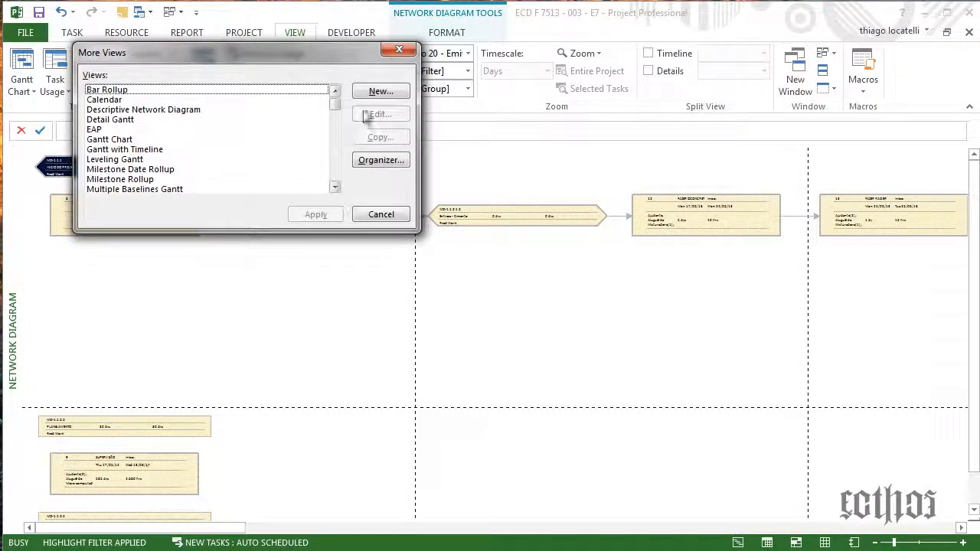
{"action": "left_click", "coordinate": [378, 94]}
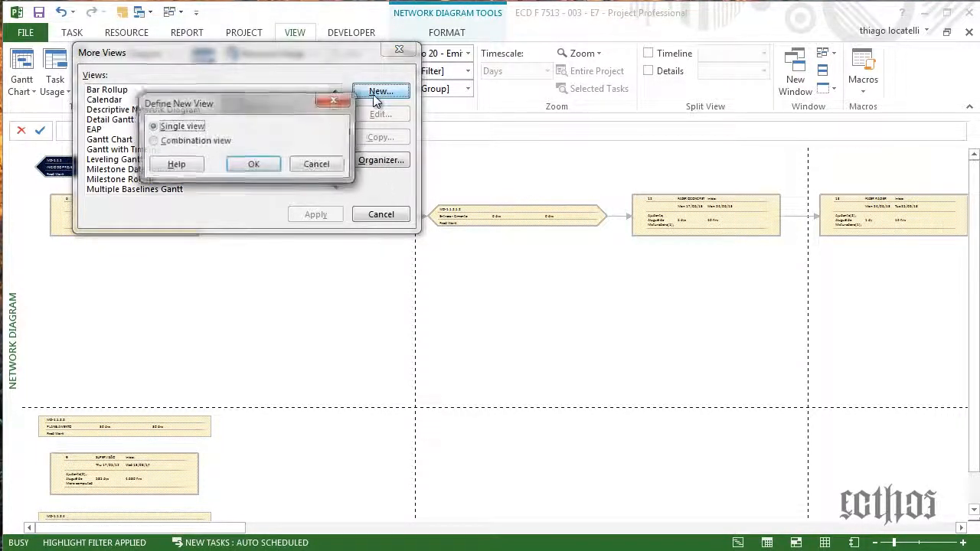
{"action": "left_click", "coordinate": [261, 165]}
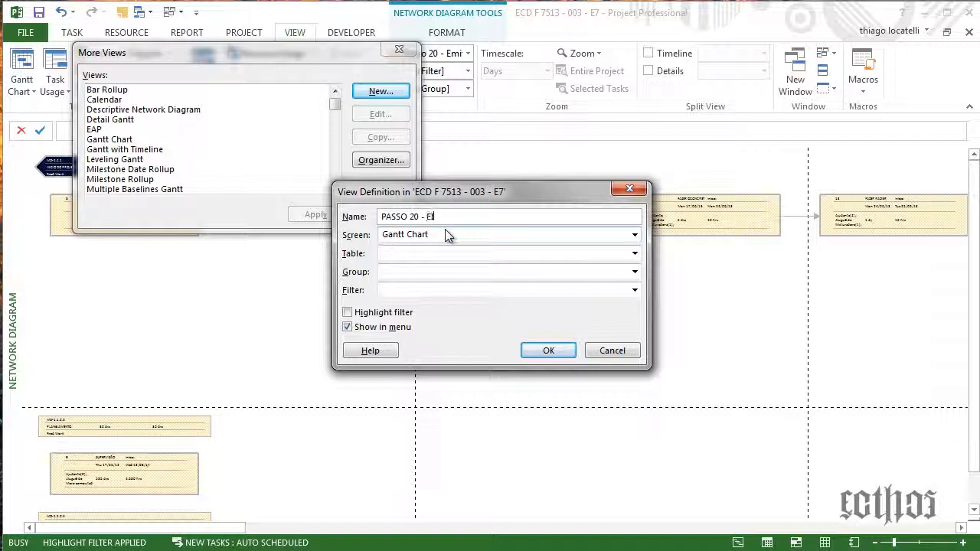
{"action": "type", "text": "MITIR O PLANO"}
{"action": "left_click", "coordinate": [635, 235]}
{"action": "left_click", "coordinate": [587, 274]}
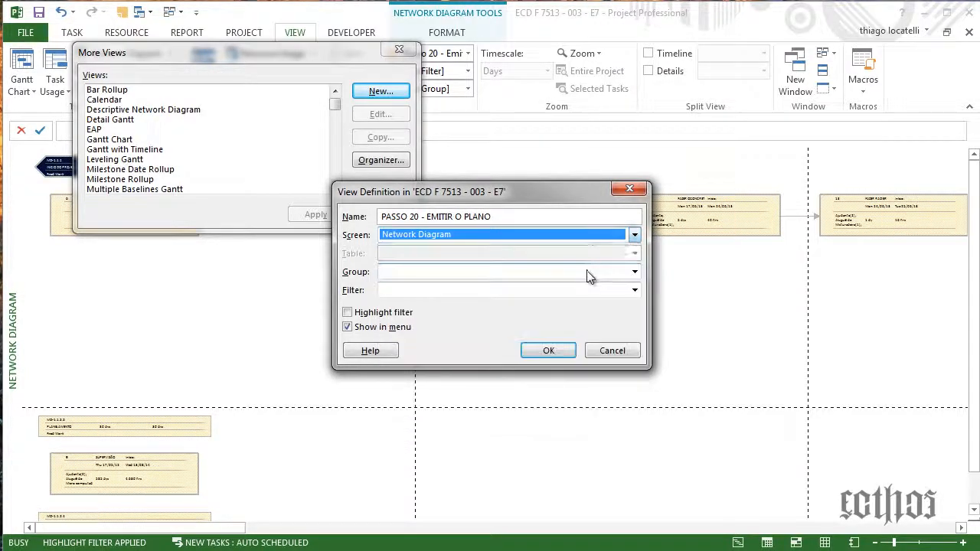
Set the new view to No Group with the filter Passo 20 - Emitir o Plano de Trablaho do Período, and save its definition
{"action": "left_click", "coordinate": [635, 272]}
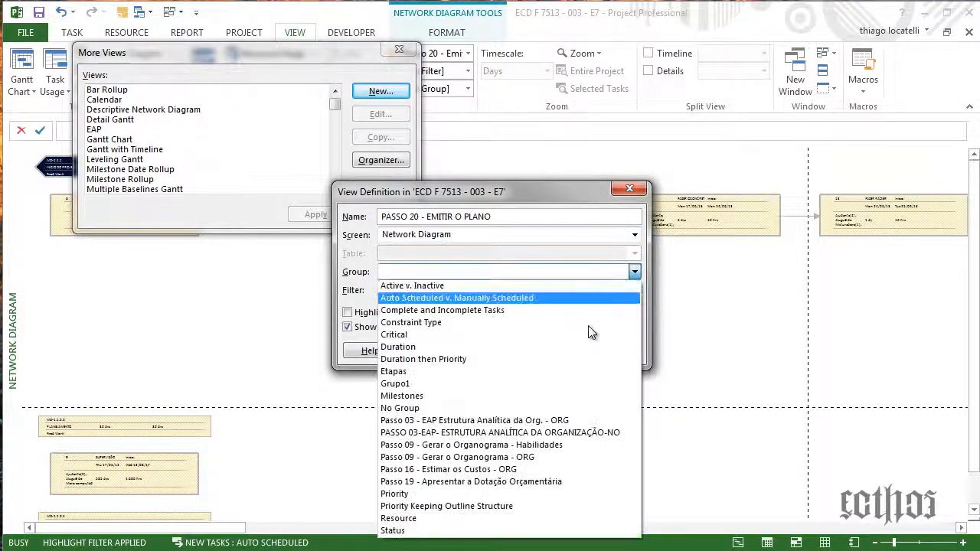
{"action": "left_click", "coordinate": [438, 406]}
{"action": "left_click", "coordinate": [501, 295]}
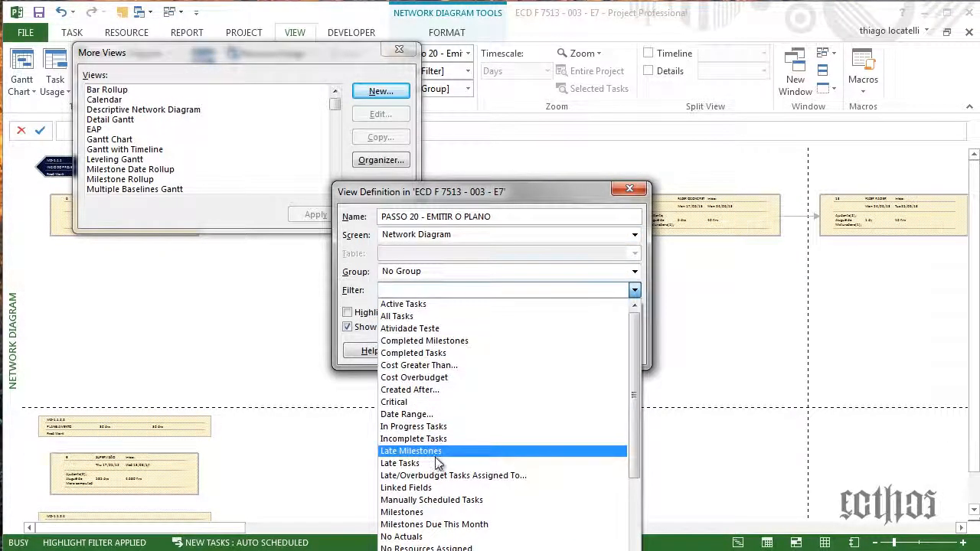
{"action": "left_click", "coordinate": [484, 184]}
{"action": "left_click_drag", "start_coordinate": [485, 184], "coordinate": [558, 20]}
{"action": "left_click", "coordinate": [642, 128]}
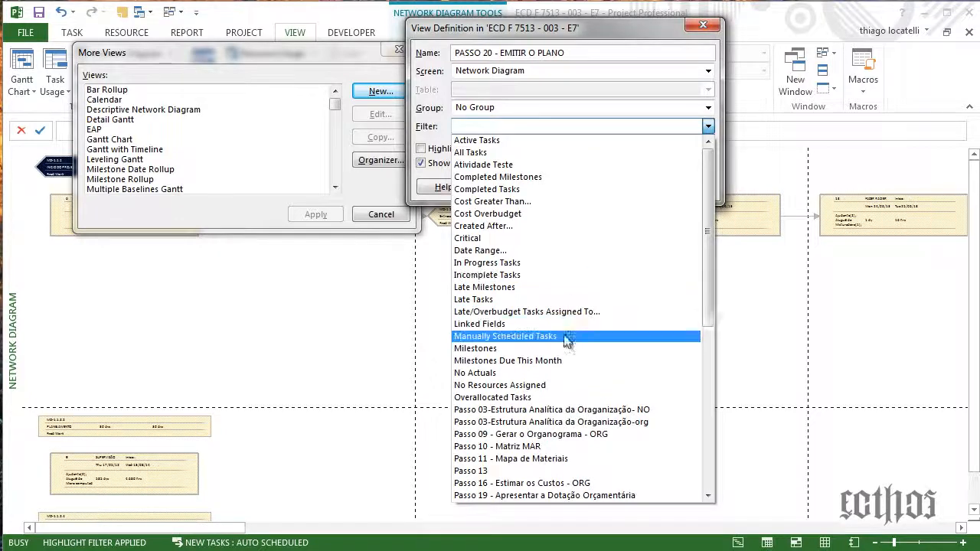
{"action": "scroll", "coordinate": [559, 371], "scroll_direction": "down", "scroll_amount": 2}
{"action": "scroll", "coordinate": [555, 398], "scroll_direction": "down", "scroll_amount": 2}
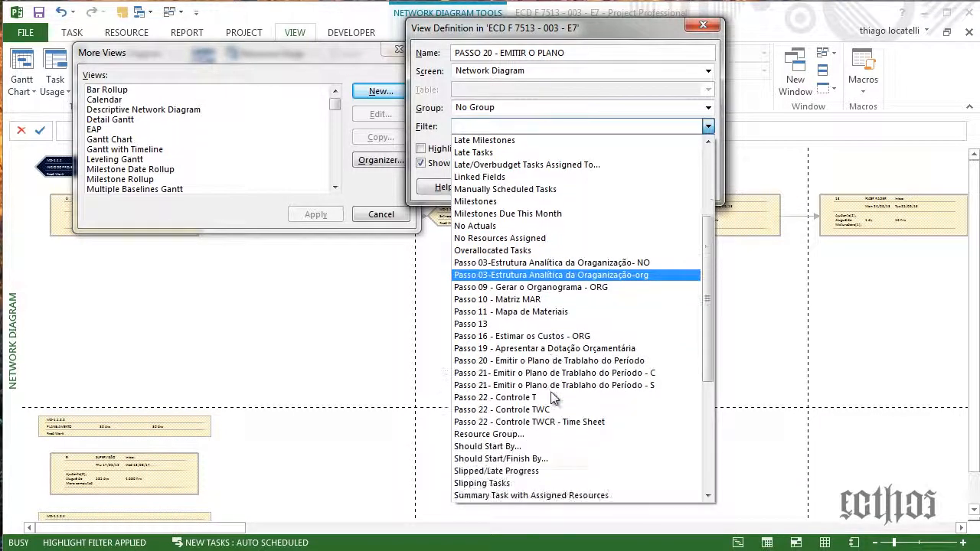
{"action": "left_click", "coordinate": [550, 361]}
{"action": "left_click", "coordinate": [618, 187]}
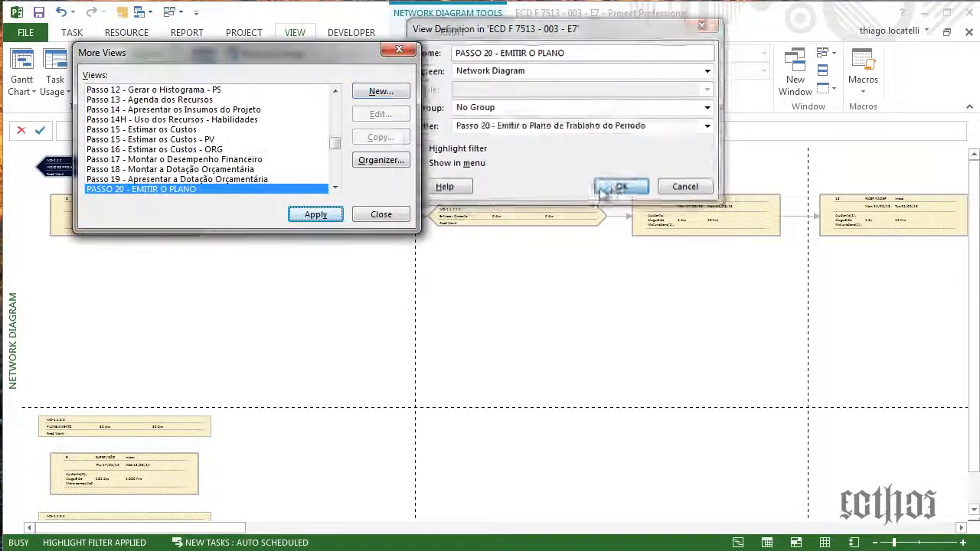
Apply the view PASSO 20 - EMITIR O PLANO with Thu 31/10/13 as the target date (Meta)
{"action": "left_click", "coordinate": [316, 215]}
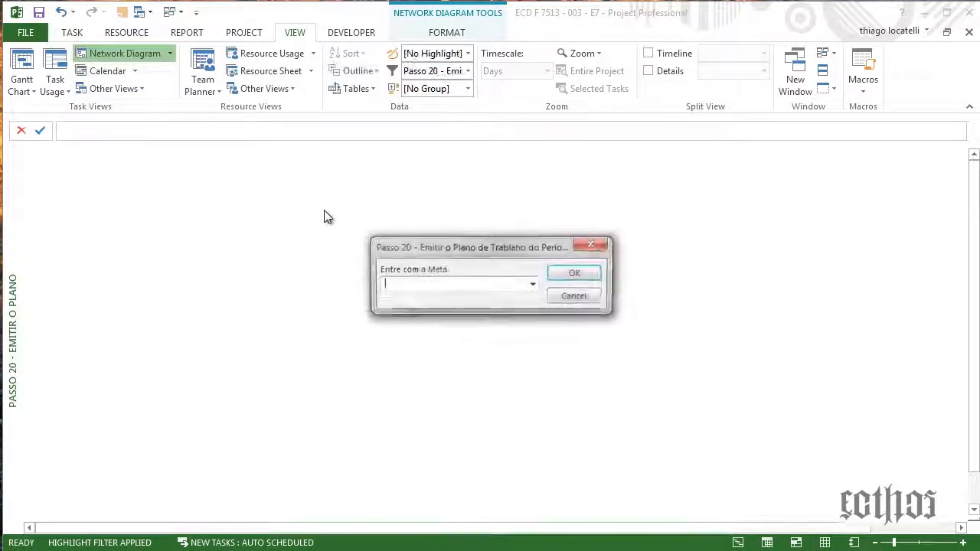
{"action": "left_click", "coordinate": [533, 285]}
{"action": "left_click", "coordinate": [499, 377]}
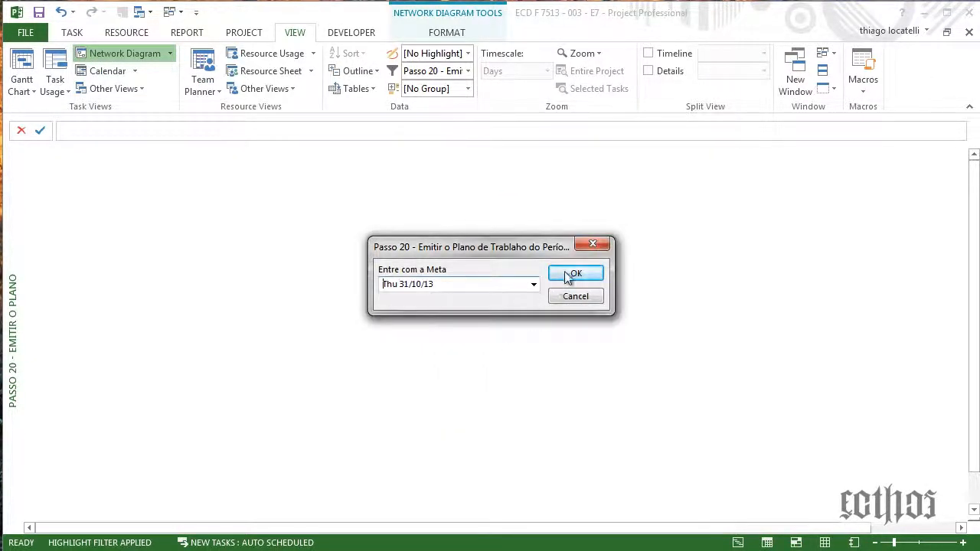
{"action": "left_click", "coordinate": [571, 274]}
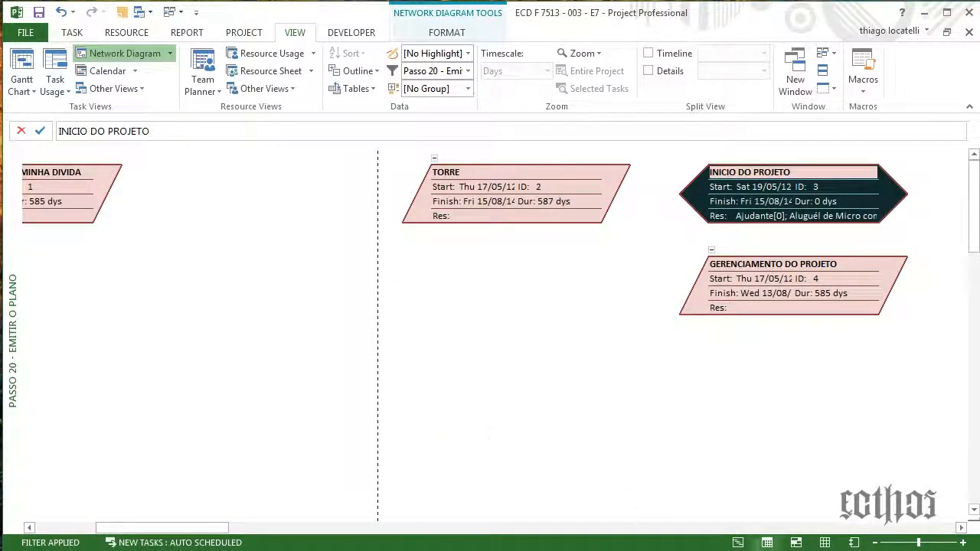
Create a new data template named PASSO 20 - EMITIR O PLANO from the network diagram's box styles
{"action": "left_click", "coordinate": [874, 542]}
{"action": "left_click", "coordinate": [874, 542]}
{"action": "right_click", "coordinate": [367, 299]}
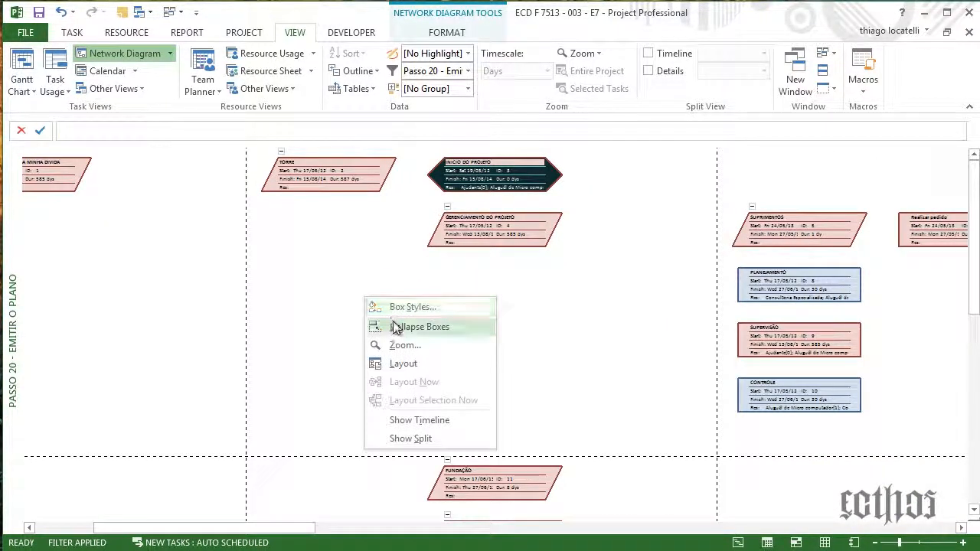
{"action": "left_click", "coordinate": [395, 306]}
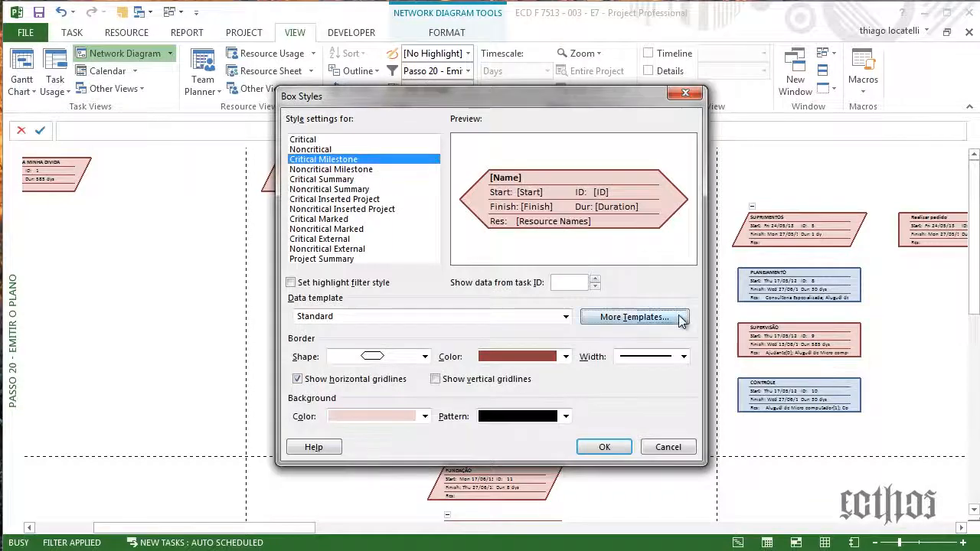
{"action": "left_click", "coordinate": [634, 317]}
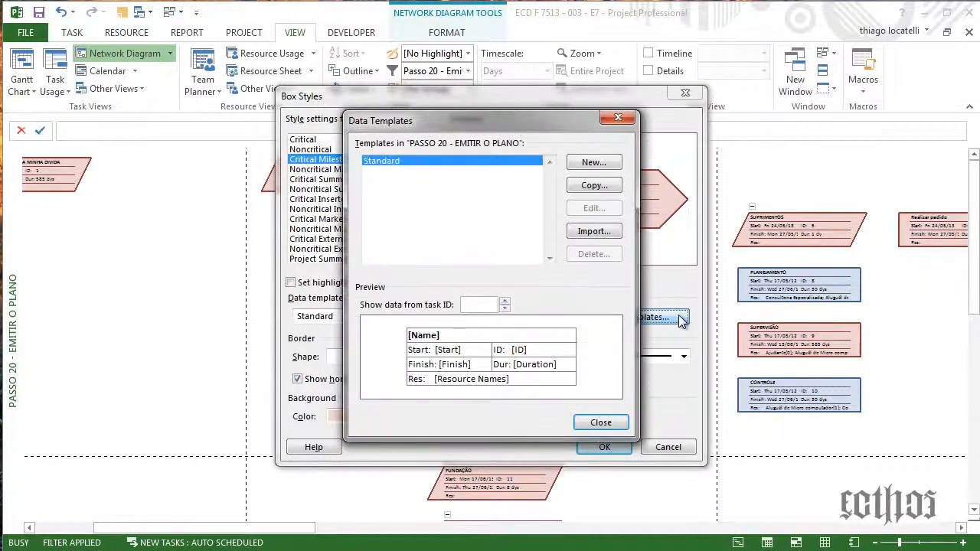
{"action": "left_click", "coordinate": [594, 163]}
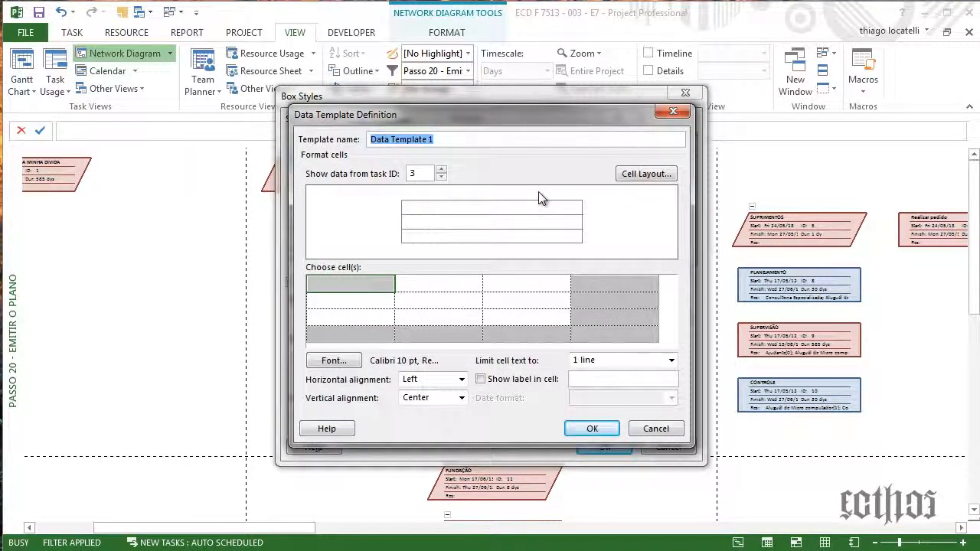
{"action": "type", "text": "PASSO 20 "}
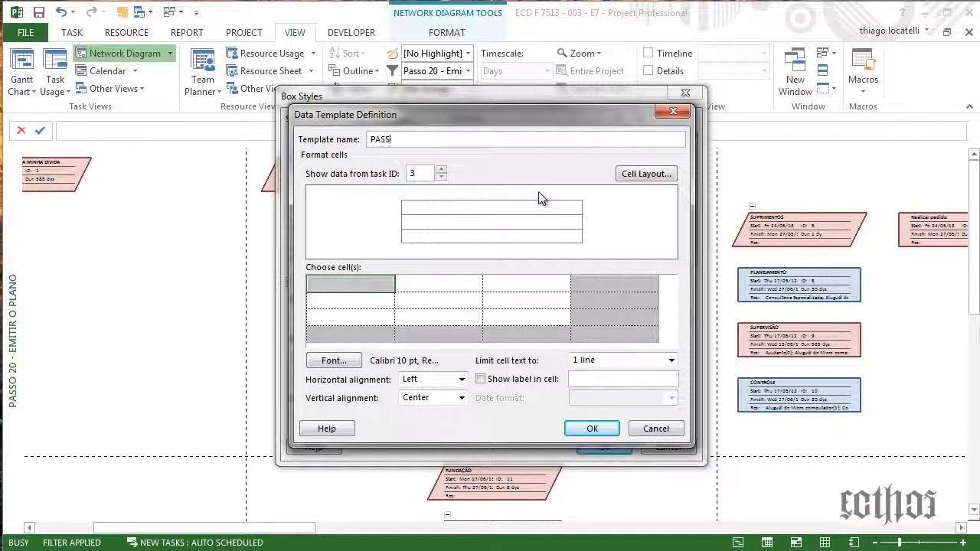
{"action": "type", "text": "- EMITIR "}
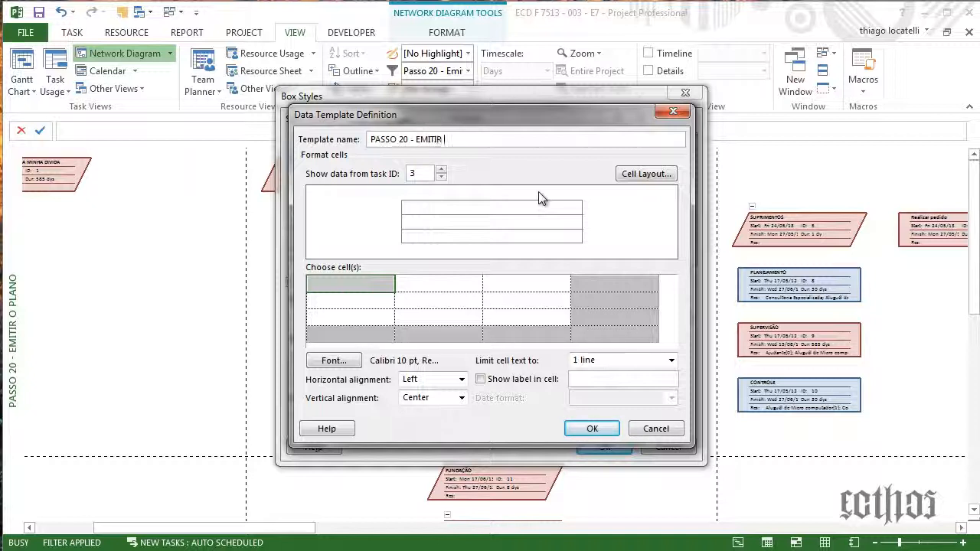
{"action": "type", "text": "O PLANO"}
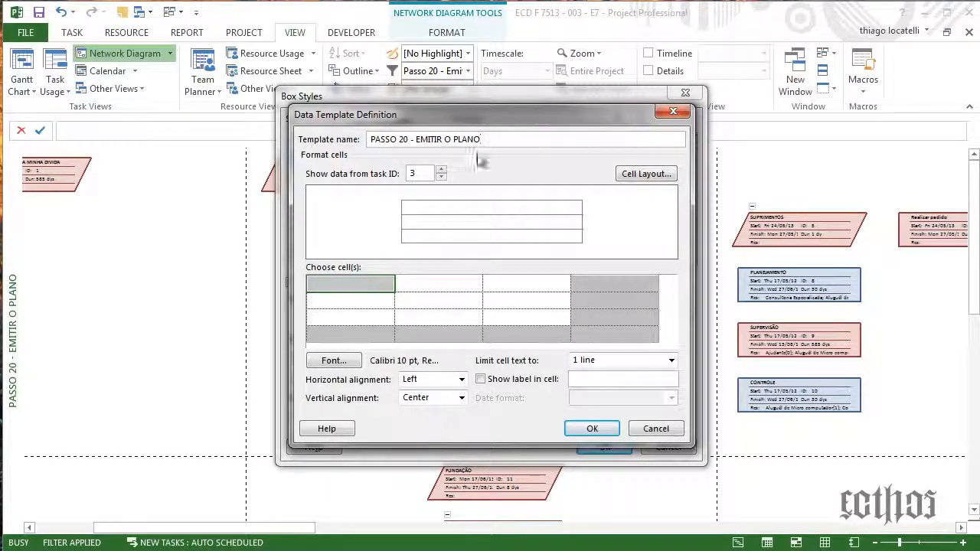
Set the template's cell layout to four rows and four columns
{"action": "left_click", "coordinate": [673, 176]}
{"action": "left_click", "coordinate": [520, 216]}
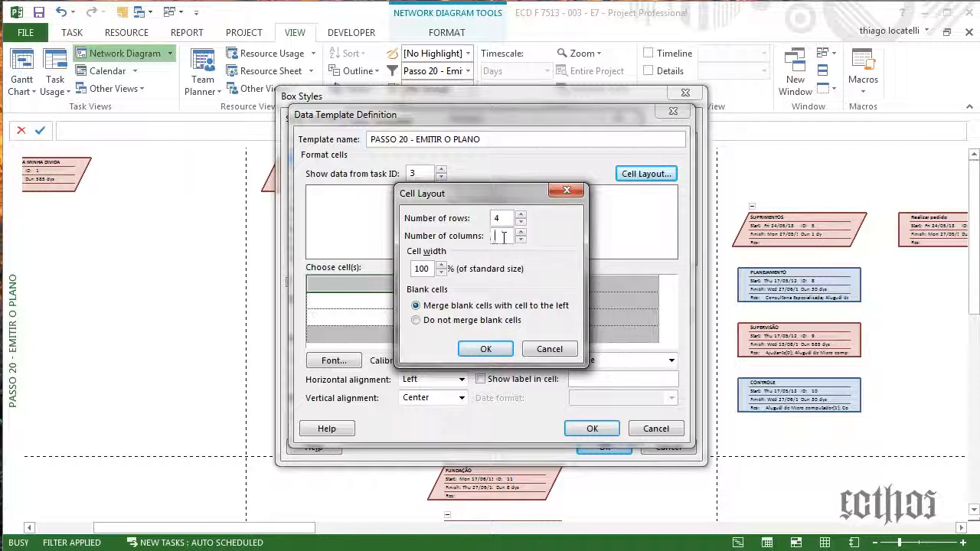
{"action": "left_click", "coordinate": [486, 348]}
Assign the ID field to the first cell of the template's first column and Text2 to the cell below it
{"action": "left_click", "coordinate": [368, 289]}
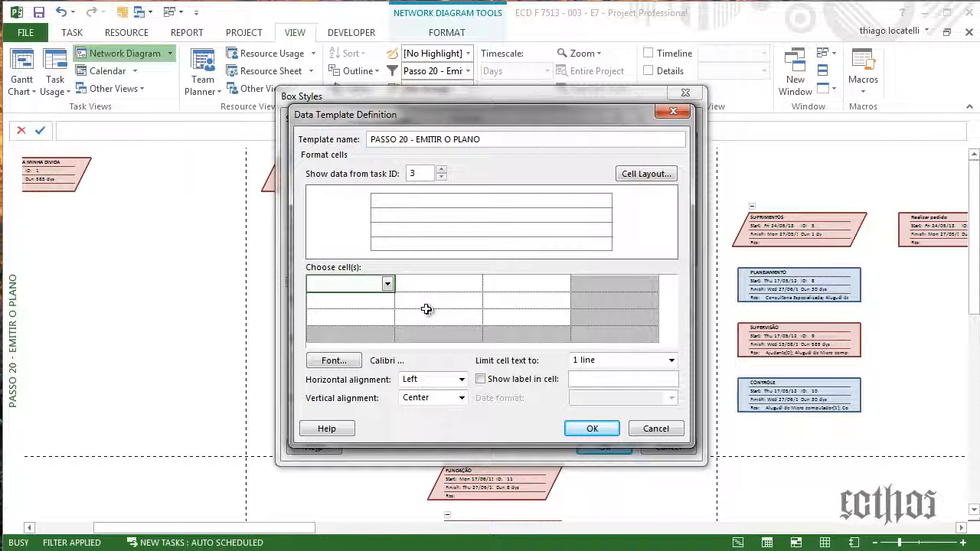
{"action": "type", "text": "ID"}
{"action": "key", "text": "Return"}
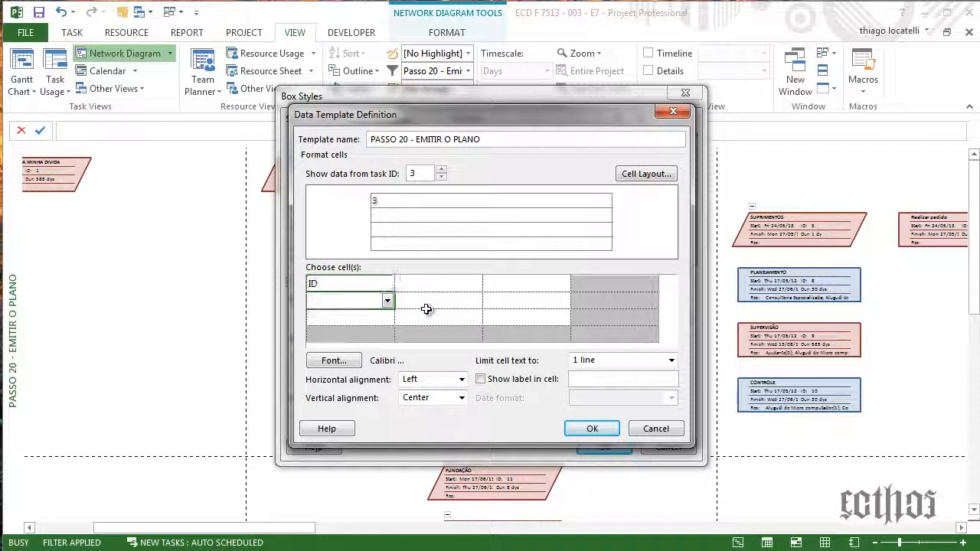
{"action": "type", "text": "Text"}
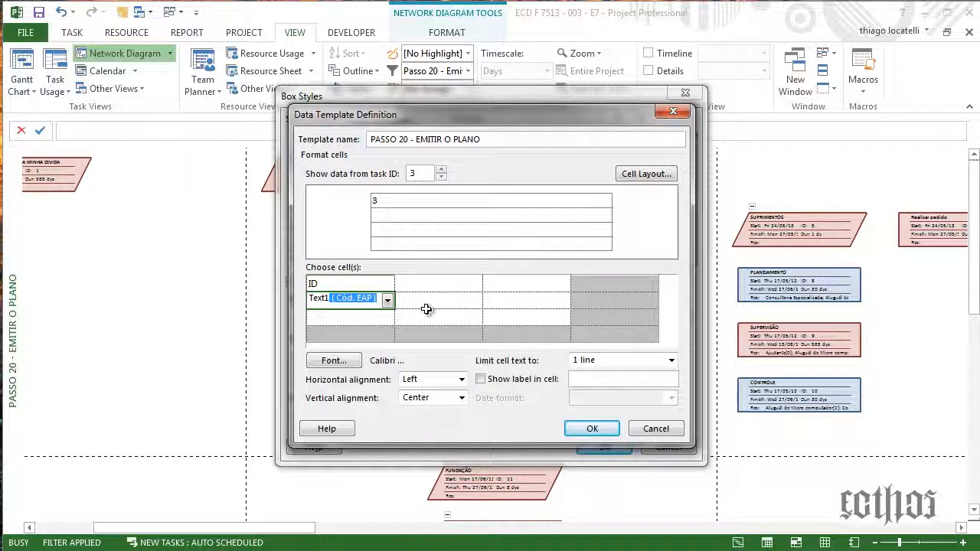
{"action": "key", "text": "Delete"}
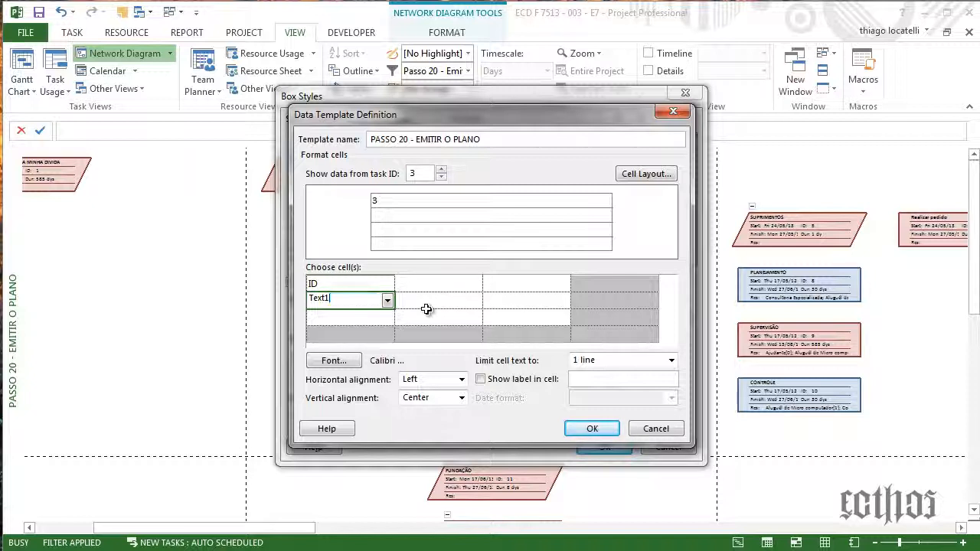
{"action": "key", "text": "BackSpace"}
{"action": "key", "text": "Return"}
Complete the first column with Text2 in the third row and Resource Names in the fourth row
{"action": "type", "text": "Tex"}
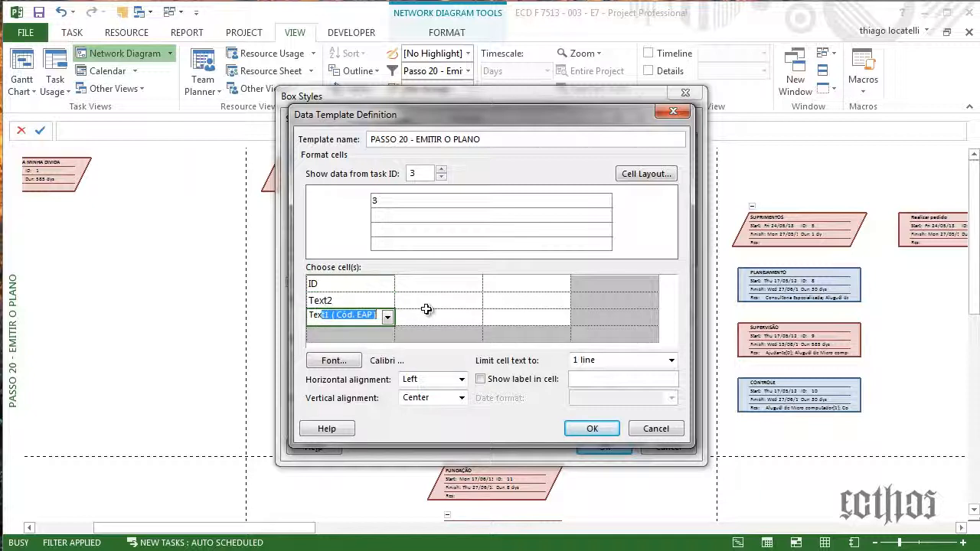
{"action": "type", "text": "t2"}
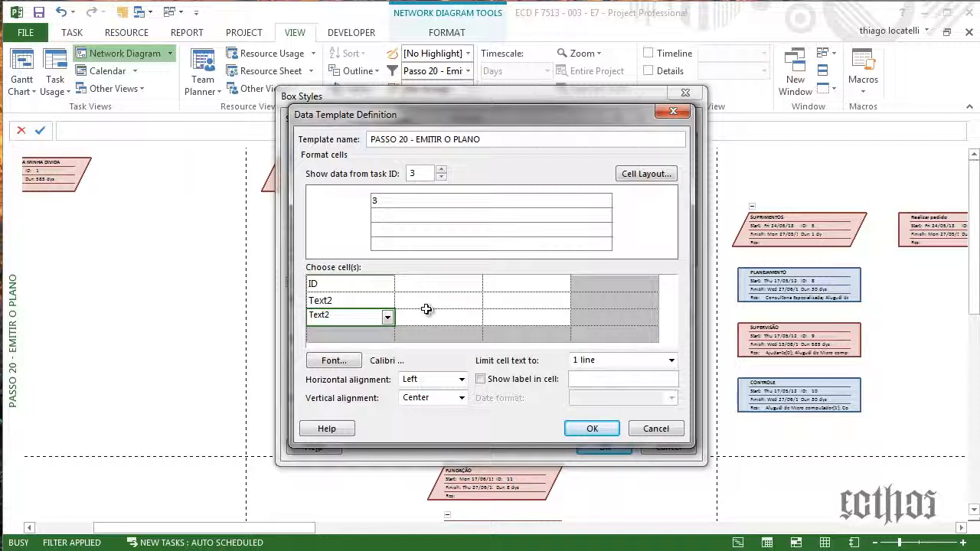
{"action": "key", "text": "Return"}
{"action": "type", "text": "Res"}
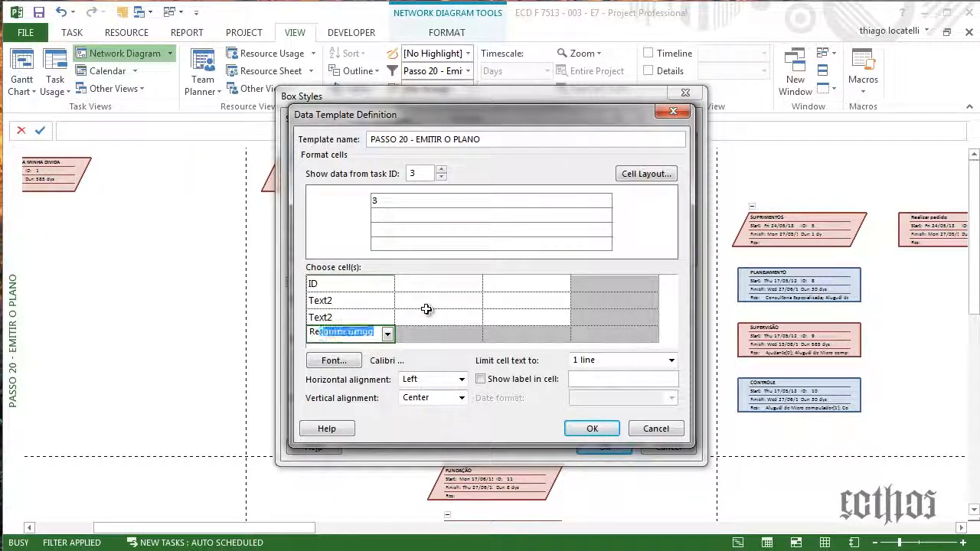
{"action": "type", "text": "ou"}
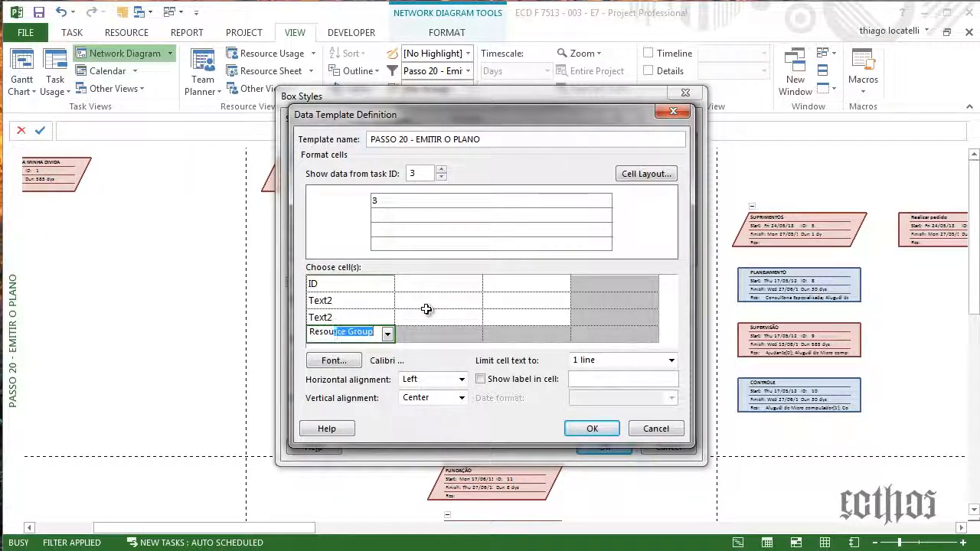
{"action": "type", "text": "r"}
{"action": "key", "text": "Return"}
Fill the first three rows of the template's third column with the fields Name, Text2 and Text2
{"action": "key", "text": "Right"}
{"action": "key", "text": "Right"}
{"action": "key", "text": "Up"}
{"action": "key", "text": "Up"}
{"action": "key", "text": "Up"}
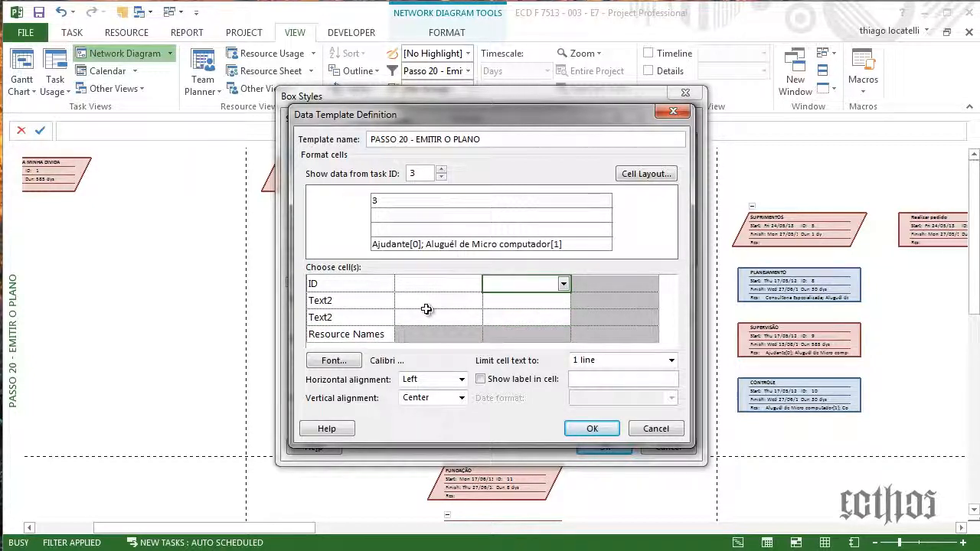
{"action": "type", "text": "Name"}
{"action": "key", "text": "Return"}
{"action": "type", "text": "Te"}
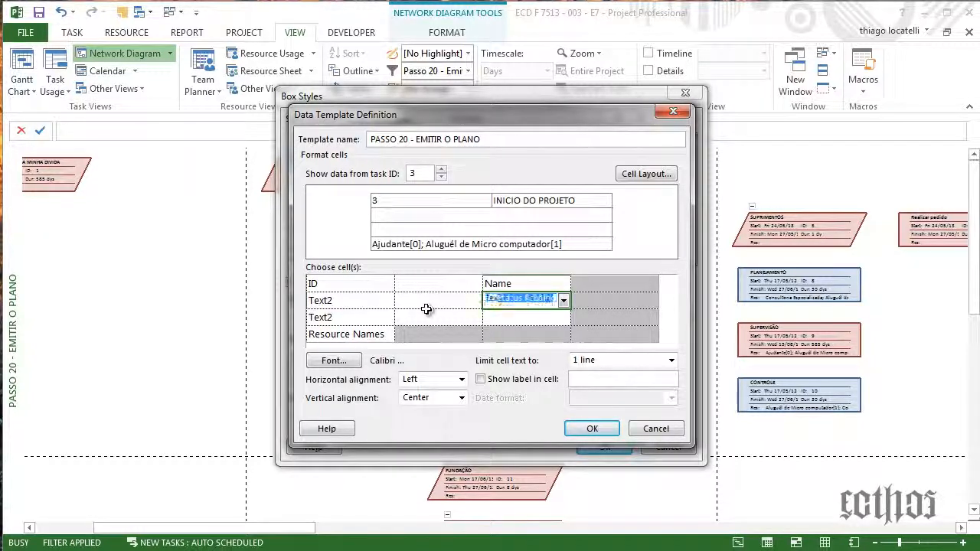
{"action": "type", "text": "xt2"}
{"action": "key", "text": "Return"}
{"action": "type", "text": "Text2"}
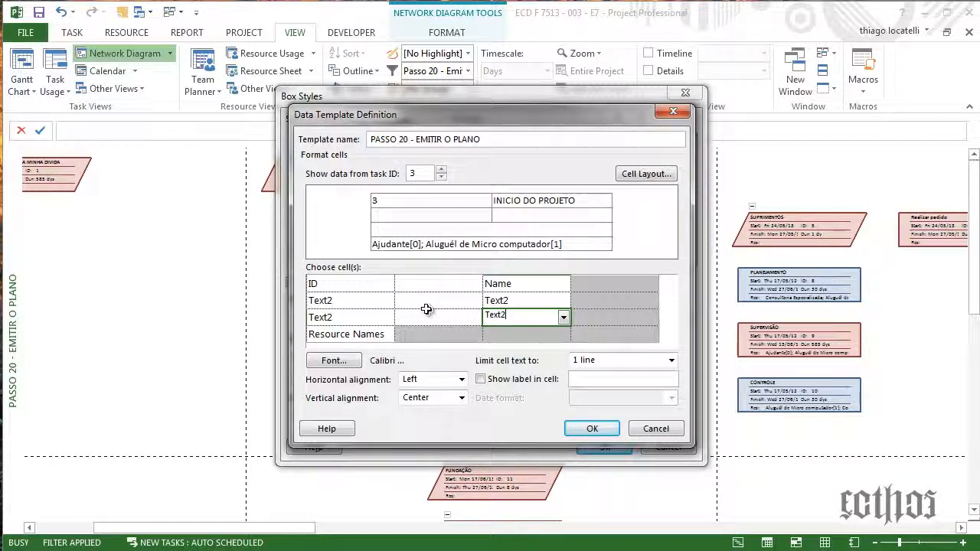
{"action": "key", "text": "Return"}
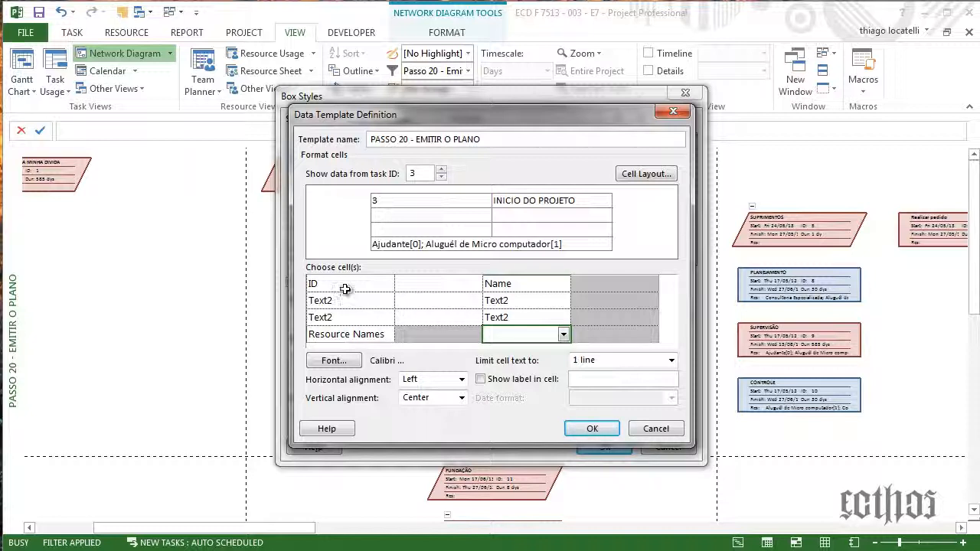
Set the font size of all the template's filled cells, from ID through the fourth row, to 12
{"action": "left_click", "coordinate": [381, 333]}
{"action": "left_click", "coordinate": [501, 284]}
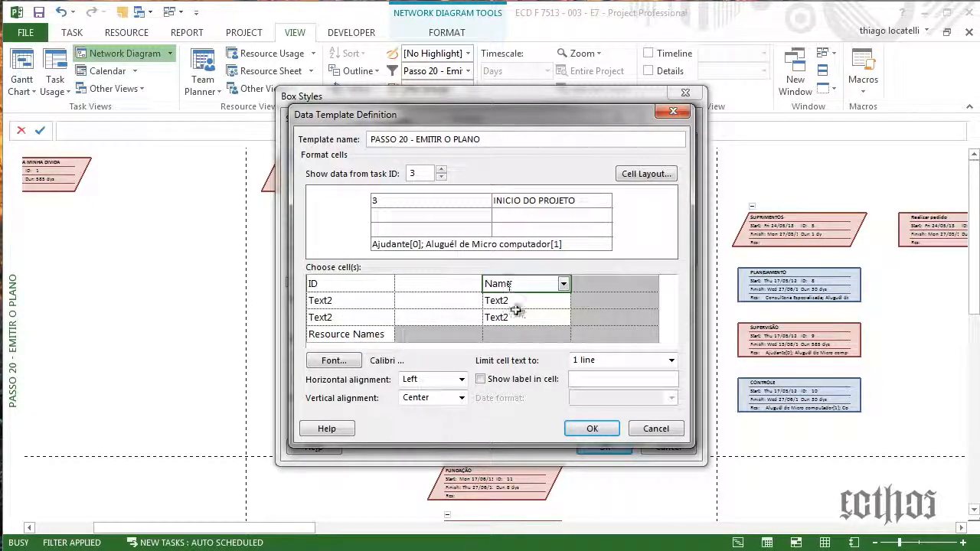
{"action": "left_click", "coordinate": [352, 281]}
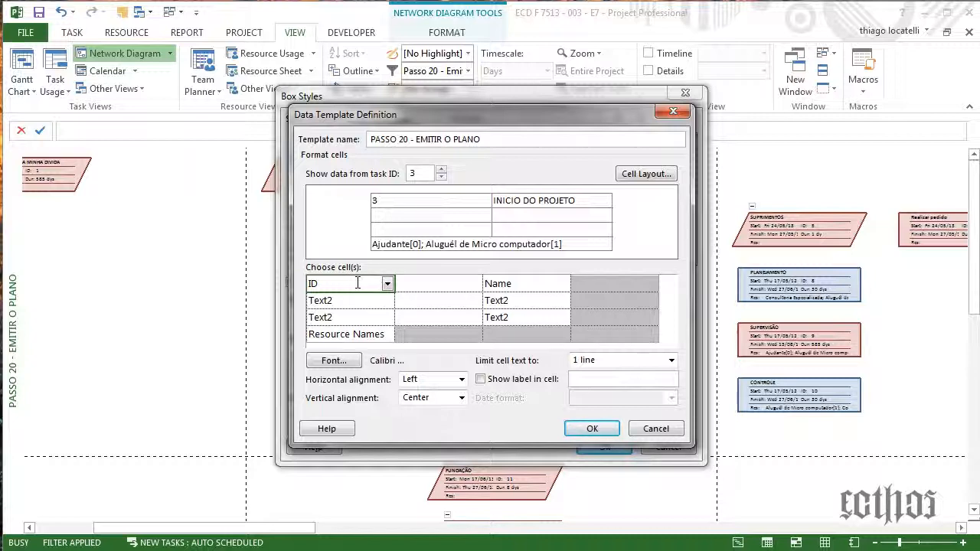
{"action": "left_click_drag", "start_coordinate": [358, 283], "coordinate": [537, 333]}
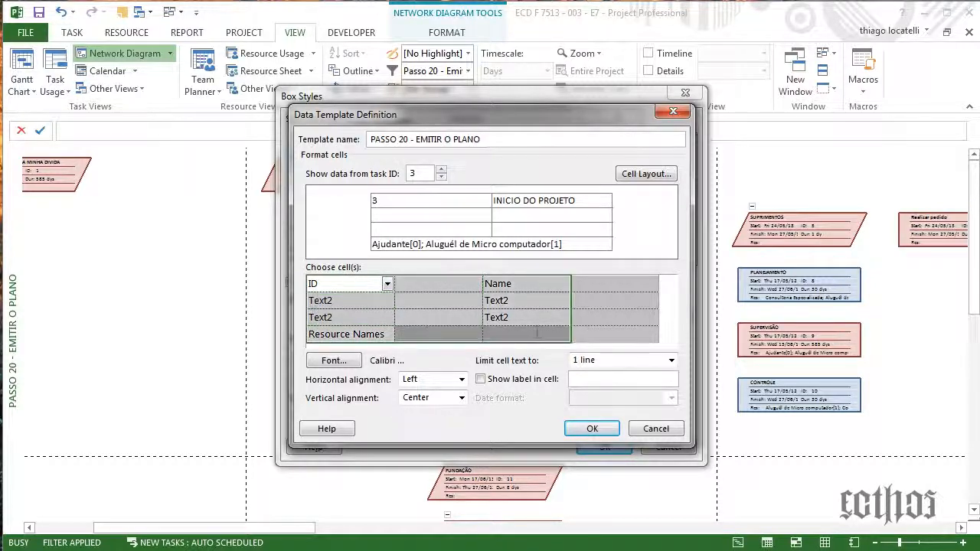
{"action": "left_click", "coordinate": [343, 360]}
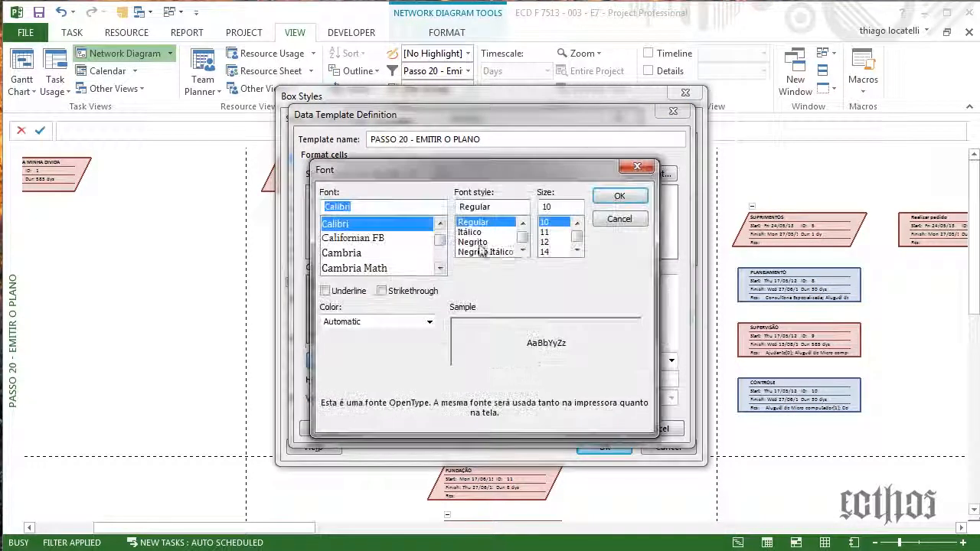
{"action": "left_click", "coordinate": [545, 242]}
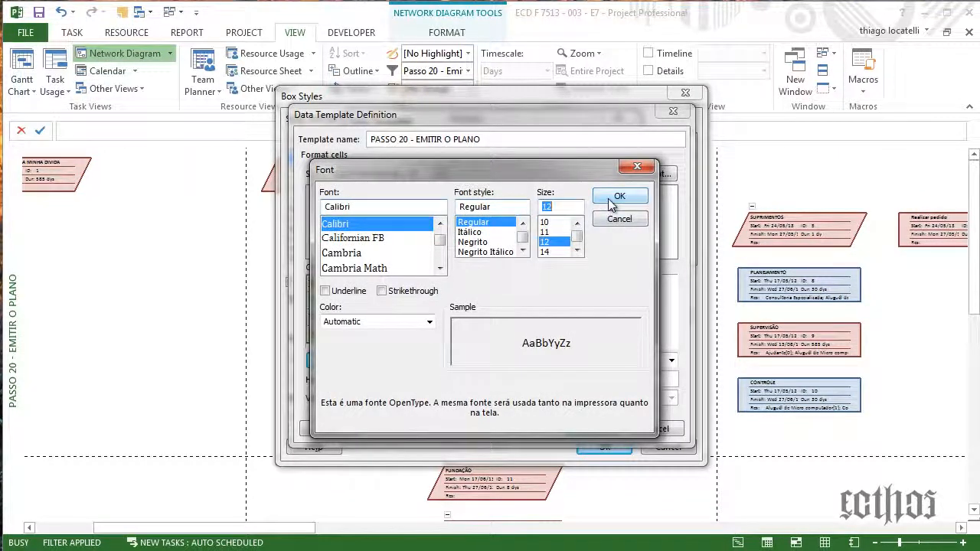
{"action": "left_click", "coordinate": [620, 196]}
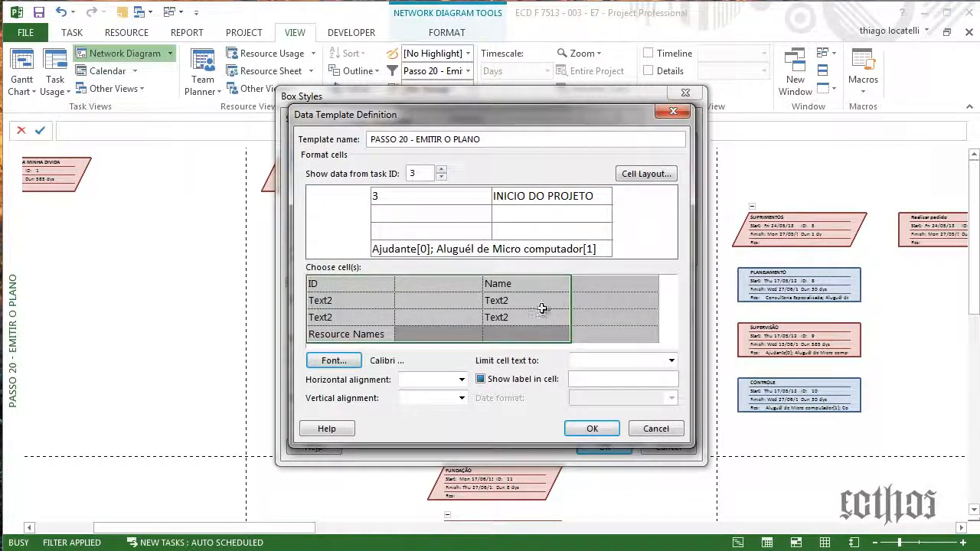
Show the label INÍCIO in the first column's second-row Text2 cell
{"action": "left_click", "coordinate": [383, 316]}
{"action": "left_click", "coordinate": [380, 302]}
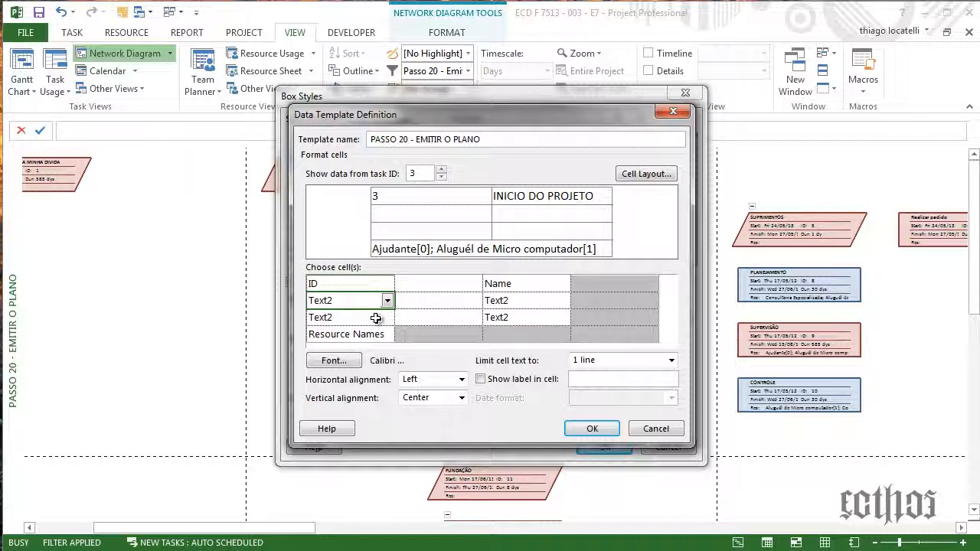
{"action": "left_click", "coordinate": [584, 378]}
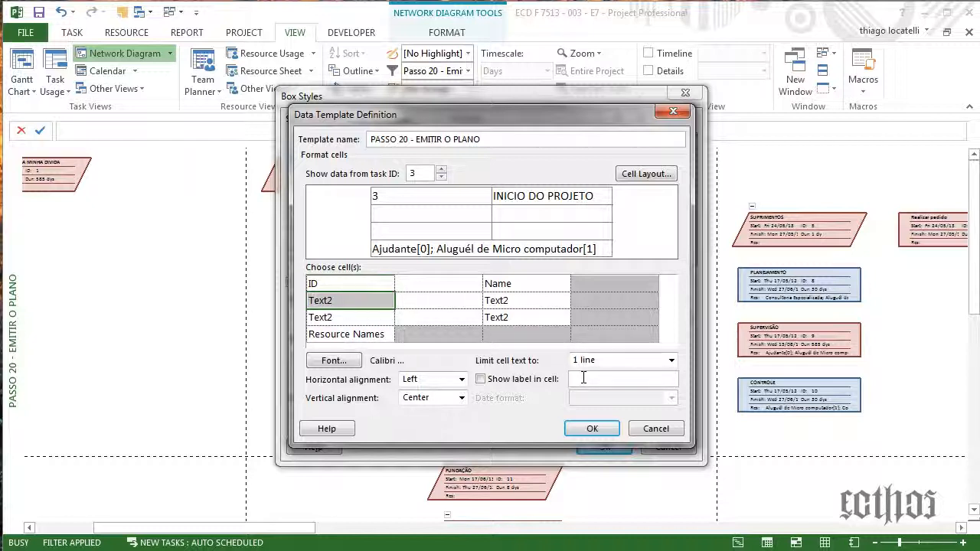
{"action": "type", "text": "IN"}
{"action": "type", "text": "ICIO"}
{"action": "left_click", "coordinate": [481, 378]}
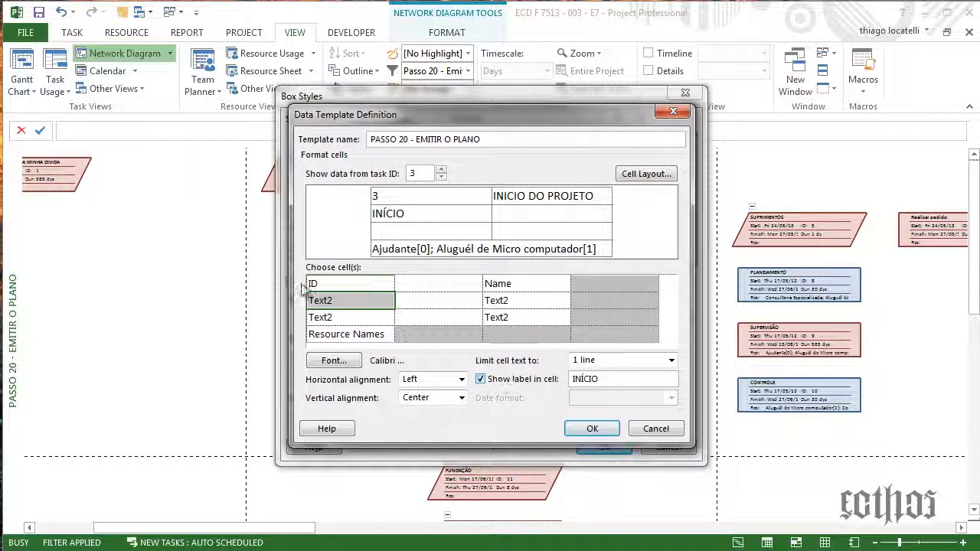
Show the label TÉRMINO in the first column's third-row Text2 cell
{"action": "left_click", "coordinate": [351, 317]}
{"action": "left_click", "coordinate": [480, 378]}
{"action": "left_click_drag", "start_coordinate": [605, 379], "coordinate": [553, 386]}
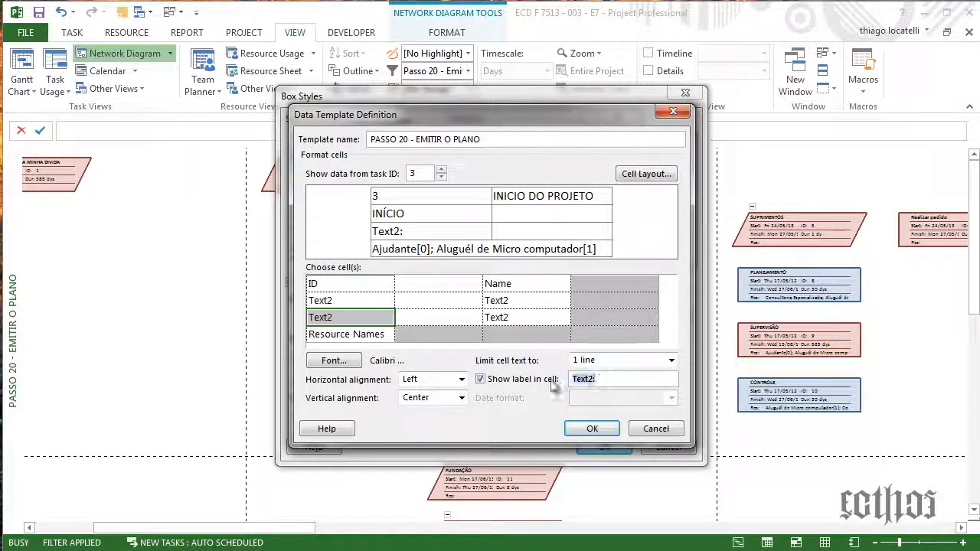
{"action": "type", "text": "T"}
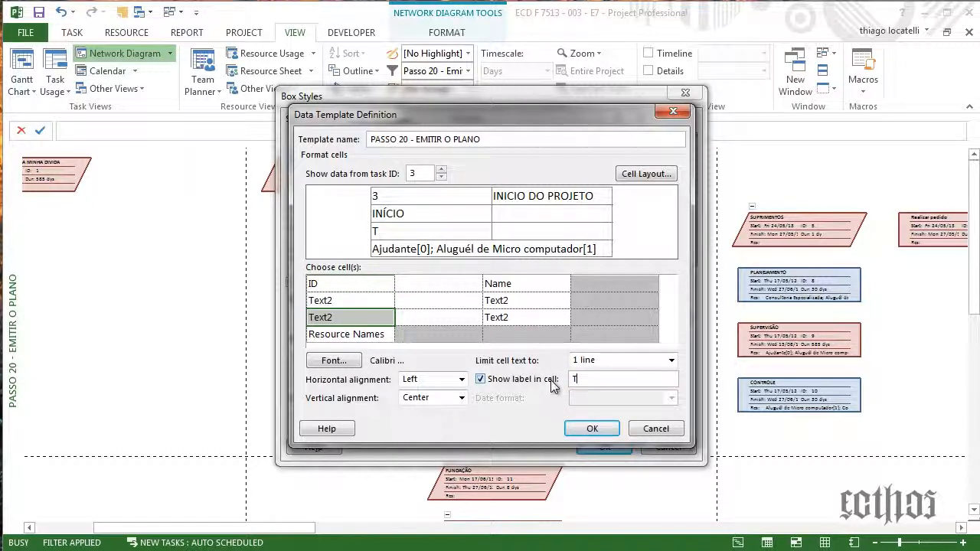
{"action": "type", "text": "ÉRMINO"}
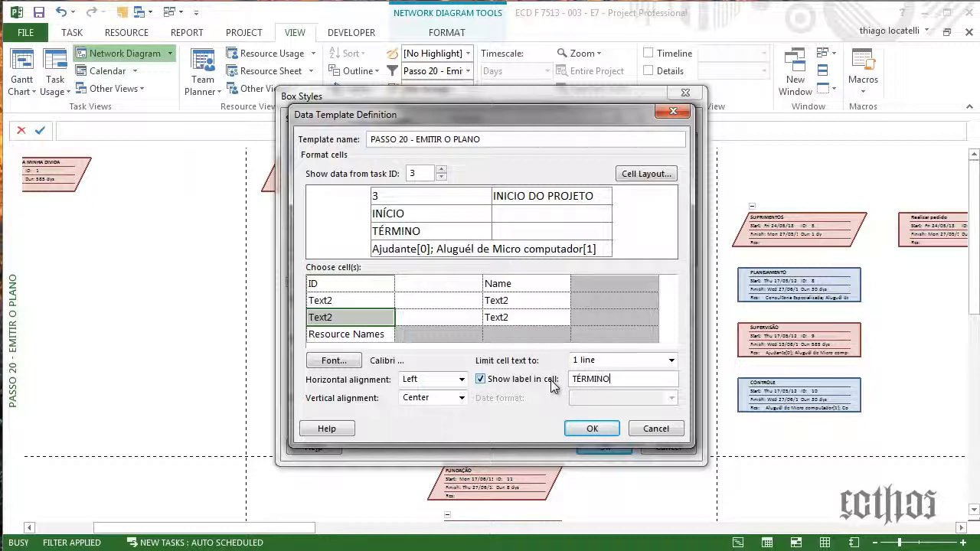
Try to replace the Text2 field below Name with PrAZO RESTANTE
{"action": "left_click", "coordinate": [515, 302]}
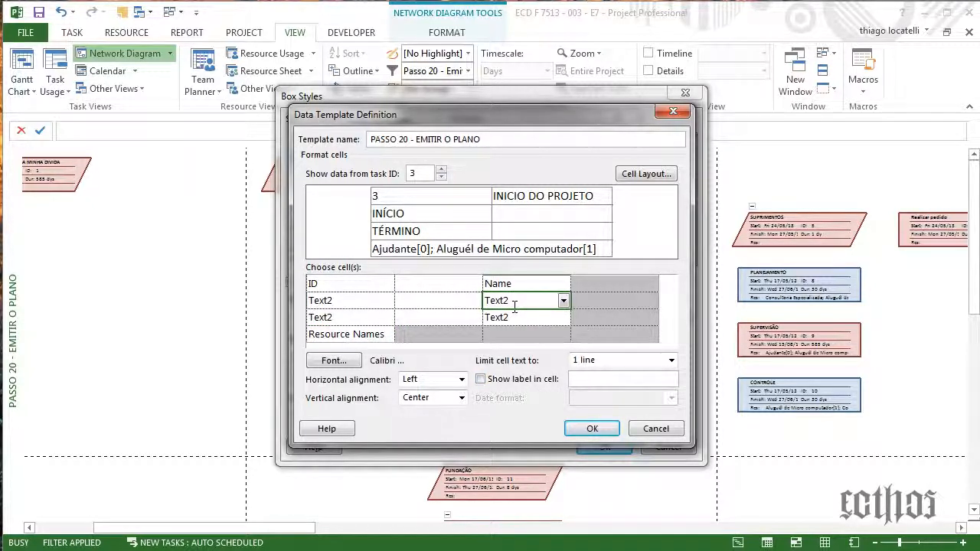
{"action": "type", "text": "PrAZO RESTANTE"}
{"action": "key", "text": "BackSpace"}
{"action": "left_click", "coordinate": [512, 324]}
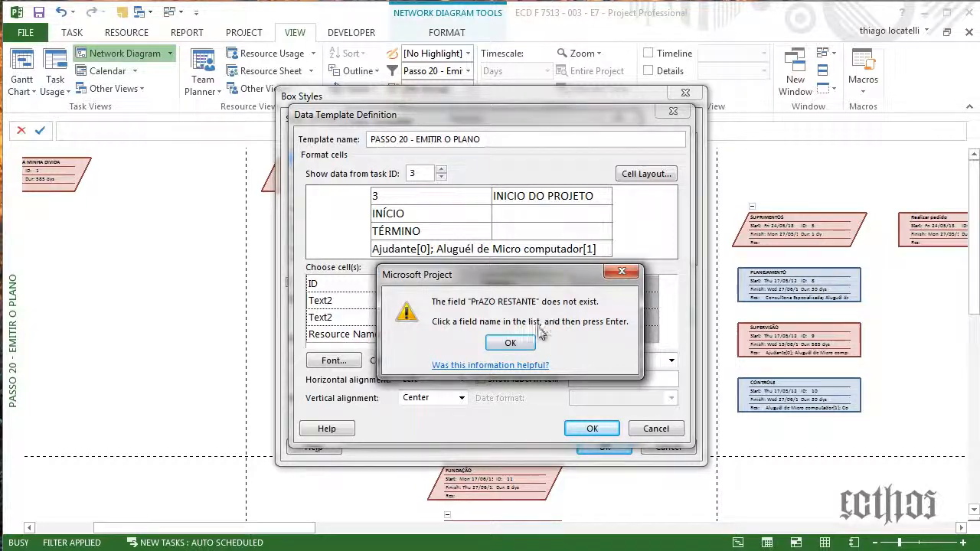
{"action": "left_click", "coordinate": [524, 343]}
{"action": "key", "text": "Escape"}
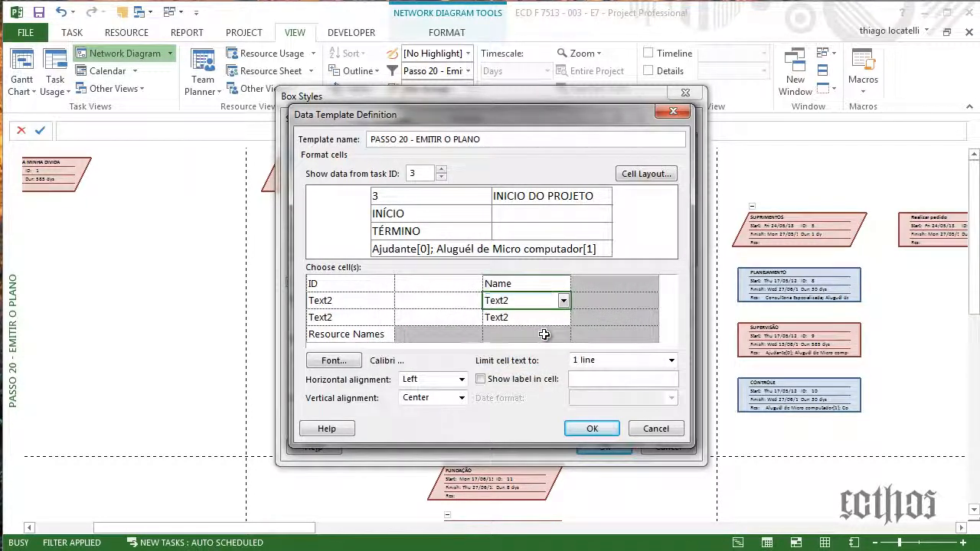
Show the label PRAZO RESTANTE in the Text2 cell directly below Name
{"action": "left_click", "coordinate": [481, 378]}
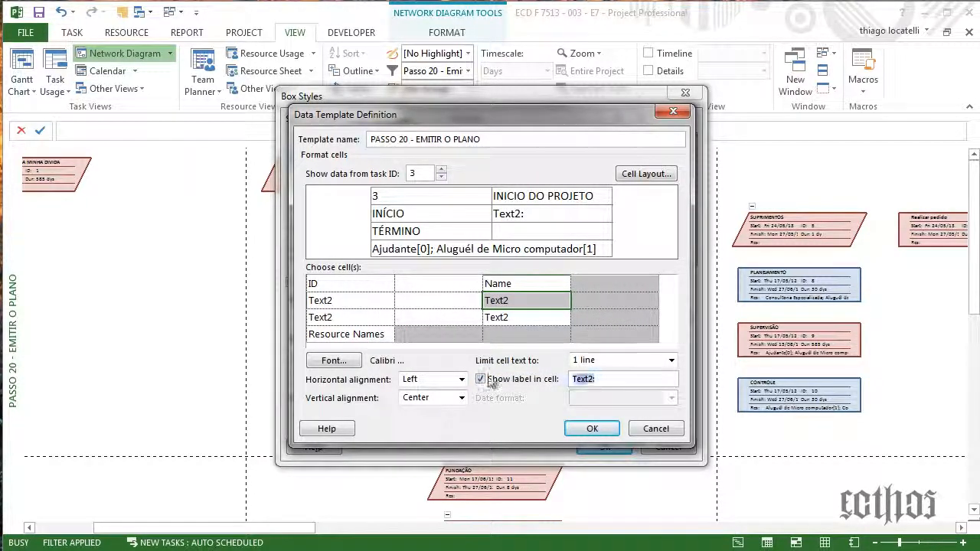
{"action": "type", "text": "PRAZO"}
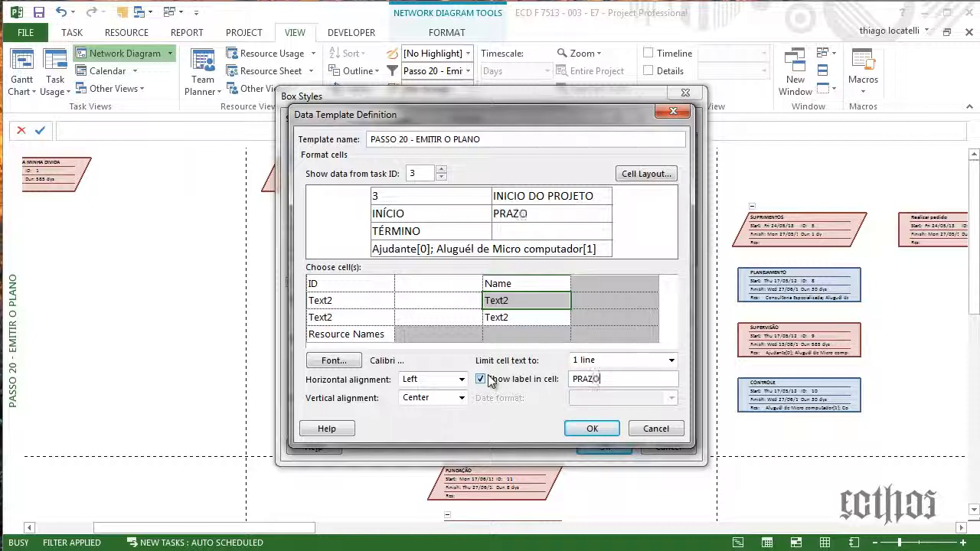
{"action": "type", "text": " REETANTE"}
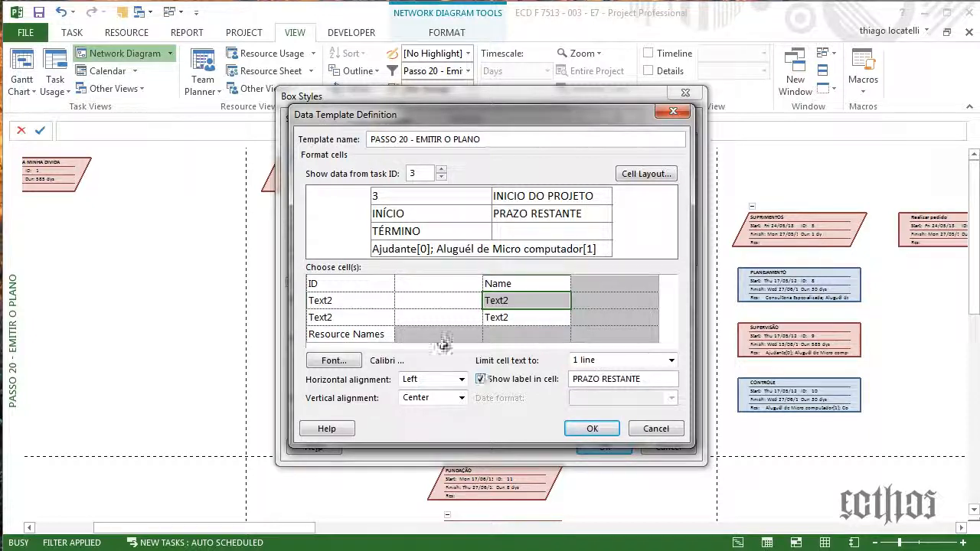
Show the label TRABALHO in the third-row Text2 cell of the Name column
{"action": "left_click", "coordinate": [497, 317]}
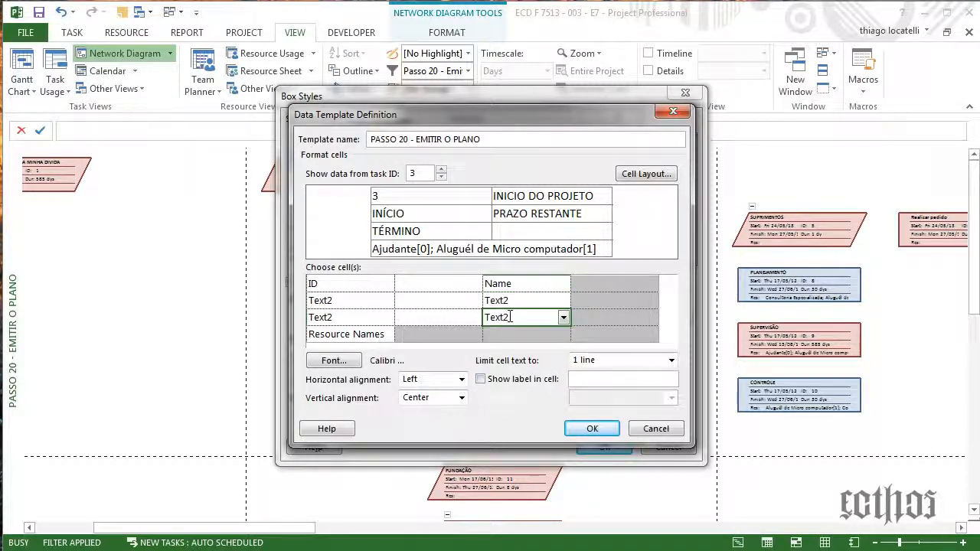
{"action": "left_click", "coordinate": [493, 379]}
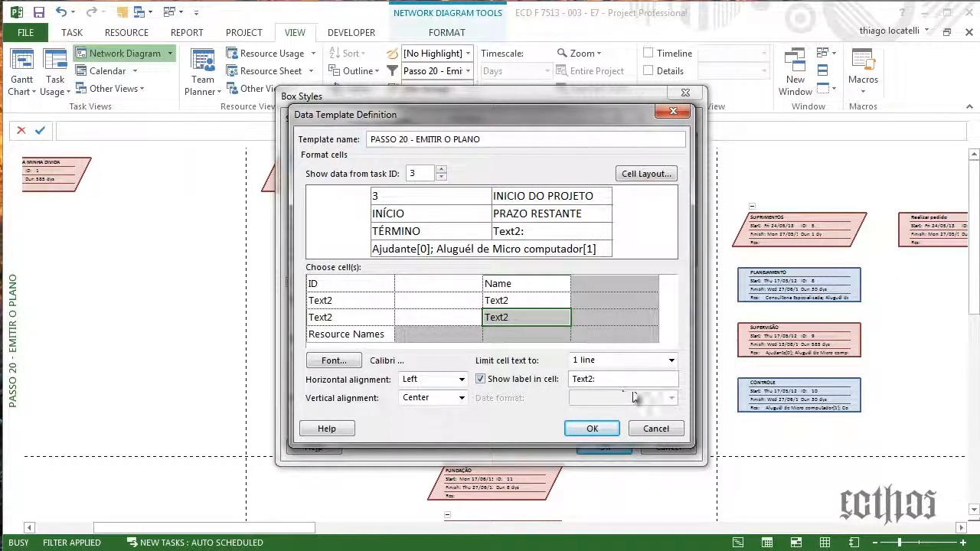
{"action": "left_click_drag", "start_coordinate": [618, 377], "coordinate": [528, 372]}
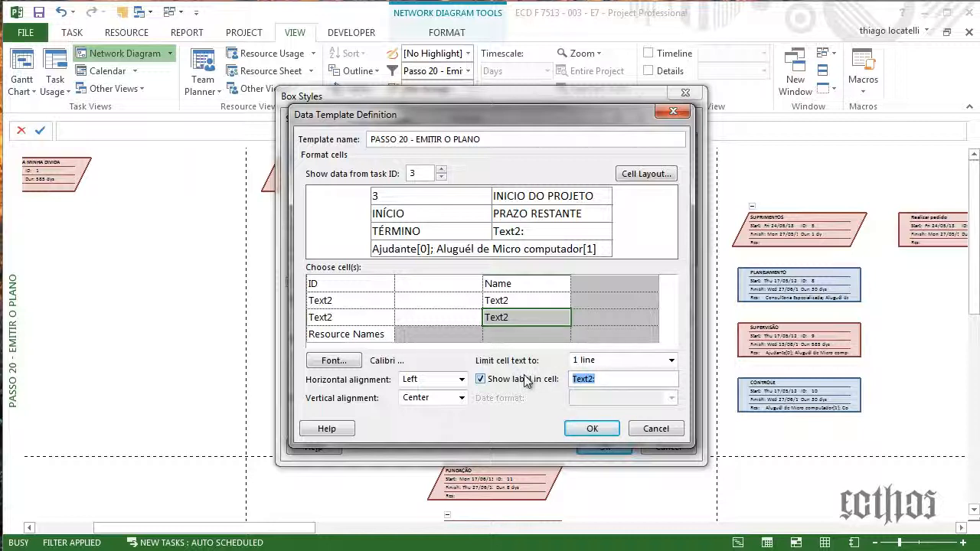
{"action": "type", "text": "TRABALHO"}
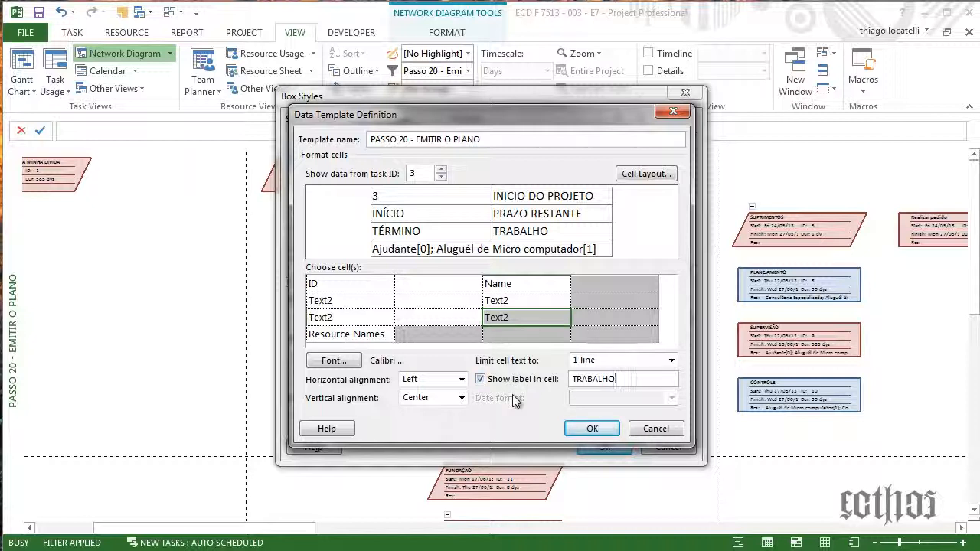
Limit the text of the Resource Names and Name cells to 3 lines
{"action": "left_click", "coordinate": [356, 333]}
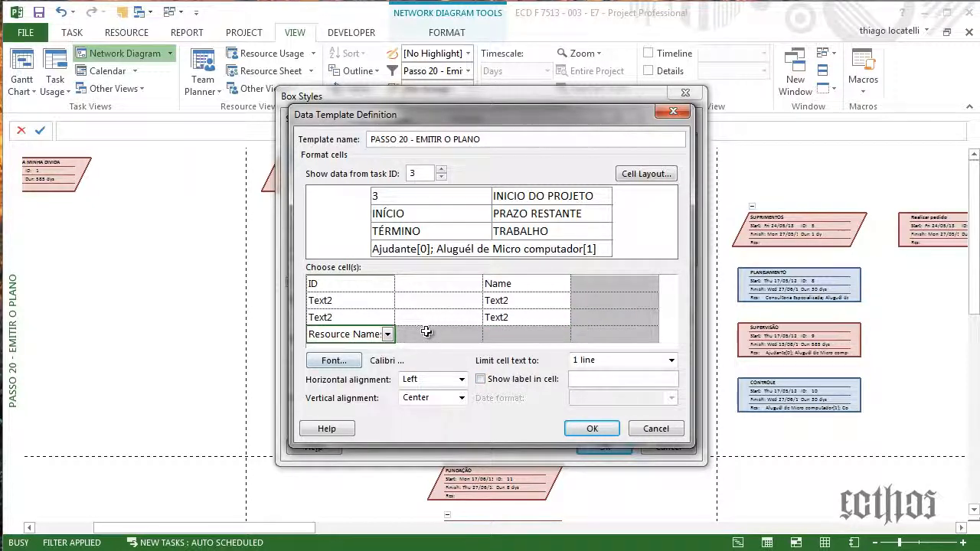
{"action": "left_click", "coordinate": [532, 288], "text": "ctrl"}
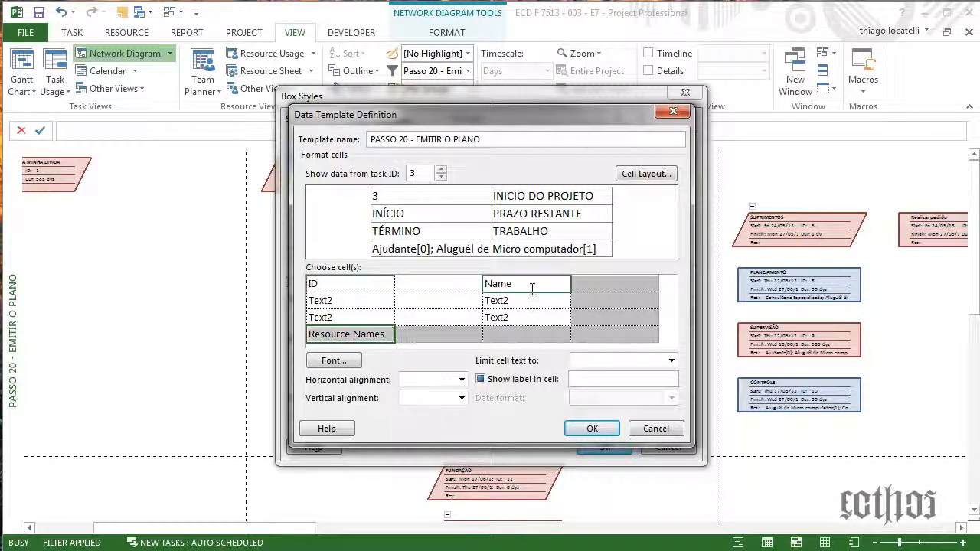
{"action": "left_click", "coordinate": [669, 363]}
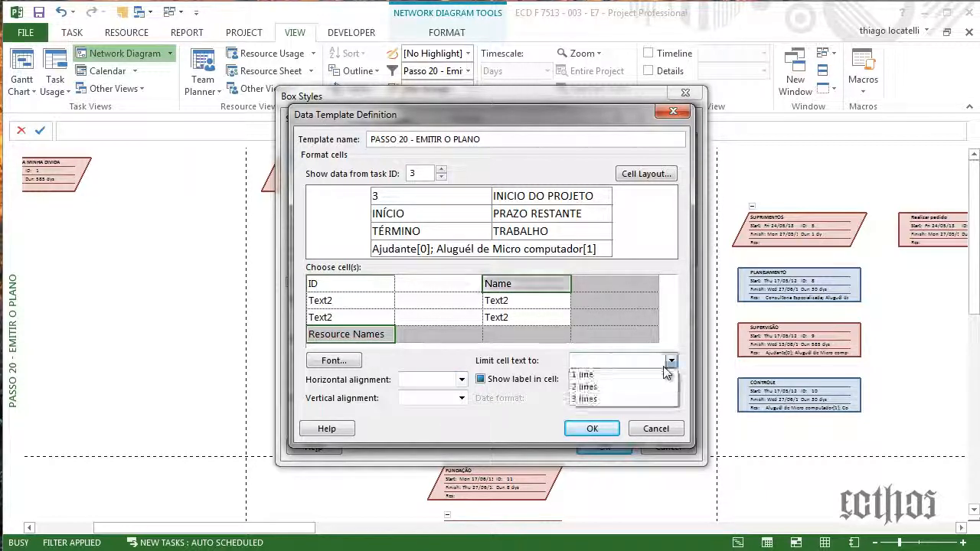
{"action": "left_click", "coordinate": [628, 399]}
Align the Resource Names cell vertically to the top, accept the template definition and close the data templates list
{"action": "left_click", "coordinate": [390, 337]}
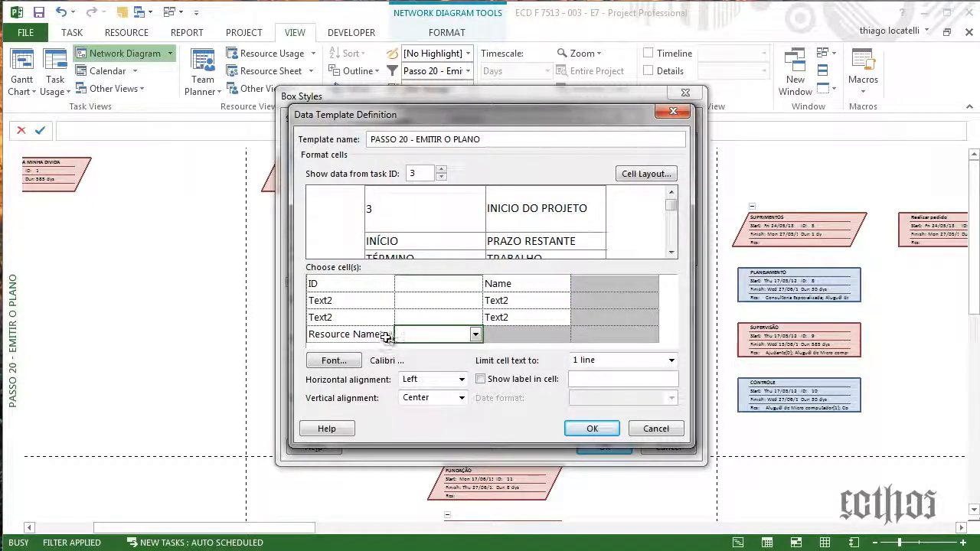
{"action": "left_click", "coordinate": [389, 335]}
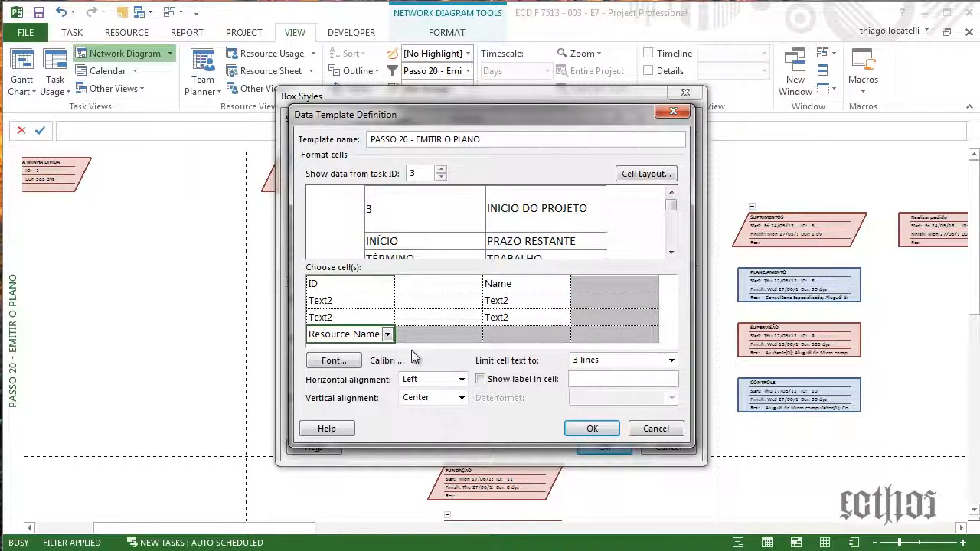
{"action": "left_click", "coordinate": [460, 397]}
{"action": "left_click", "coordinate": [440, 409]}
{"action": "left_click", "coordinate": [590, 429]}
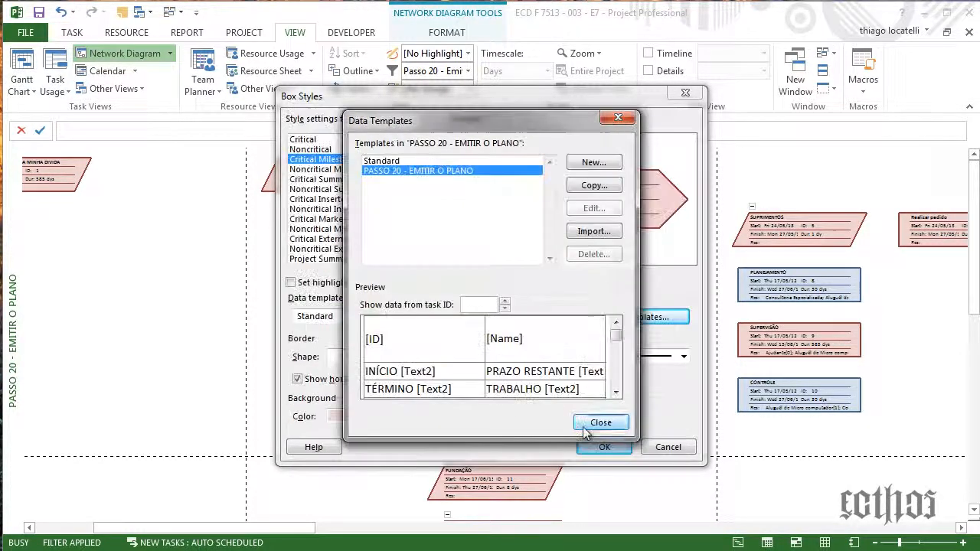
{"action": "left_click", "coordinate": [584, 429]}
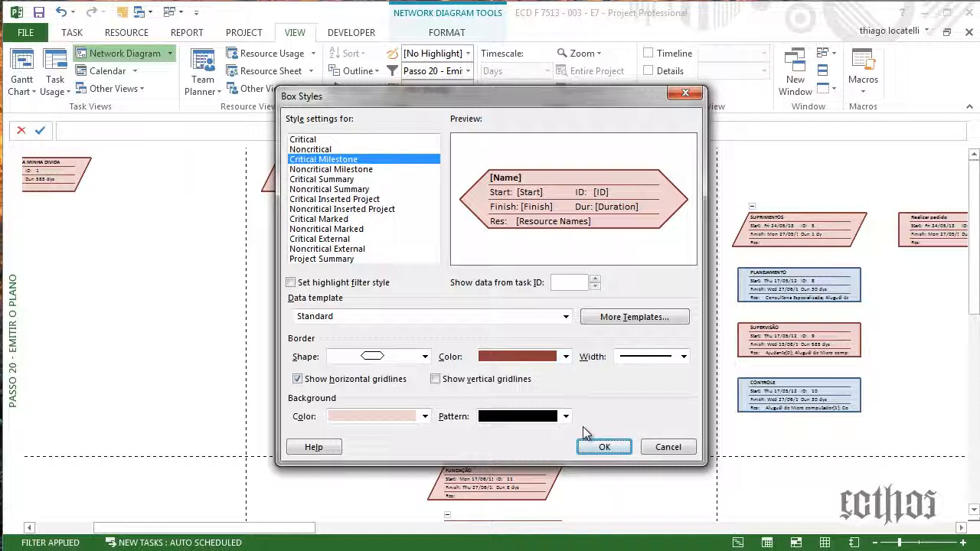
Give the Critical, Noncritical, Critical Milestone and Noncritical Milestone box styles the PASSO 20 - EMITIR O PLANO data template and a black border
{"action": "left_click", "coordinate": [333, 140]}
{"action": "key", "text": "shift+Down"}
{"action": "key", "text": "shift+Down"}
{"action": "key", "text": "shift+Down"}
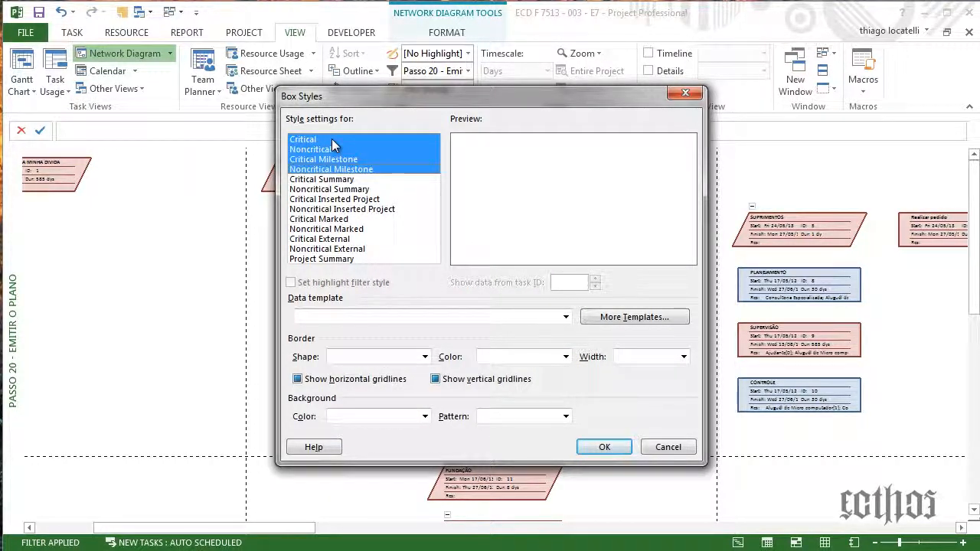
{"action": "left_click", "coordinate": [514, 323]}
{"action": "left_click", "coordinate": [460, 341]}
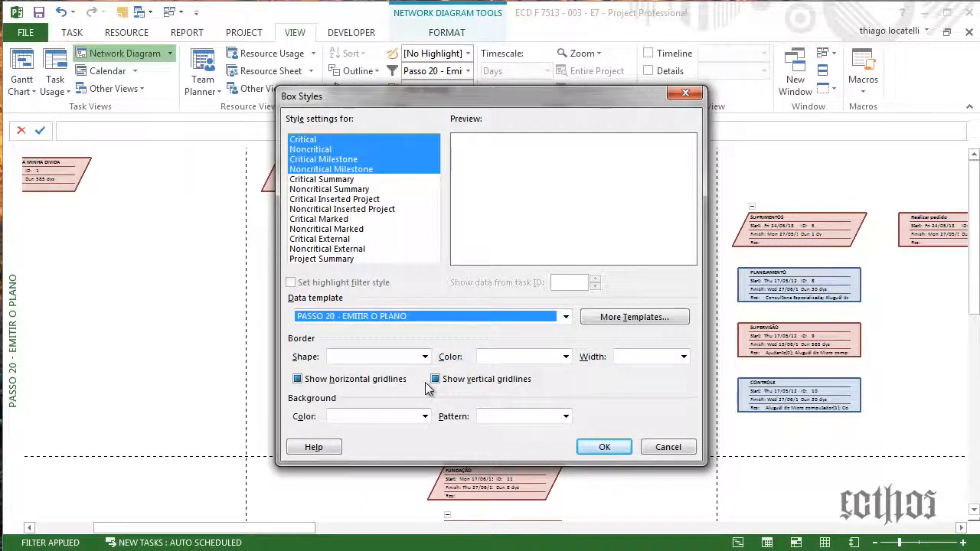
{"action": "left_click", "coordinate": [515, 357]}
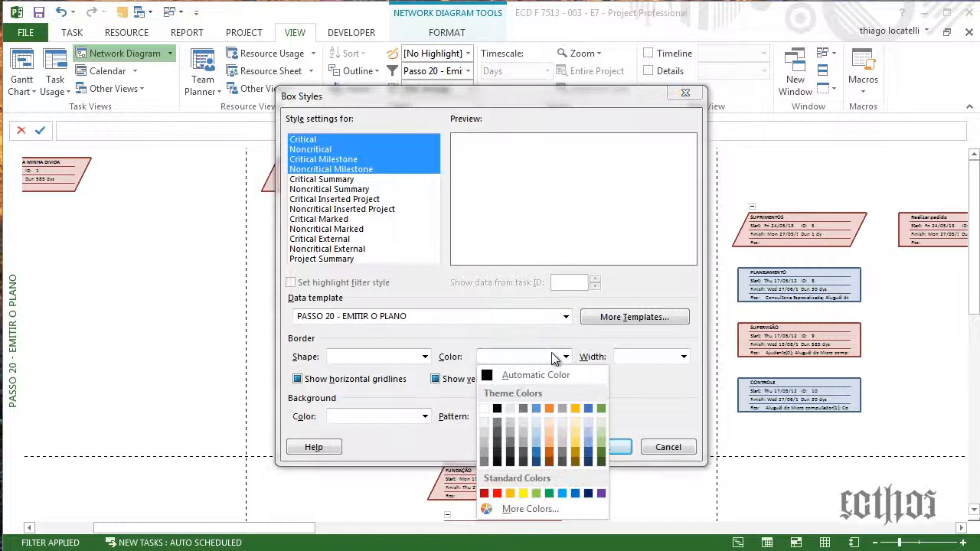
{"action": "left_click", "coordinate": [494, 413]}
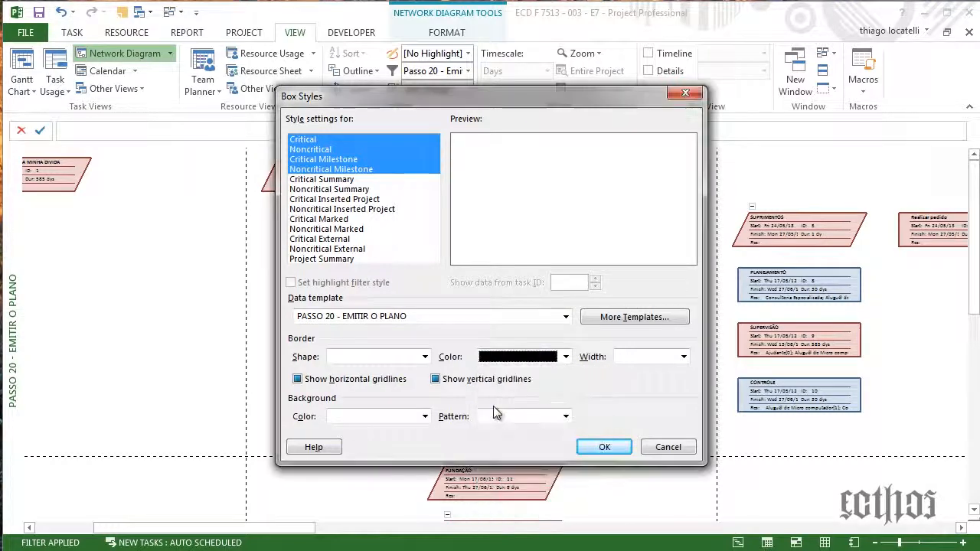
Set the highlight filter style of the Critical boxes to an orange background and apply the box styles
{"action": "left_click", "coordinate": [330, 141]}
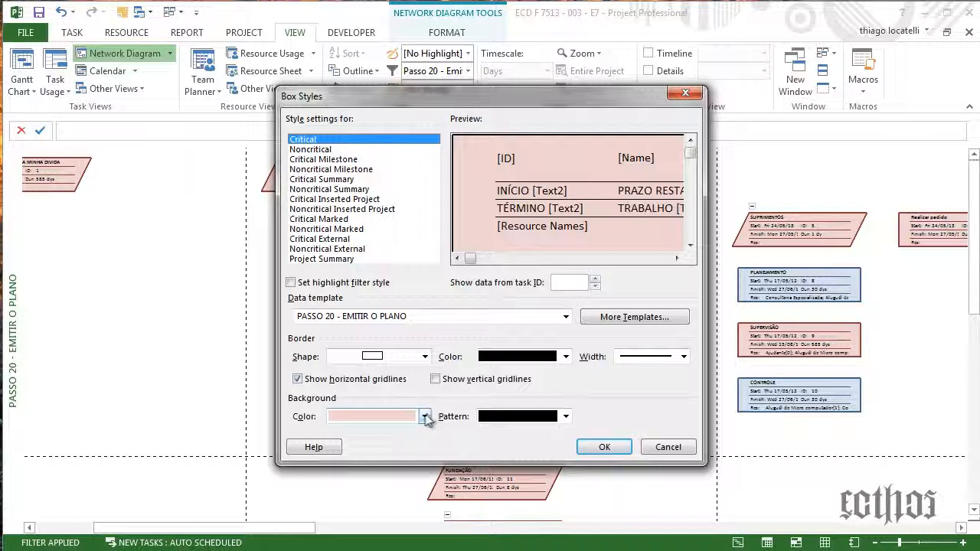
{"action": "left_click", "coordinate": [334, 284]}
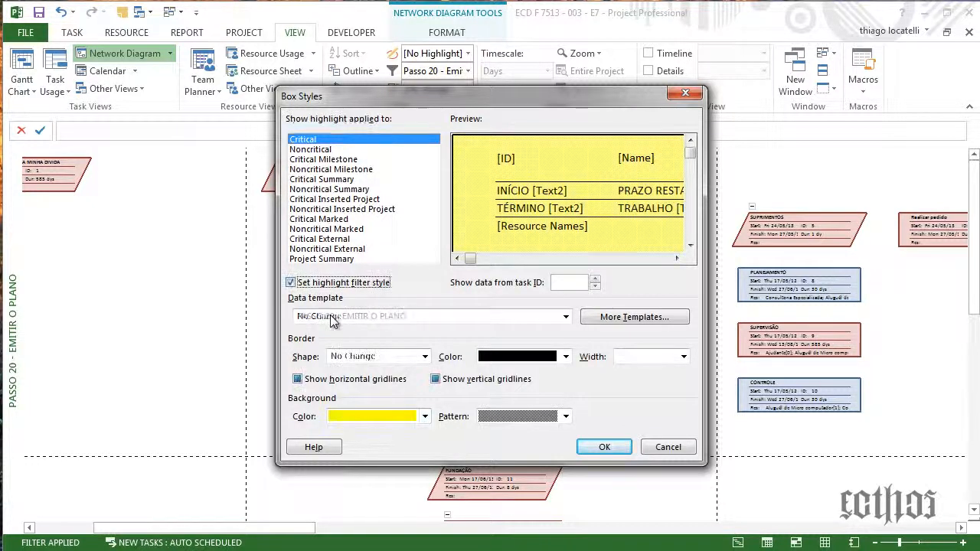
{"action": "left_click", "coordinate": [399, 421]}
{"action": "left_click", "coordinate": [399, 468]}
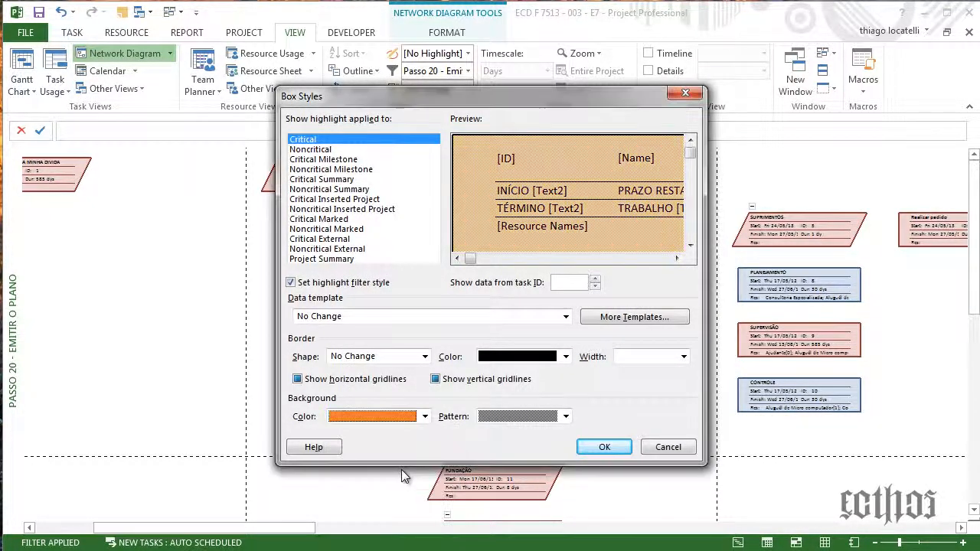
{"action": "left_click", "coordinate": [603, 449]}
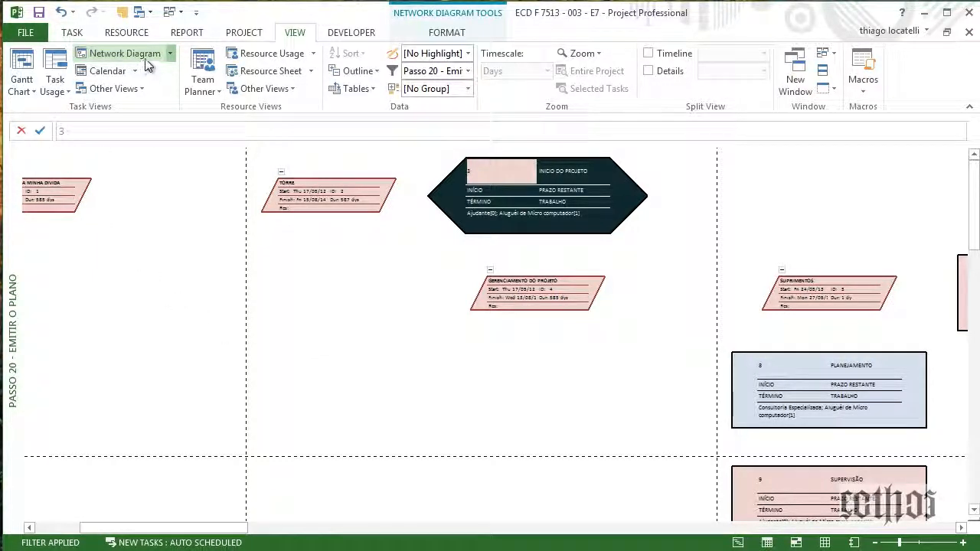
{"action": "left_click", "coordinate": [170, 54]}
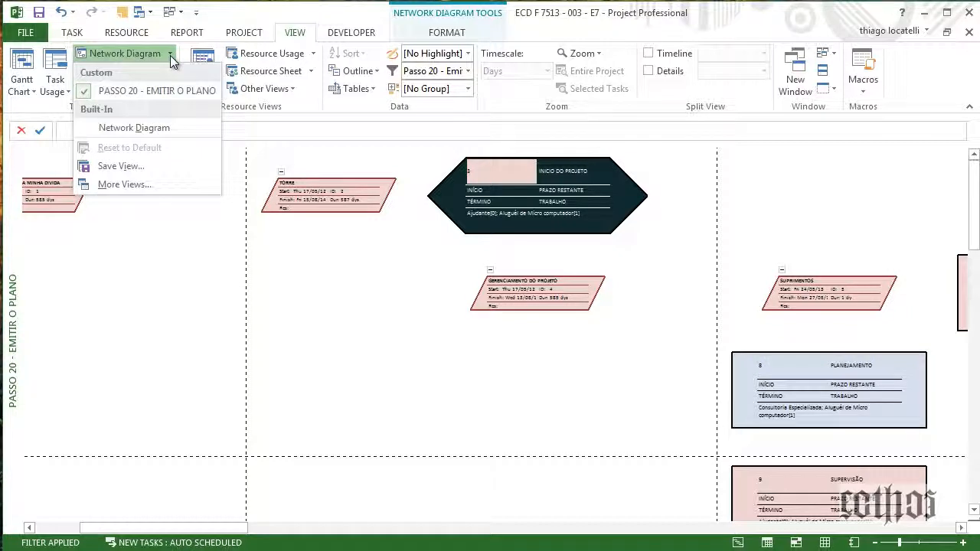
{"action": "left_click", "coordinate": [171, 57]}
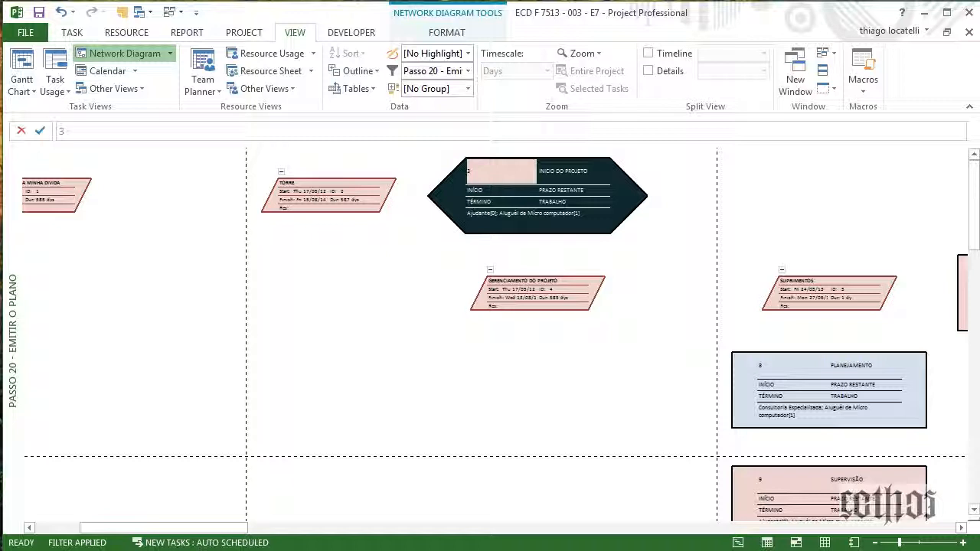
{"action": "left_click_drag", "start_coordinate": [0, 116], "coordinate": [0, 123]}
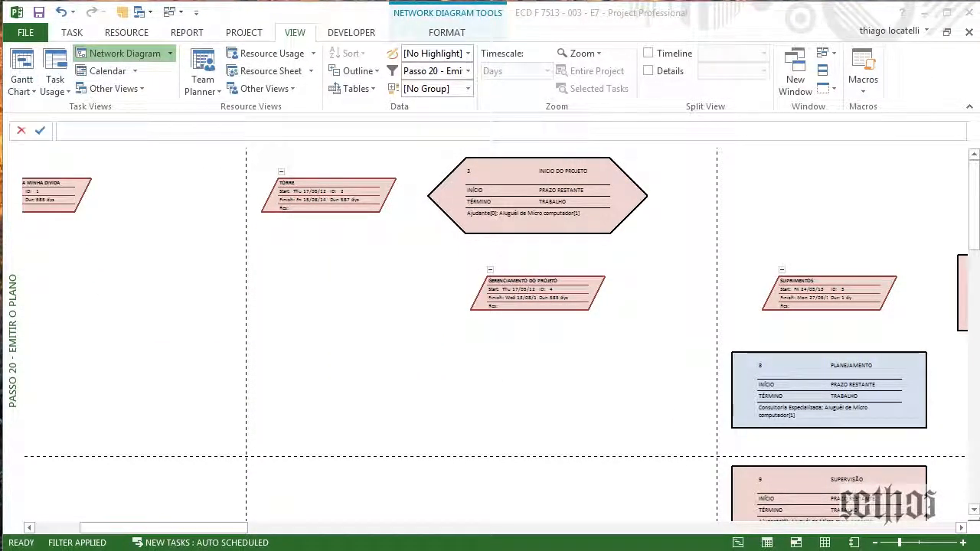
Switch to the view Passo 21 - Emitir Folha de Relatório do Período - S and choose a goal for its Entre com a Meta filter prompt
{"action": "right_click", "coordinate": [9, 243]}
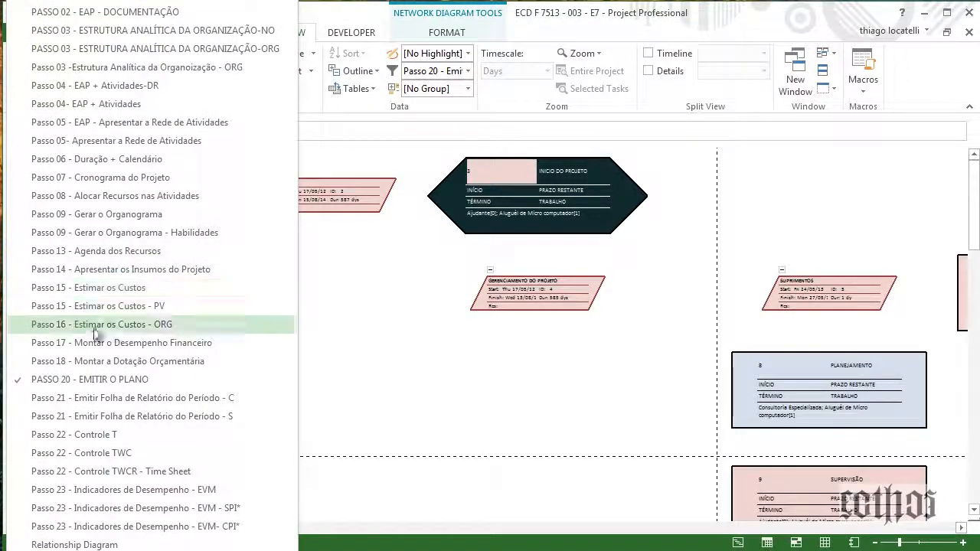
{"action": "left_click", "coordinate": [114, 417]}
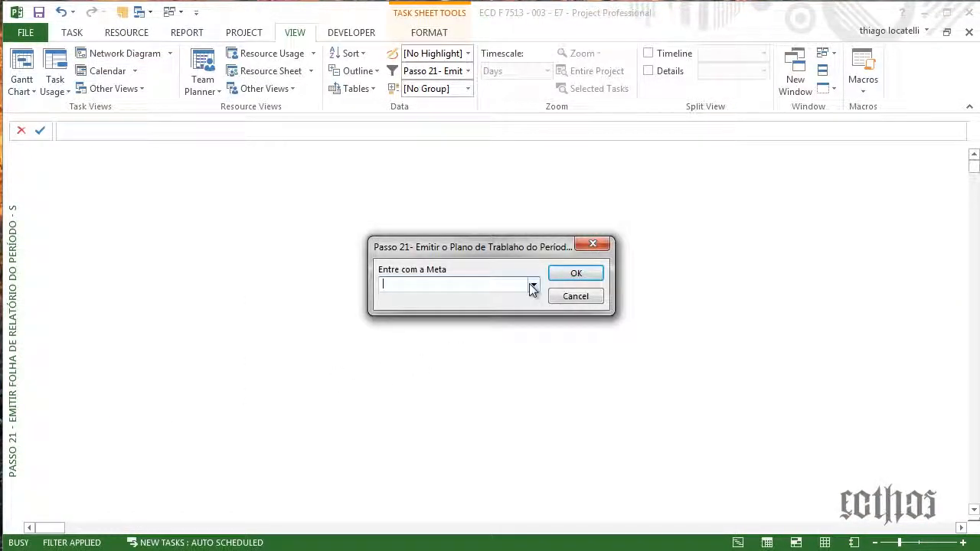
{"action": "left_click", "coordinate": [533, 285]}
{"action": "left_click", "coordinate": [512, 362]}
{"action": "left_click", "coordinate": [570, 274]}
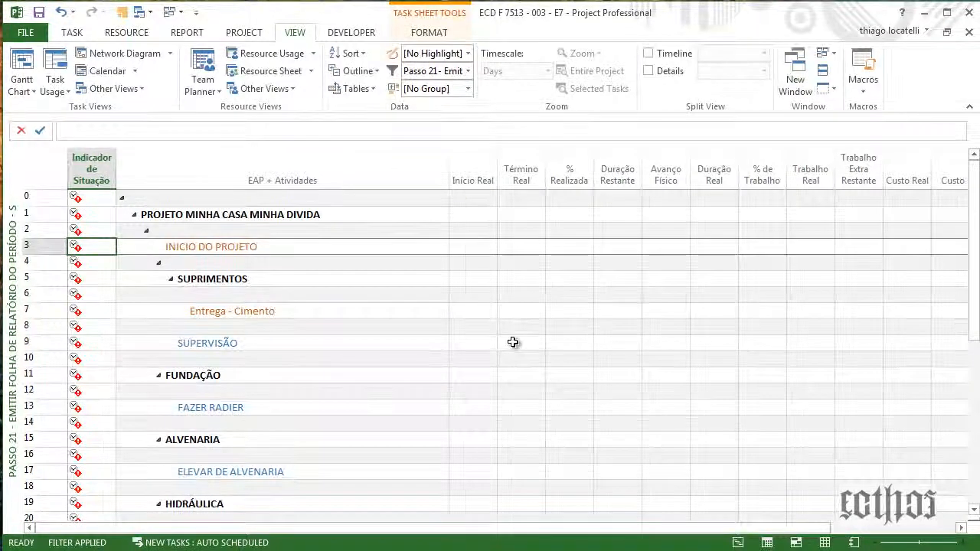
{"action": "scroll", "coordinate": [513, 343], "scroll_direction": "down", "scroll_amount": 2}
{"action": "scroll", "coordinate": [514, 343], "scroll_direction": "up", "scroll_amount": 2}
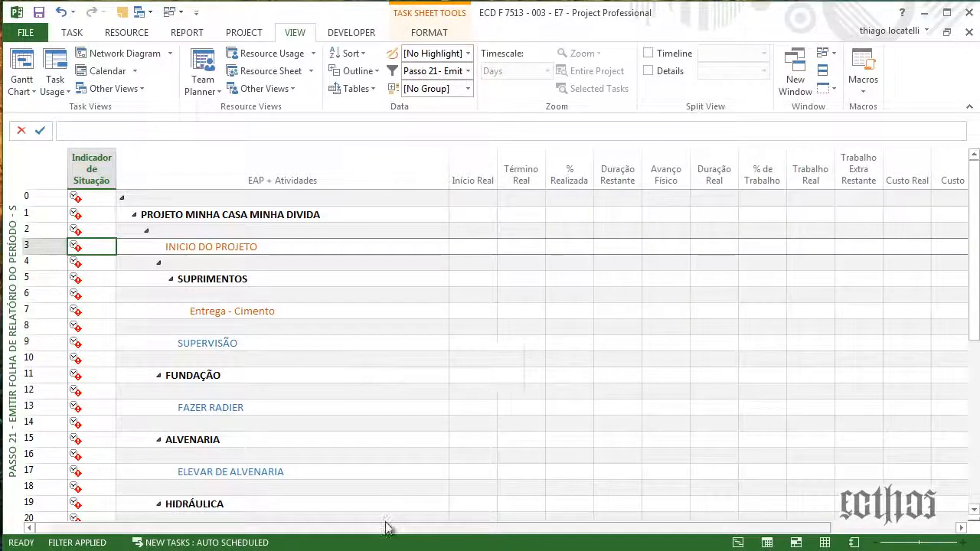
{"action": "left_click_drag", "start_coordinate": [389, 527], "coordinate": [449, 527]}
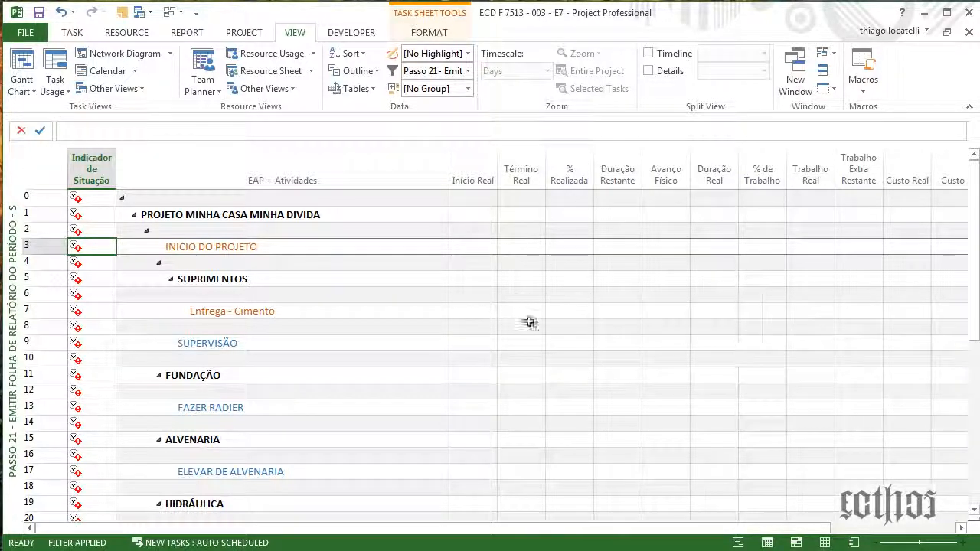
Apply a red font colour to the Duração Restante cell of the SUPERVISÃO task
{"action": "left_click", "coordinate": [615, 342]}
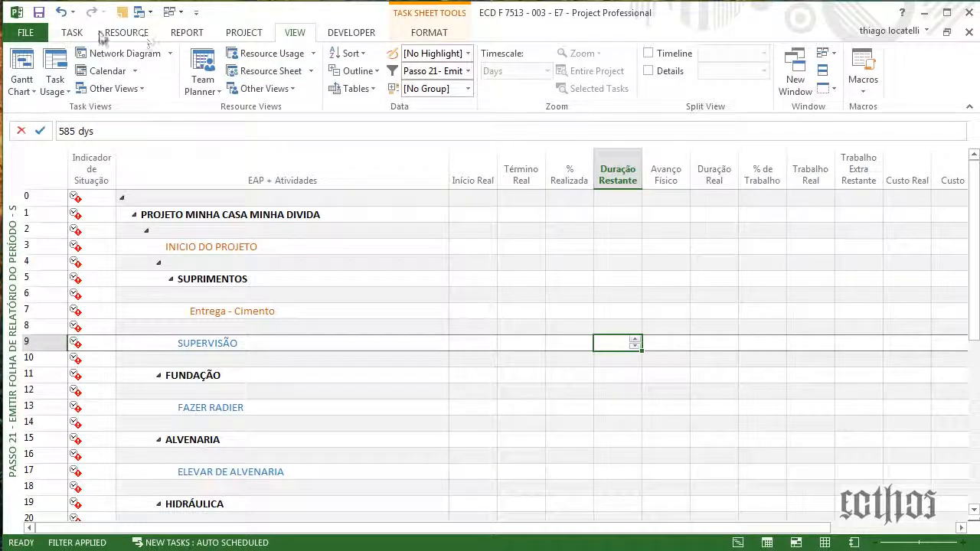
{"action": "left_click", "coordinate": [253, 36]}
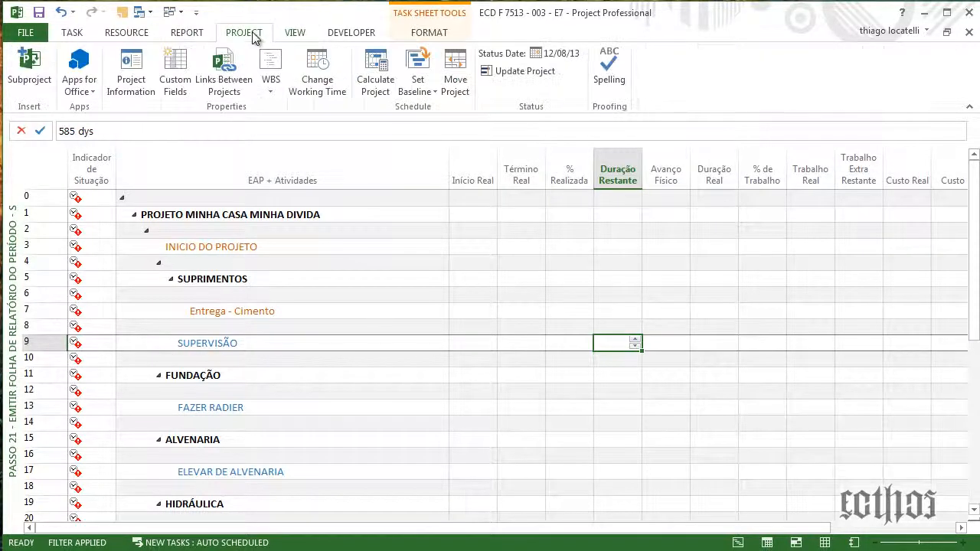
{"action": "left_click", "coordinate": [297, 34]}
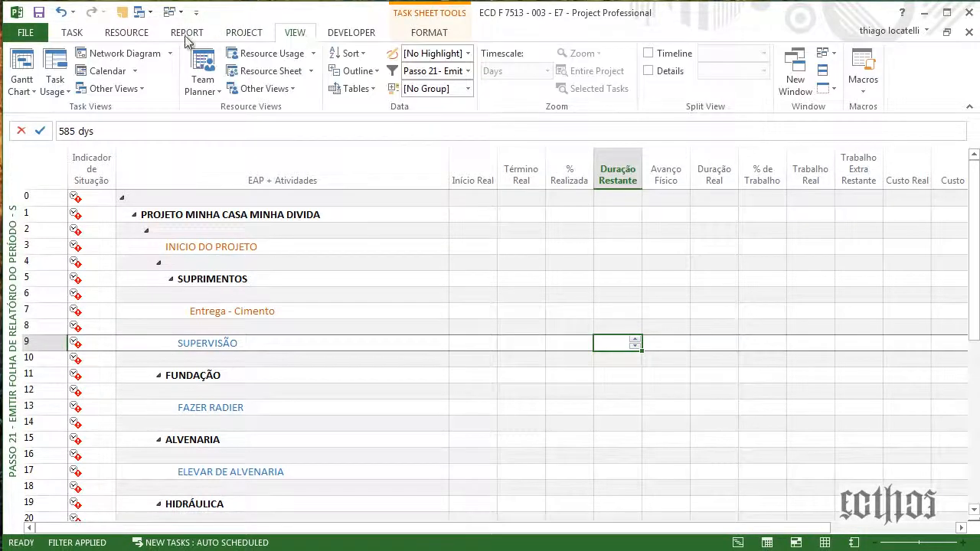
{"action": "left_click", "coordinate": [74, 33]}
{"action": "left_click", "coordinate": [259, 86]}
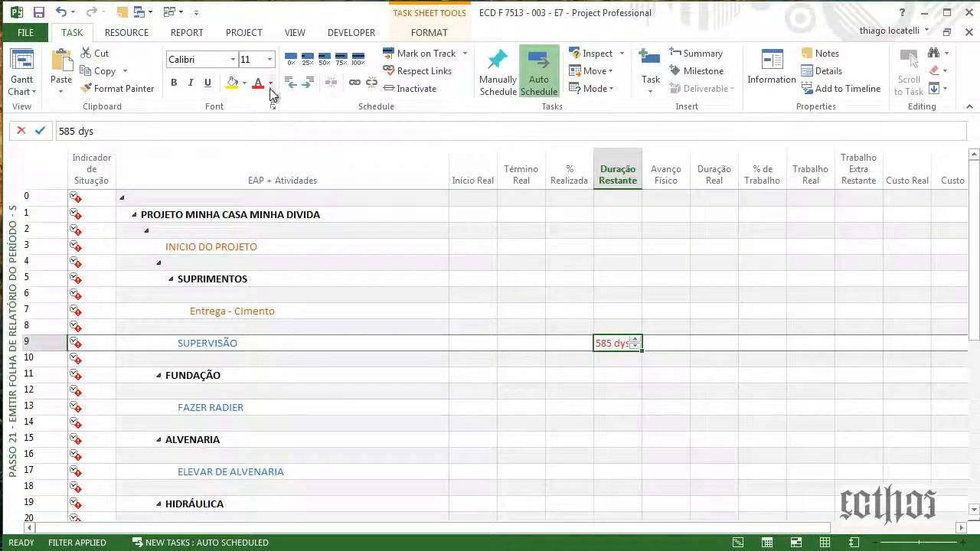
Return the font colour of SUPERVISÃO's Duração Restante cell to white
{"action": "left_click", "coordinate": [270, 82]}
{"action": "left_click", "coordinate": [263, 135]}
{"action": "left_click", "coordinate": [502, 277]}
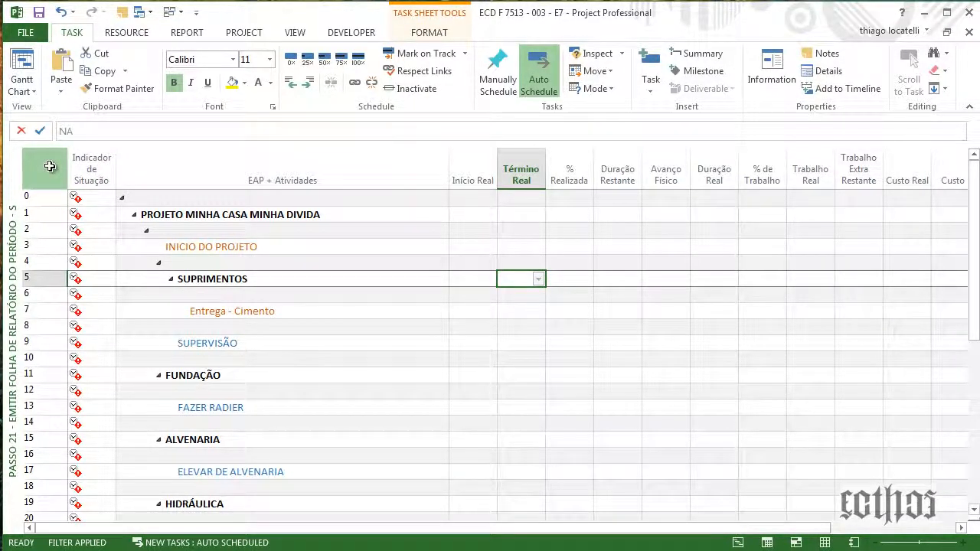
Set the text style of all items in the sheet to size 12 and narrow the ID column
{"action": "left_click", "coordinate": [179, 212]}
{"action": "left_click", "coordinate": [173, 196]}
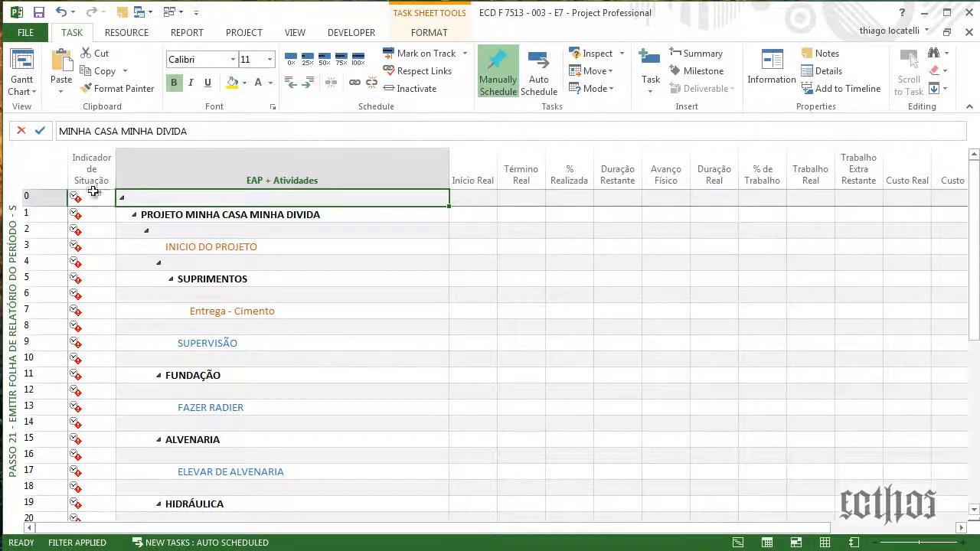
{"action": "left_click", "coordinate": [48, 173]}
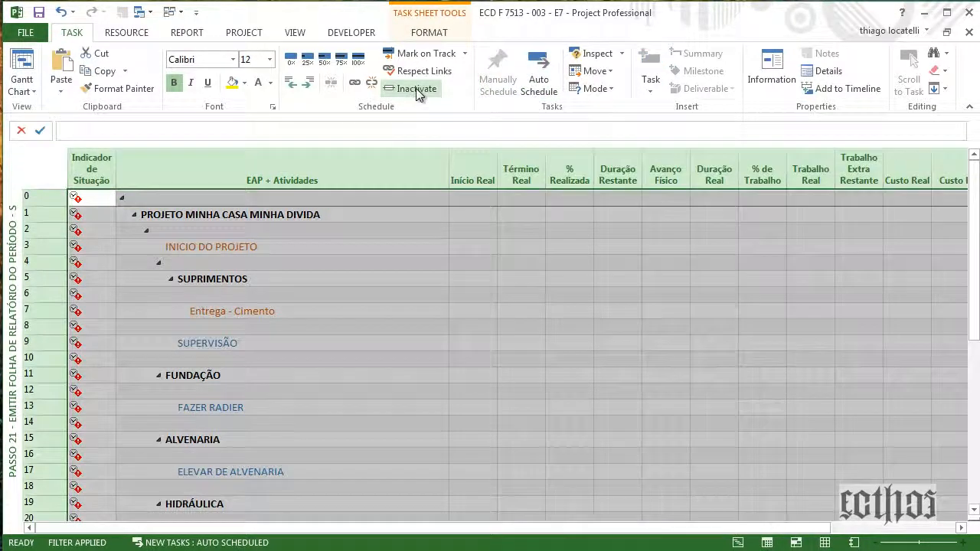
{"action": "left_click", "coordinate": [424, 34]}
{"action": "left_click", "coordinate": [23, 76]}
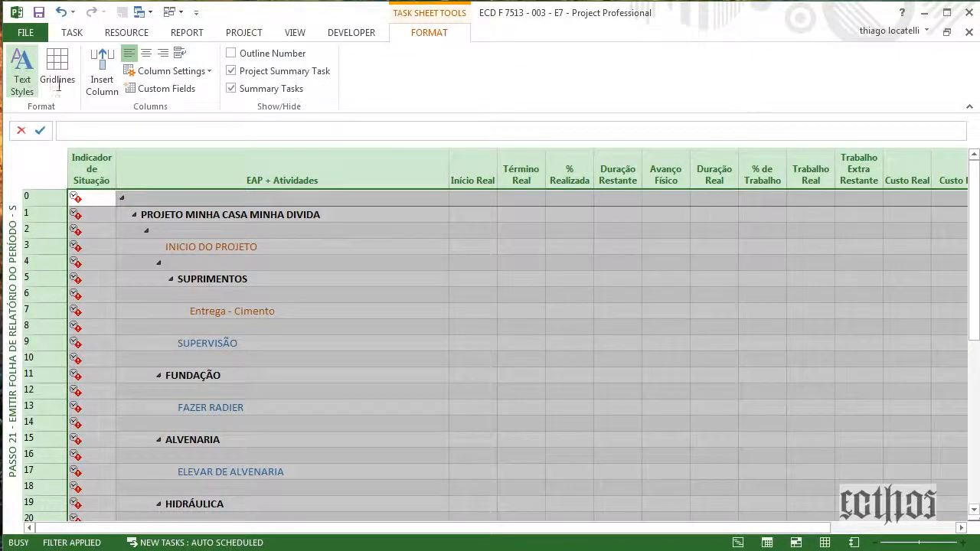
{"action": "left_click", "coordinate": [285, 129]}
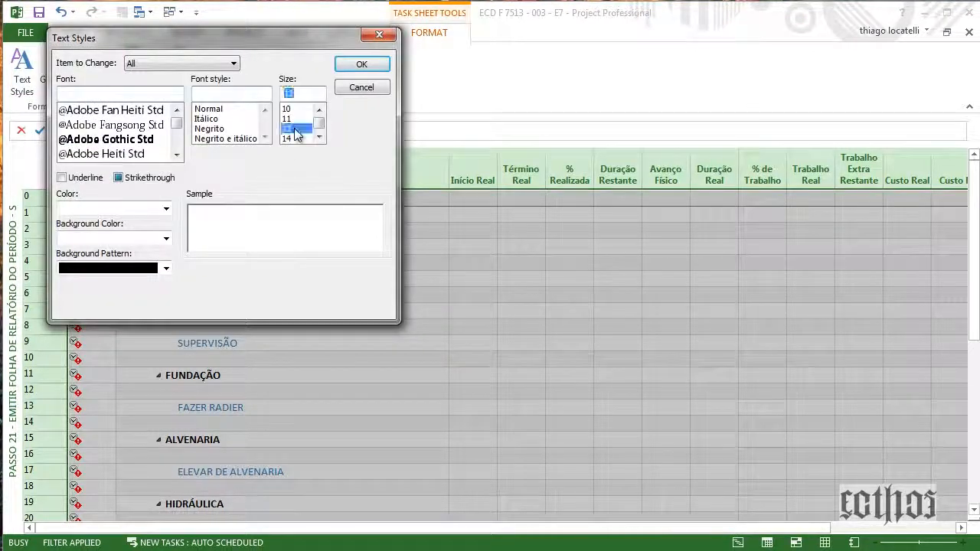
{"action": "left_click", "coordinate": [345, 71]}
{"action": "left_click", "coordinate": [464, 270]}
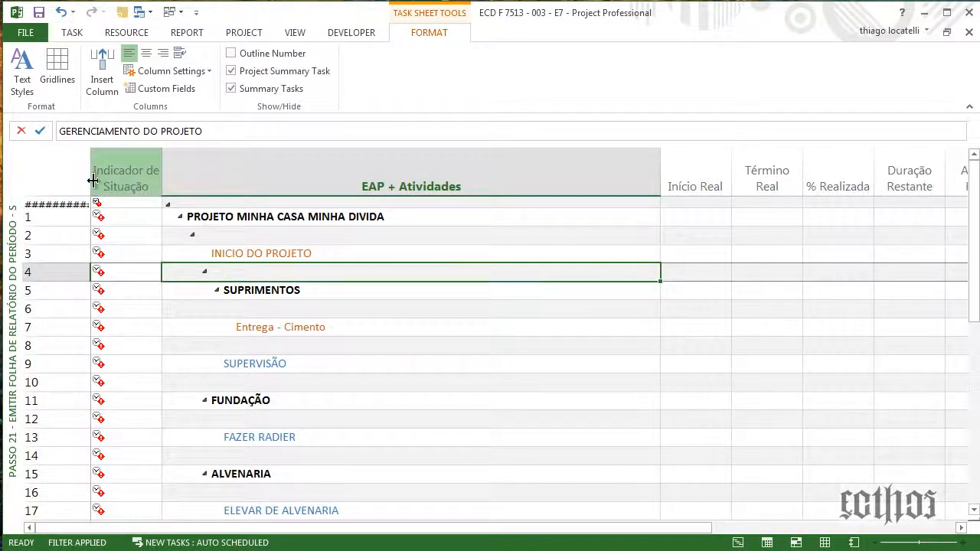
{"action": "left_click_drag", "start_coordinate": [93, 180], "coordinate": [57, 180]}
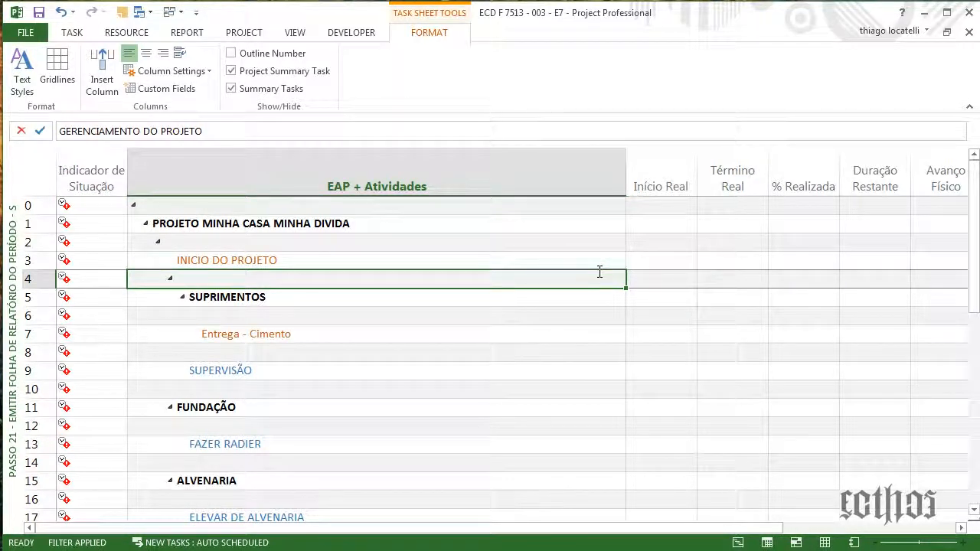
Open the definition of the task table Passo 21 - Emitir Folha de Relatório do Período - S for editing
{"action": "scroll", "coordinate": [347, 74], "scroll_direction": "up", "scroll_amount": 2}
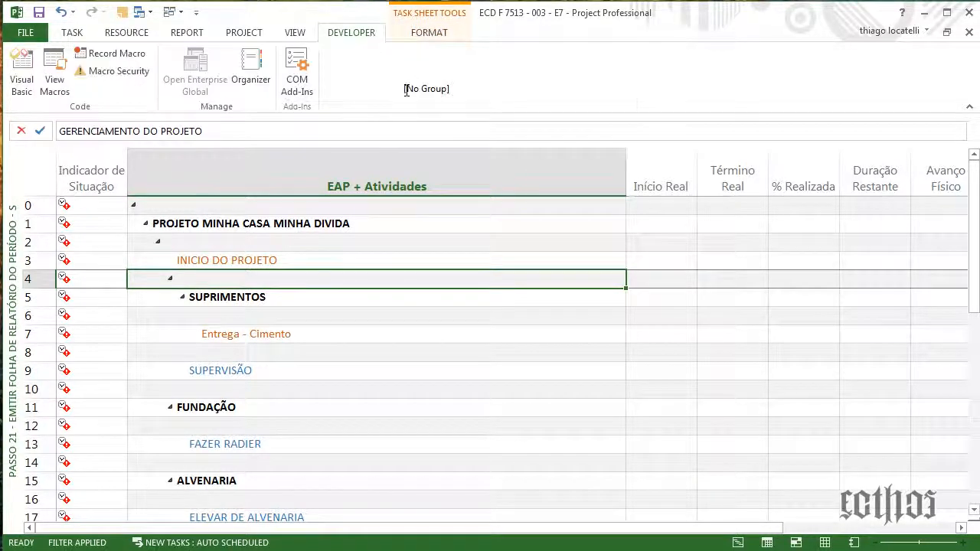
{"action": "left_click", "coordinate": [356, 88]}
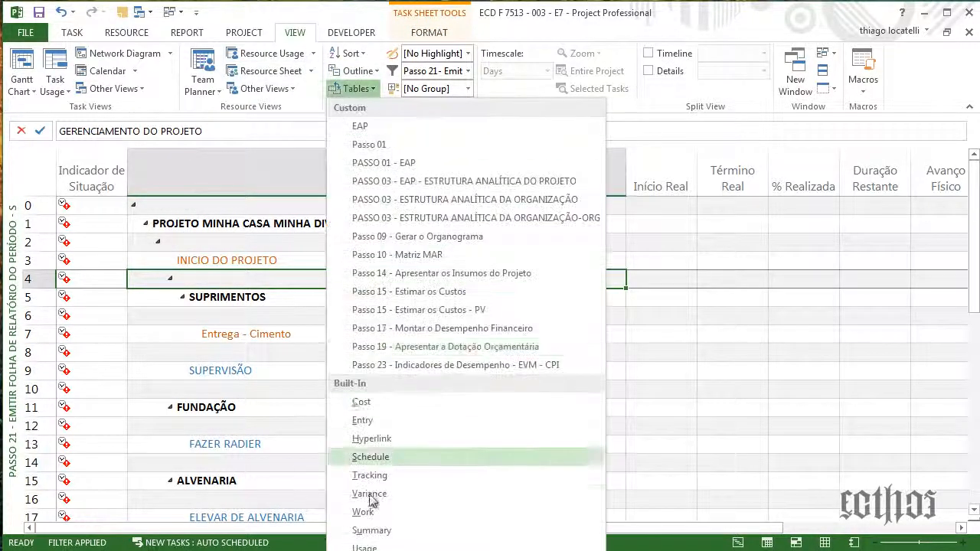
{"action": "left_click", "coordinate": [370, 549]}
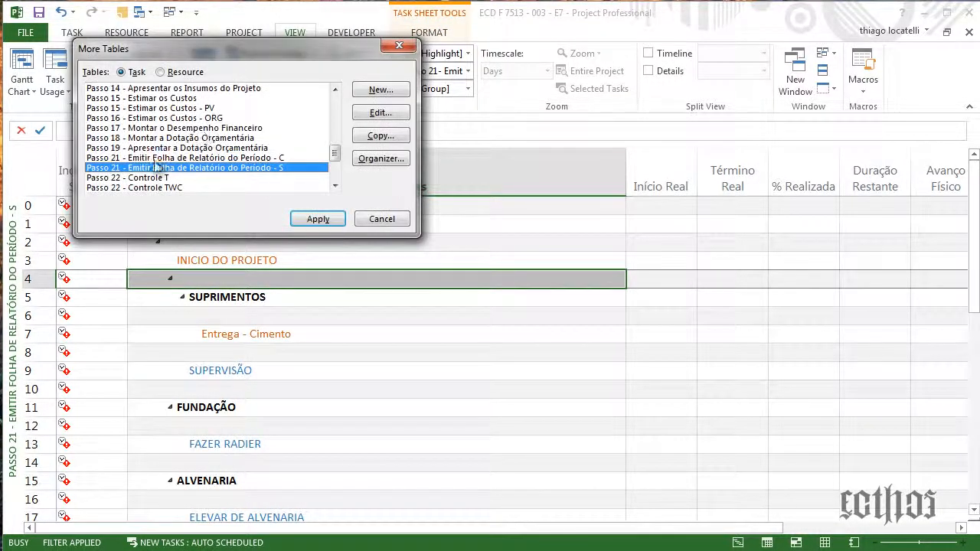
{"action": "left_click", "coordinate": [371, 115]}
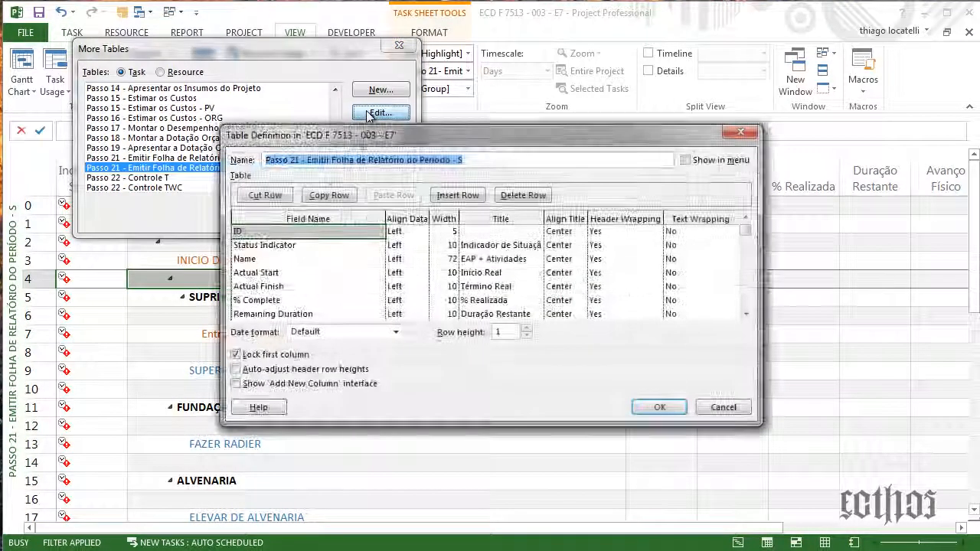
Review the table's field rows one by one, from Status Indicator through Actual Cost
{"action": "left_click", "coordinate": [279, 244]}
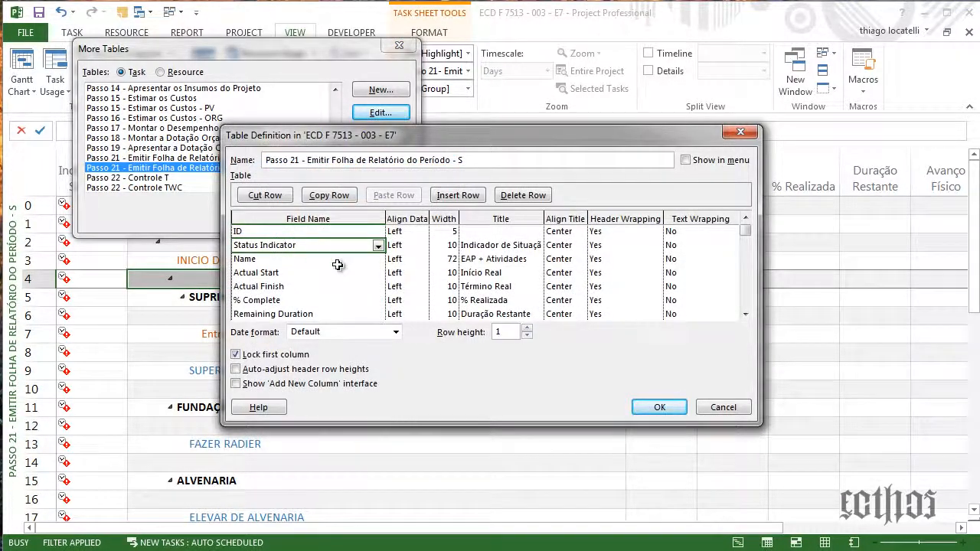
{"action": "key", "text": "Down"}
{"action": "key", "text": "Down"}
{"action": "key", "text": "Down"}
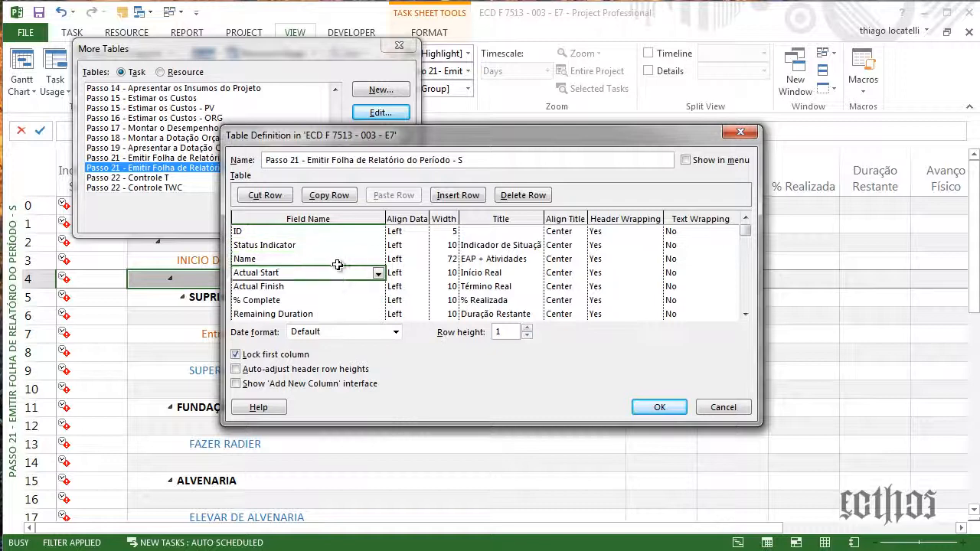
{"action": "key", "text": "Down"}
{"action": "key", "text": "Down"}
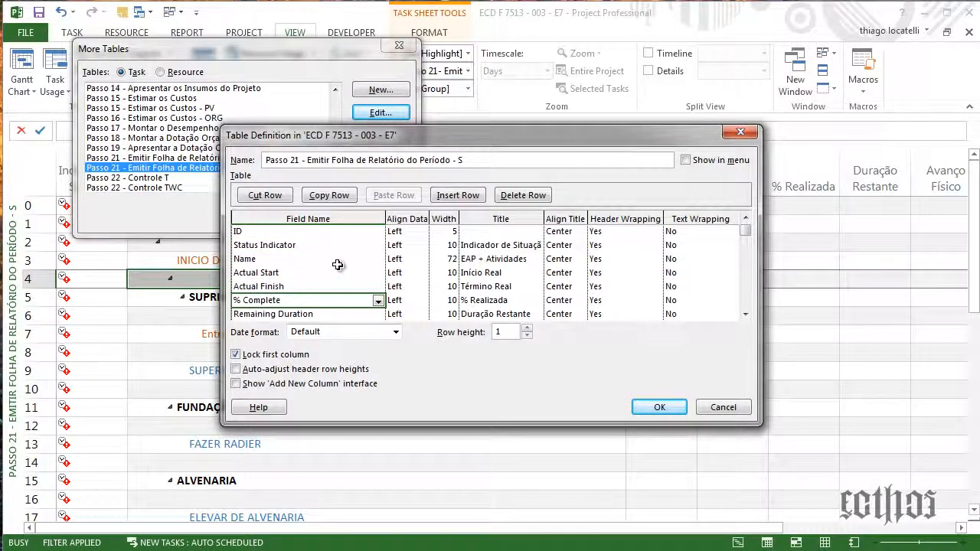
{"action": "key", "text": "Down"}
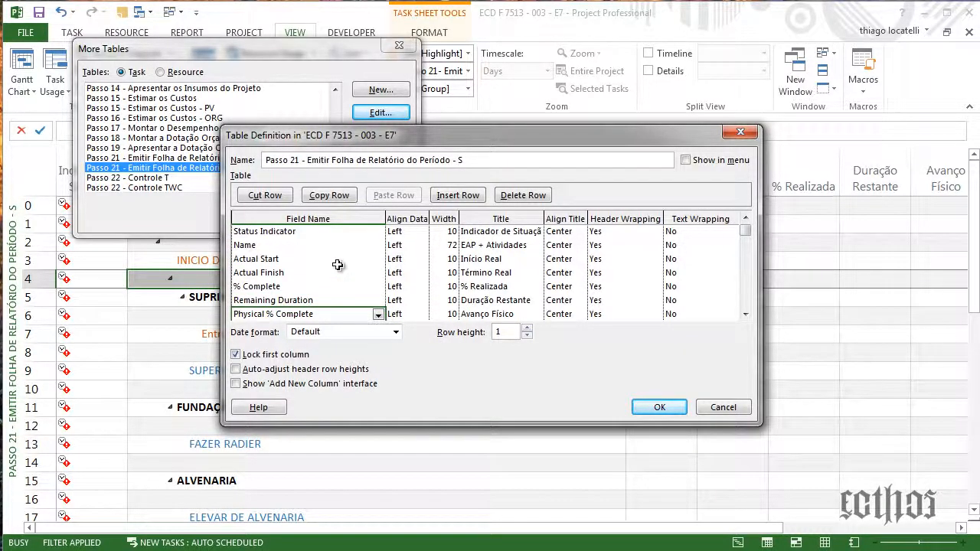
{"action": "key", "text": "Down"}
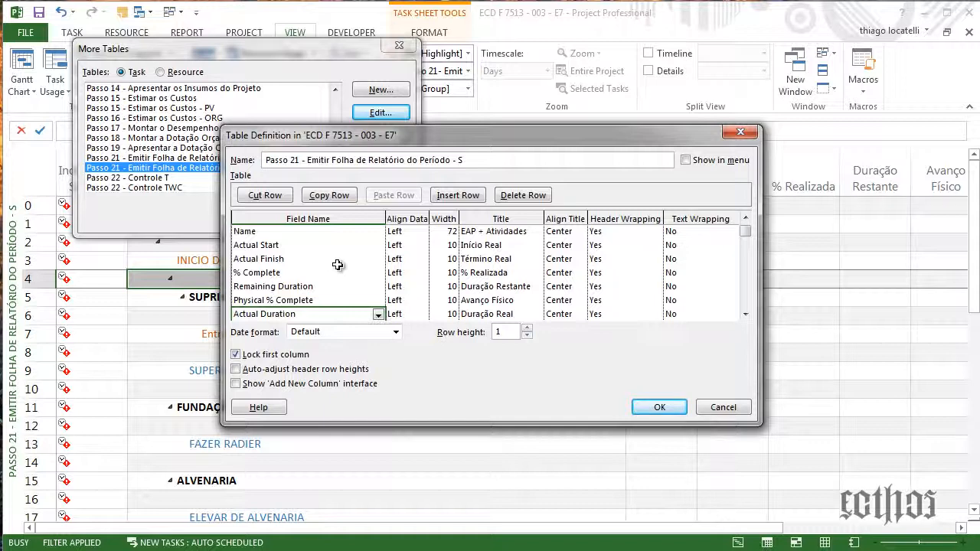
{"action": "key", "text": "Down"}
{"action": "key", "text": "Down"}
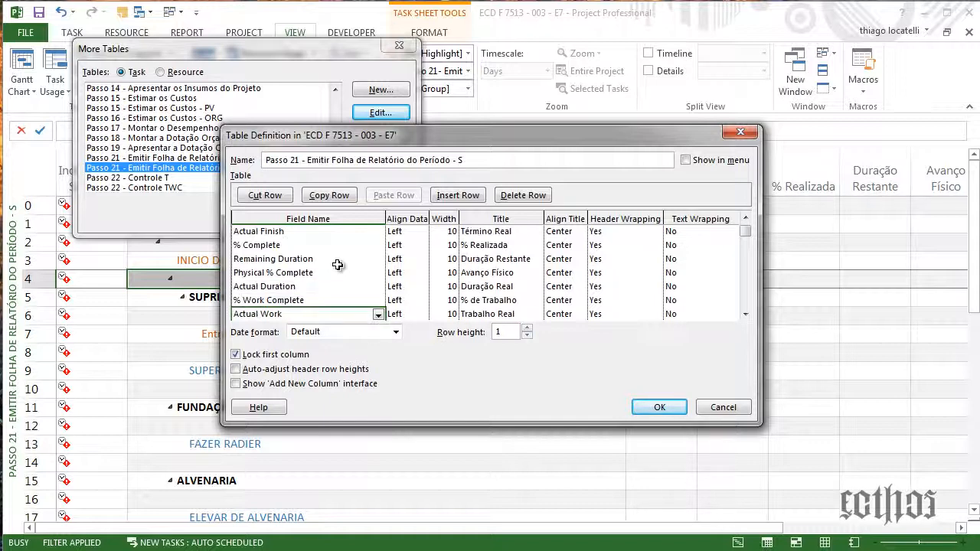
{"action": "key", "text": "Down"}
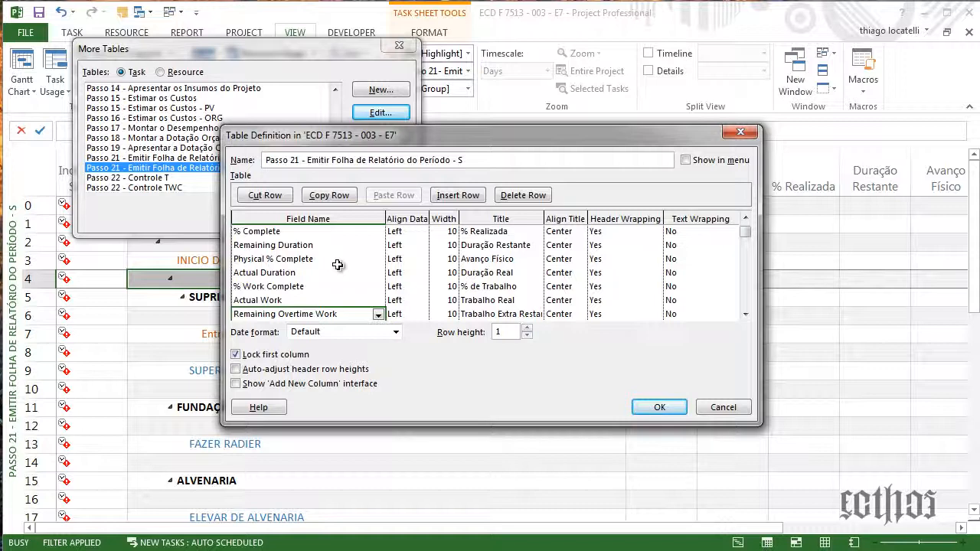
{"action": "key", "text": "Down"}
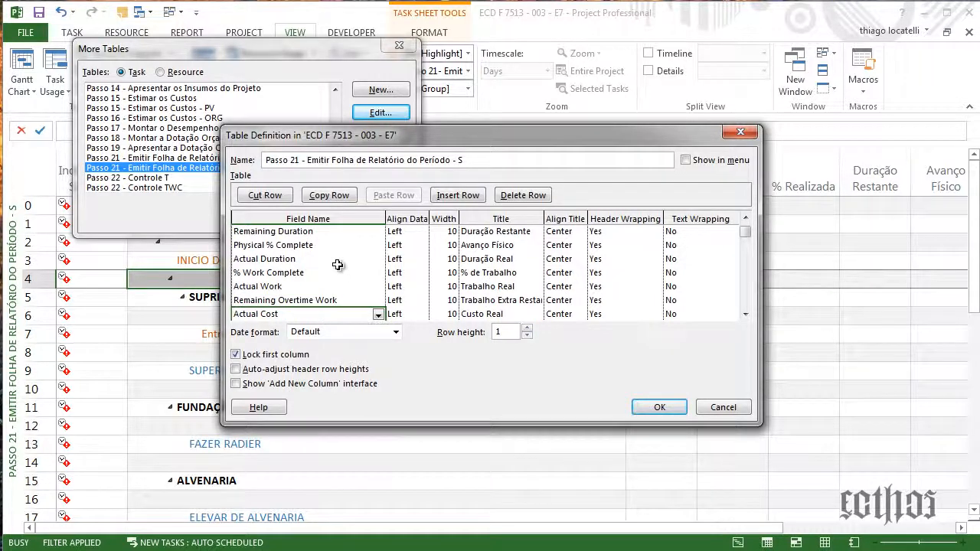
Replace the Remaining Overtime Work field with Remaining Work and the Actual Cost field with Overtime Work
{"action": "key", "text": "Up"}
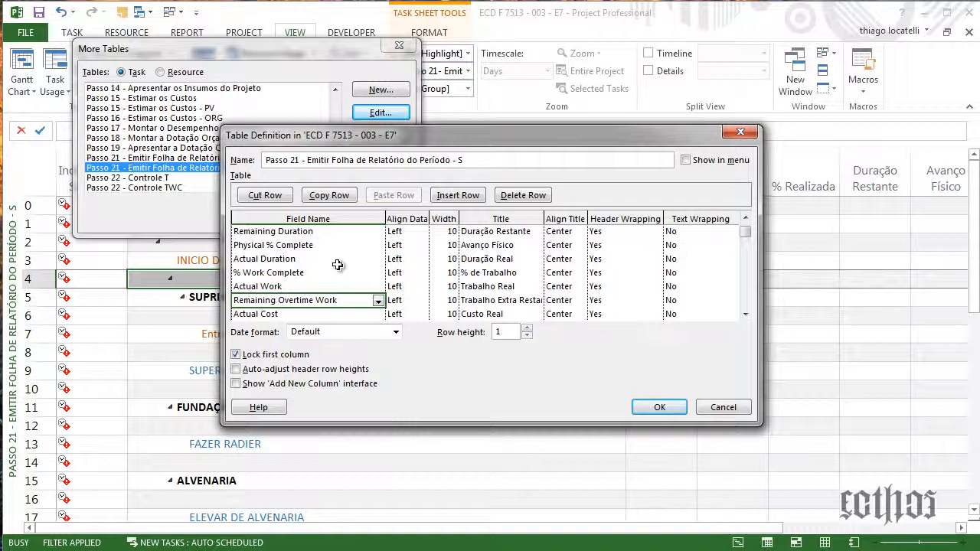
{"action": "type", "text": "Remaining Cost"}
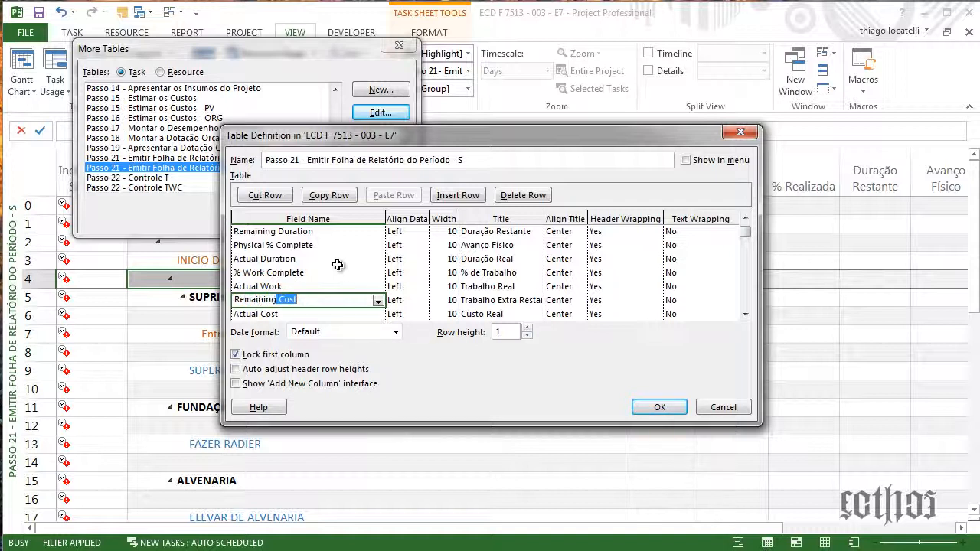
{"action": "key", "text": "Return"}
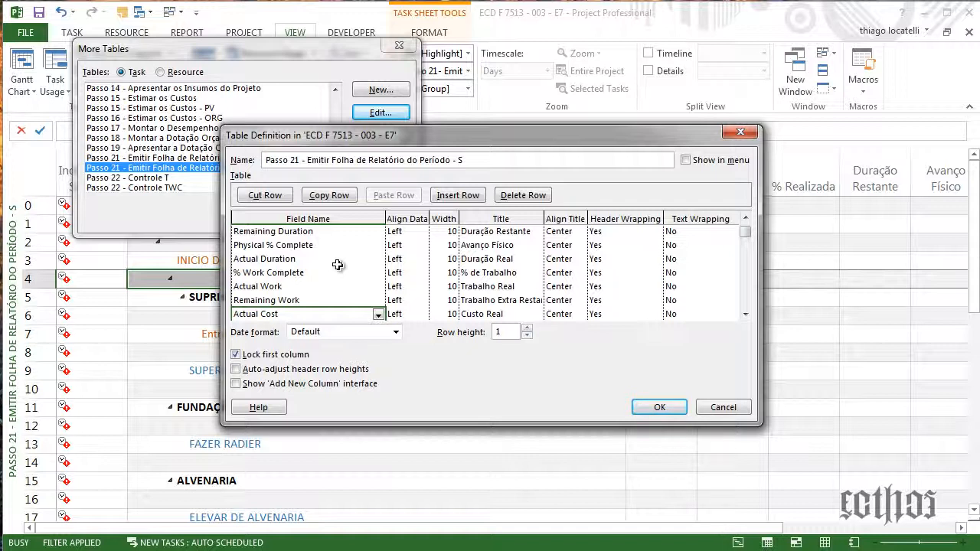
{"action": "type", "text": "Overtime Work"}
{"action": "key", "text": "Return"}
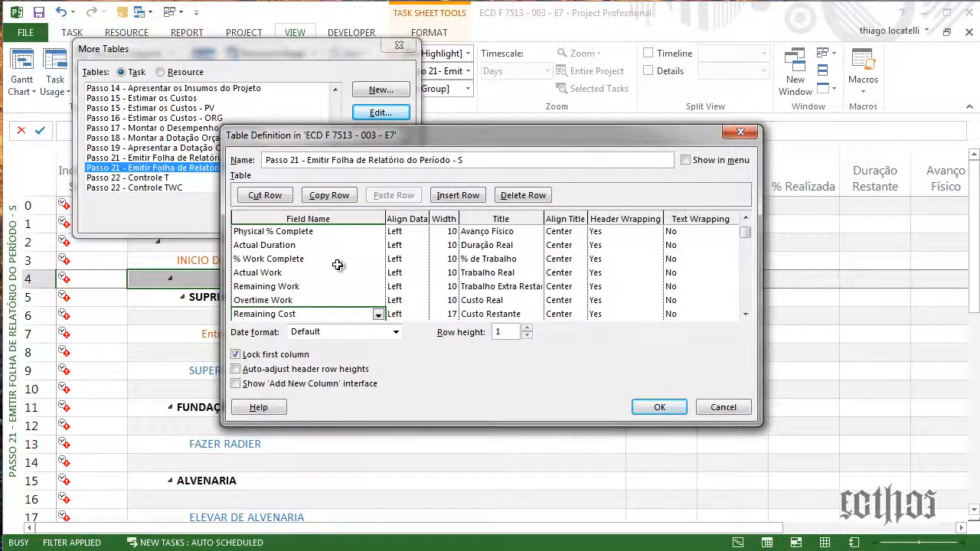
Replace the Actual Overtime Cost field in the row titled Custo Extra Real with Remaining Overtime Work
{"action": "key", "text": "Return"}
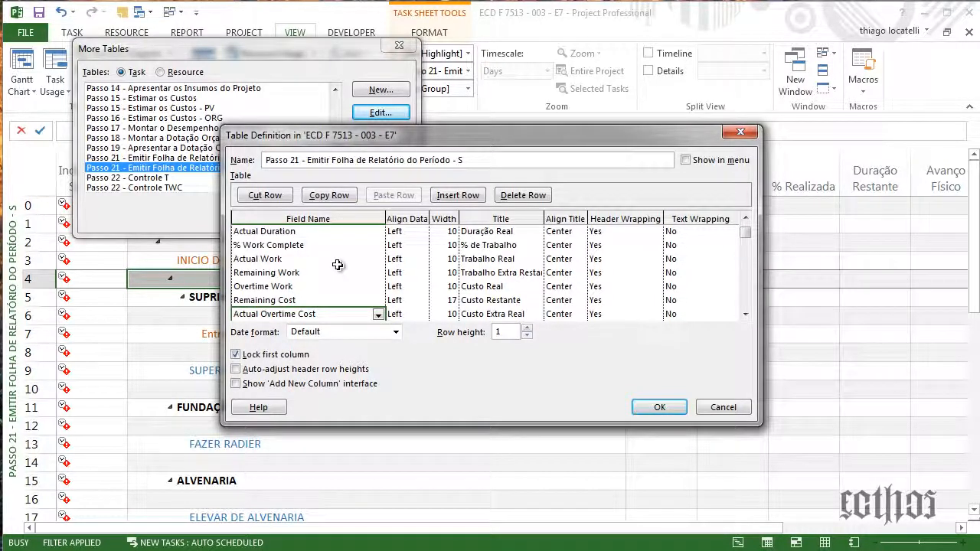
{"action": "key", "text": "Up"}
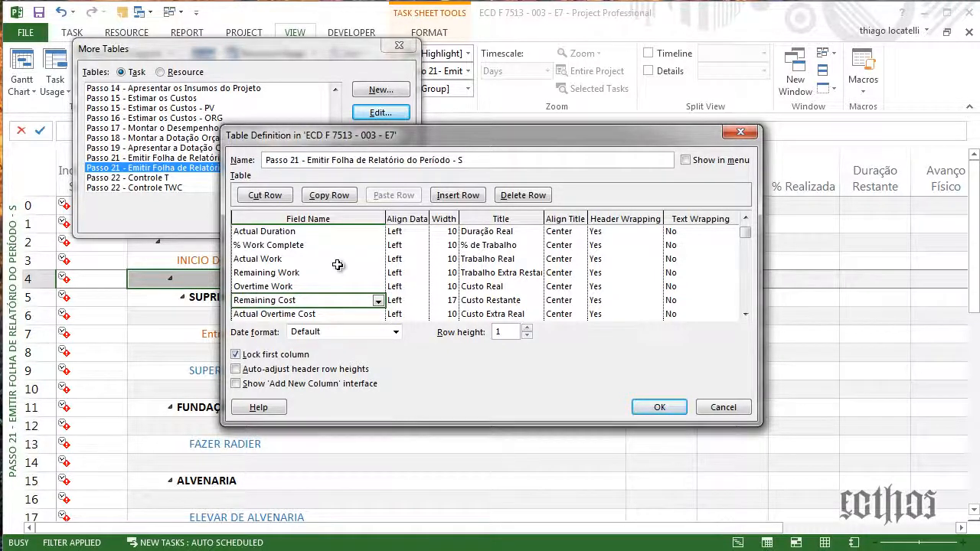
{"action": "key", "text": "Down"}
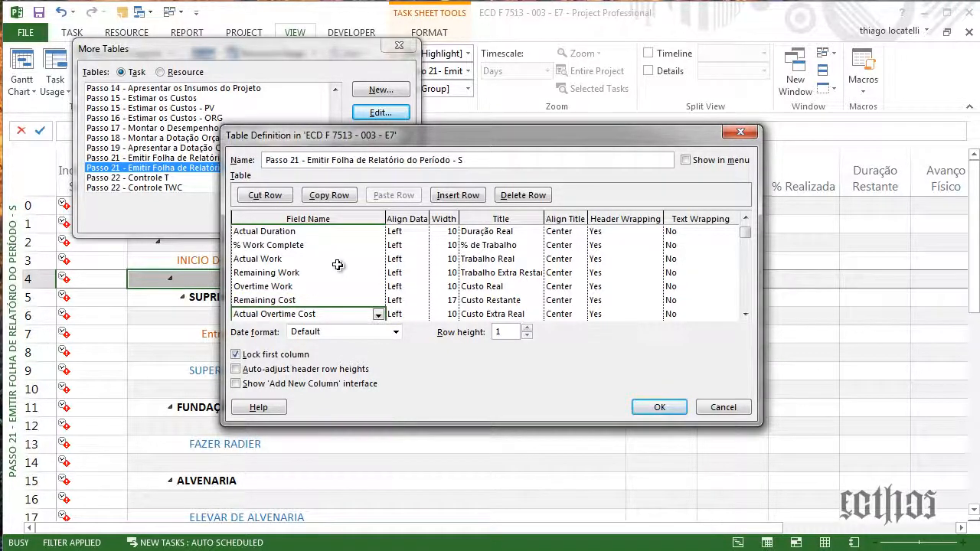
{"action": "type", "text": "Rema"}
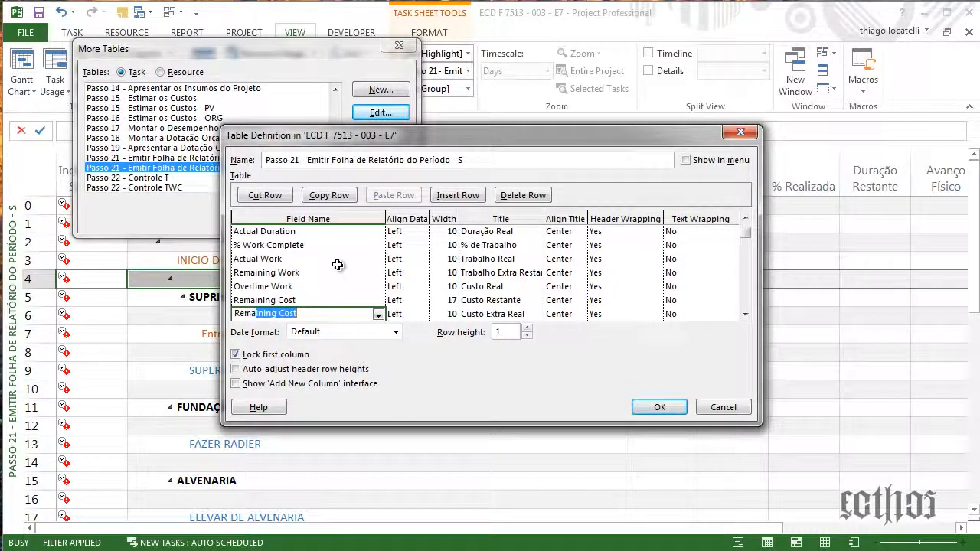
{"action": "type", "text": "ining Overt"}
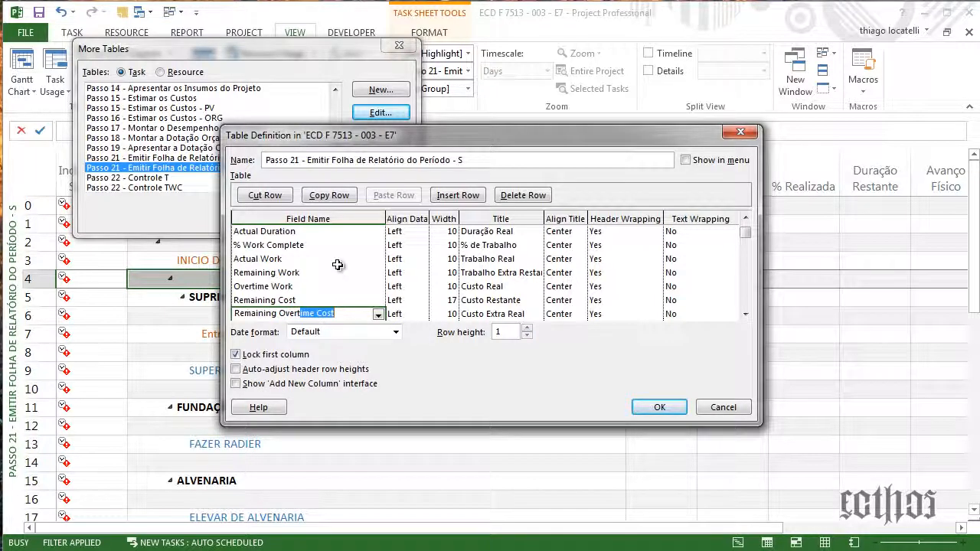
{"action": "type", "text": "ime W"}
{"action": "key", "text": "Return"}
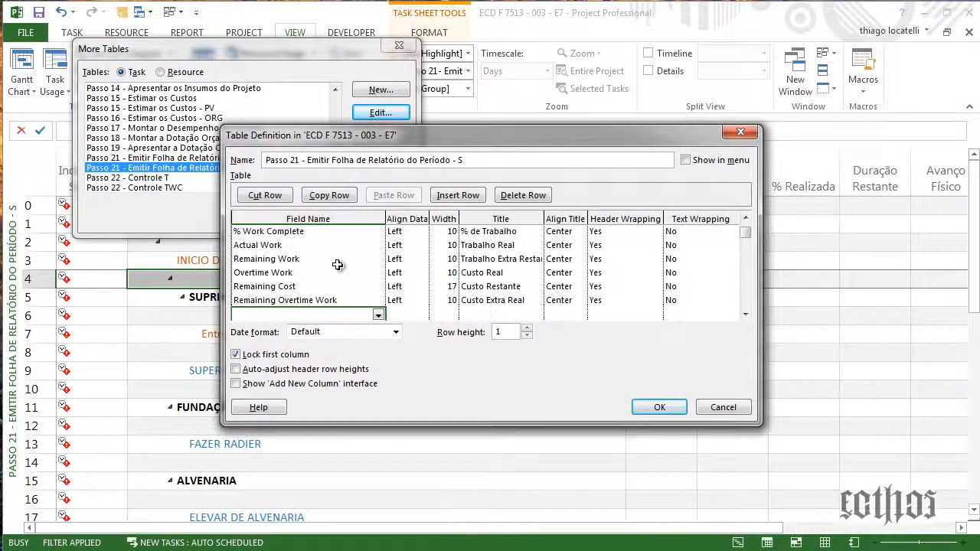
Delete the Remaining Cost row from the table definition
{"action": "scroll", "coordinate": [337, 265], "scroll_direction": "down", "scroll_amount": 3}
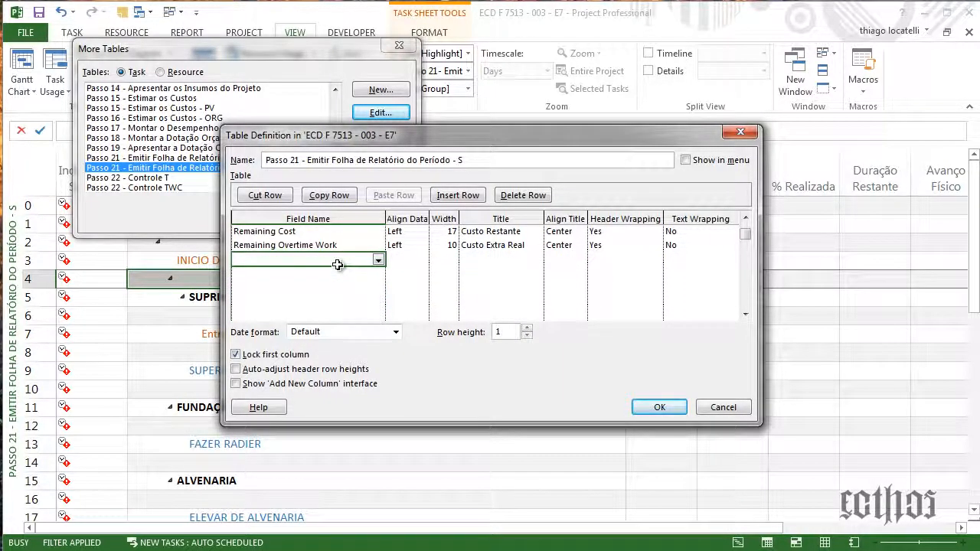
{"action": "key", "text": "Up"}
{"action": "key", "text": "Up"}
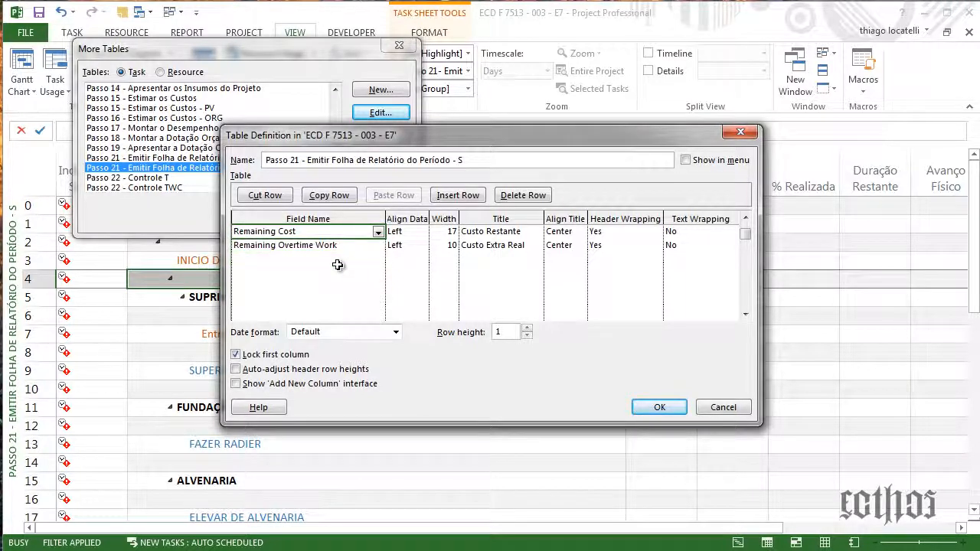
{"action": "key", "text": "Up"}
{"action": "key", "text": "Up"}
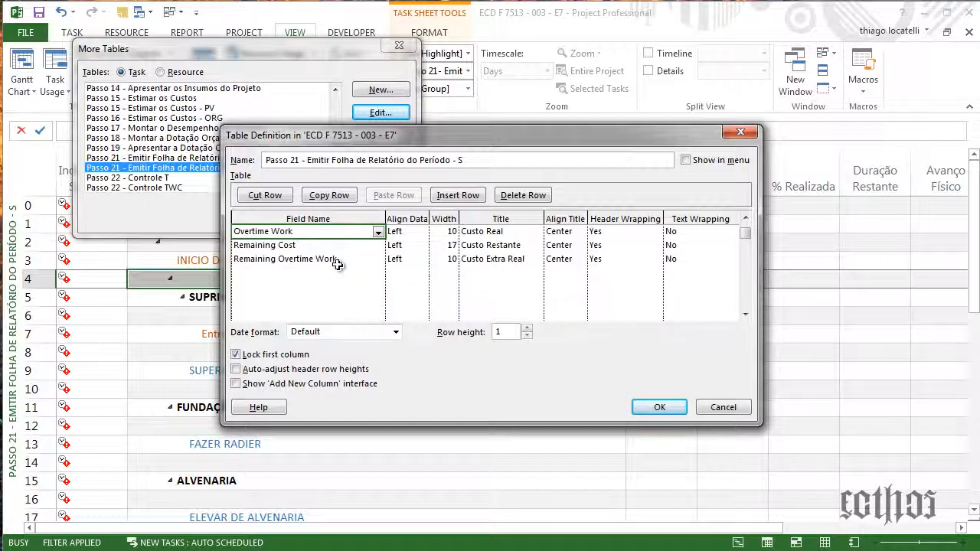
{"action": "key", "text": "Down"}
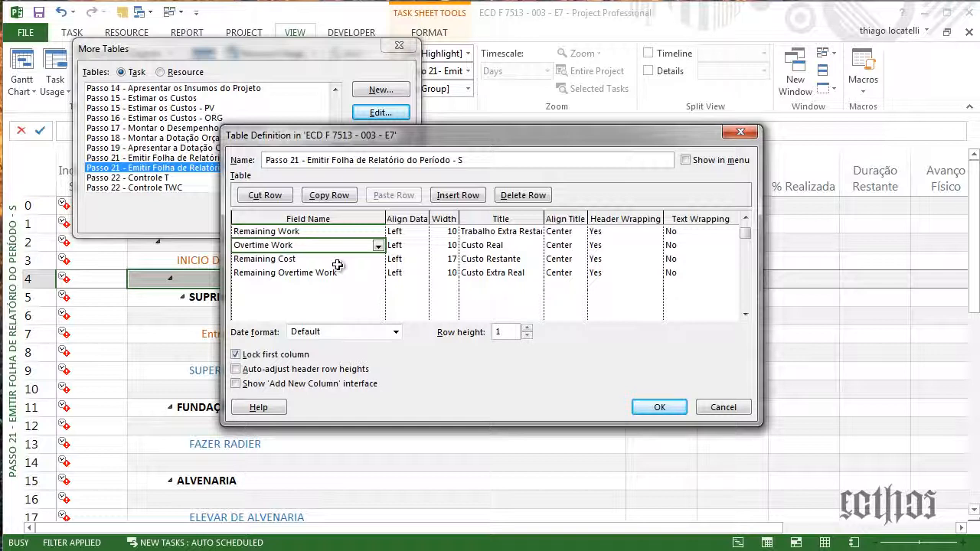
{"action": "key", "text": "Down"}
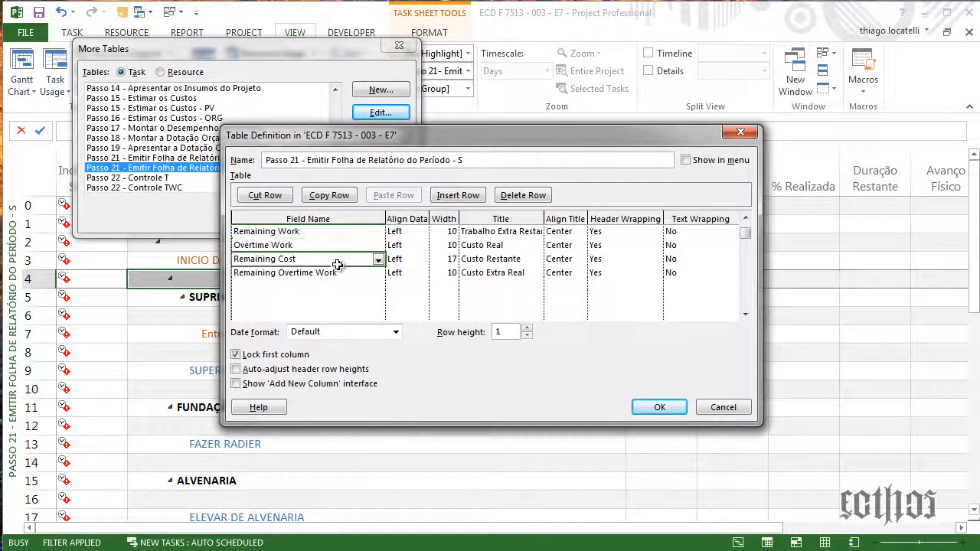
{"action": "key", "text": "Delete"}
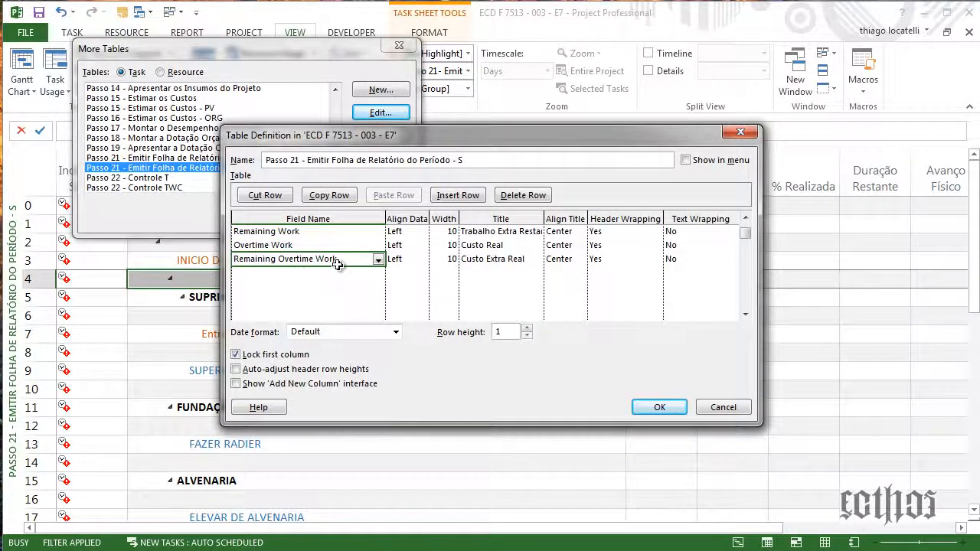
{"action": "key", "text": "Down"}
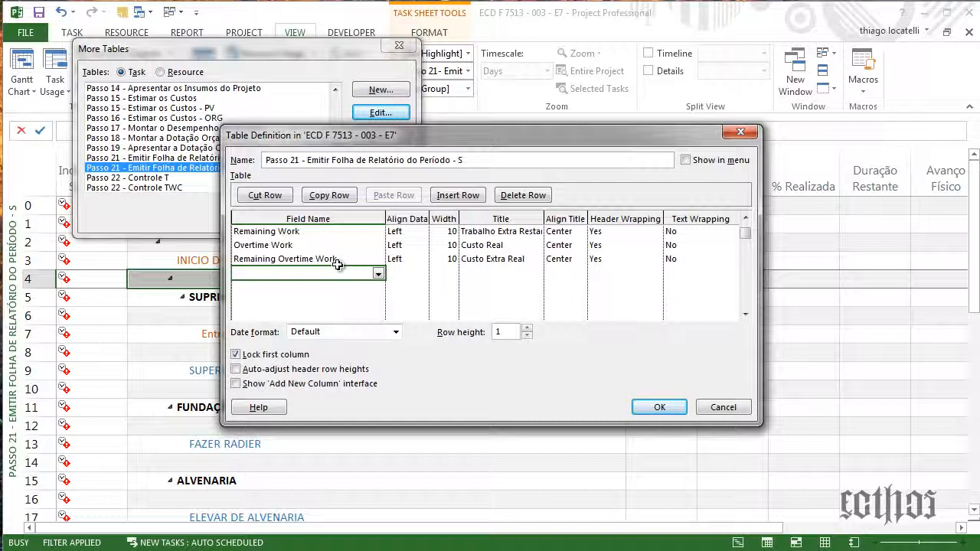
Add Actual Cost and Remaining Cost as new field rows below Remaining Overtime Work in the table definition
{"action": "type", "text": "Ac"}
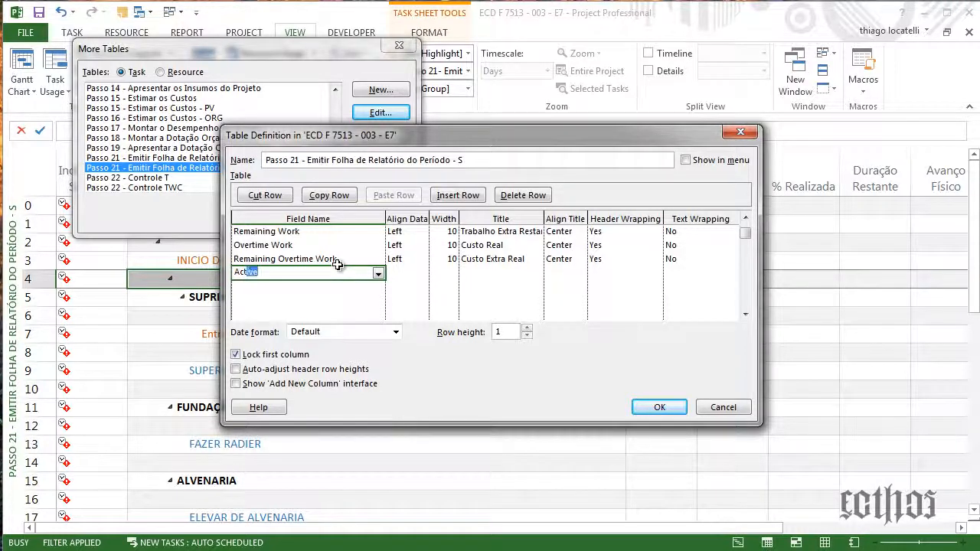
{"action": "type", "text": "tual"}
{"action": "key", "text": "Return"}
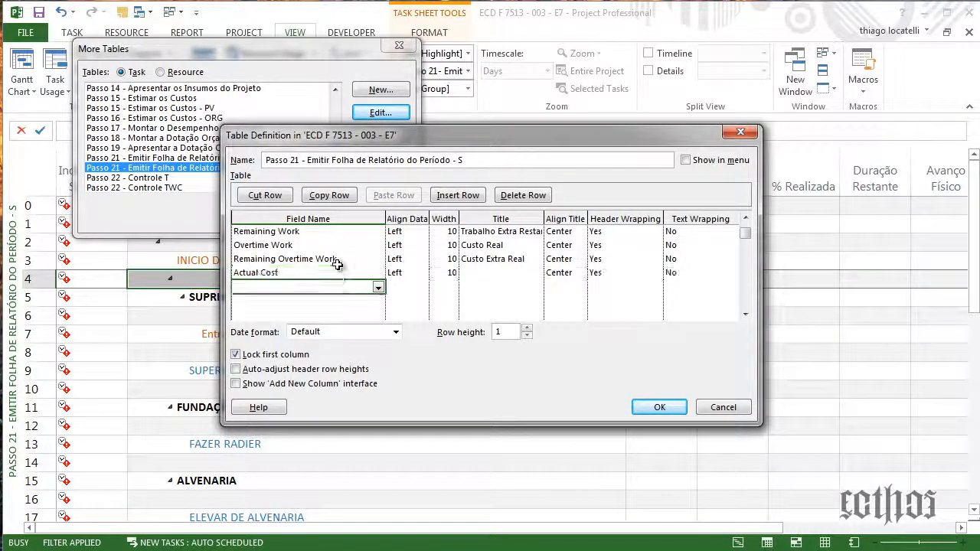
{"action": "type", "text": "RemE"}
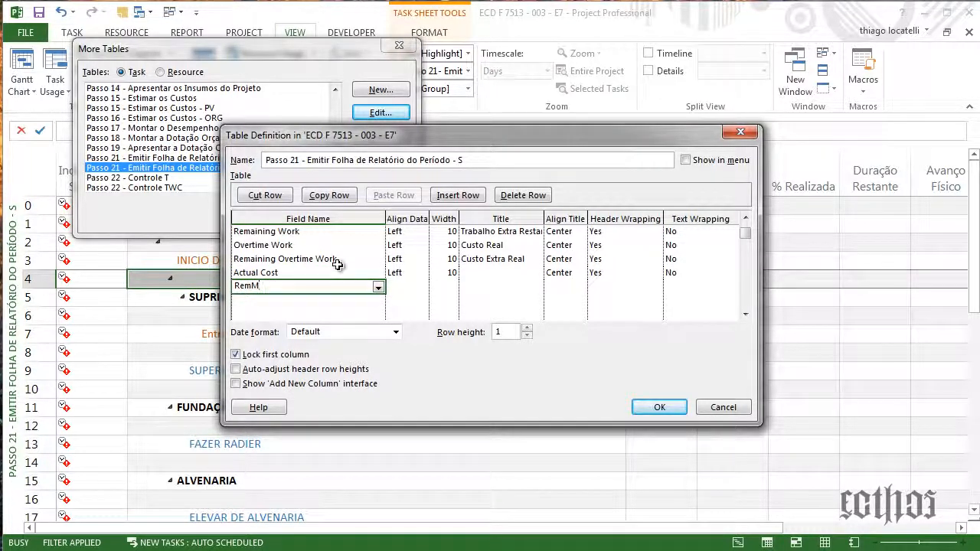
{"action": "key", "text": "BackSpace"}
{"action": "type", "text": "aining Cost"}
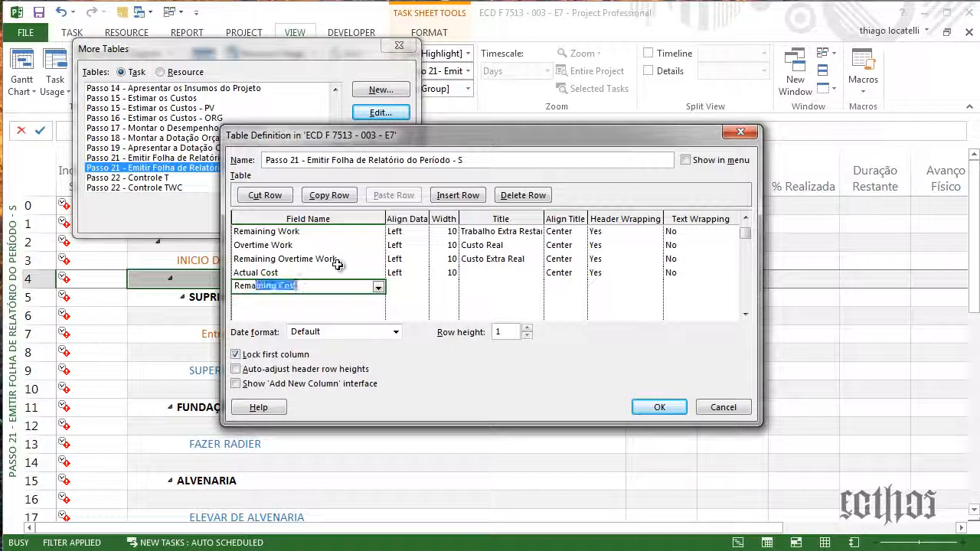
{"action": "key", "text": "Return"}
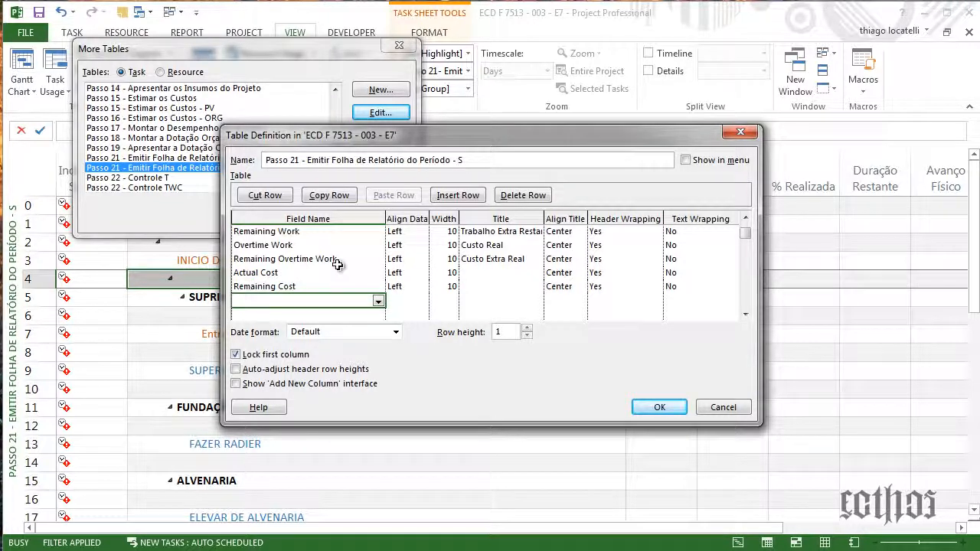
Add an Actual Overtime Cost field row below Remaining Cost in the table definition
{"action": "type", "text": "Actu"}
{"action": "key", "text": "BackSpace"}
{"action": "key", "text": "BackSpace"}
{"action": "type", "text": "ctual Overtime Cost"}
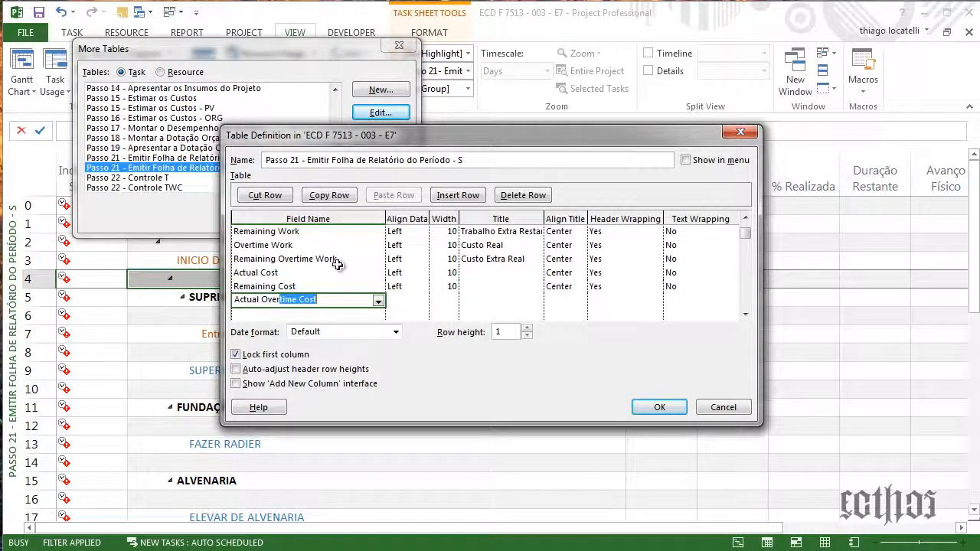
{"action": "key", "text": "Return"}
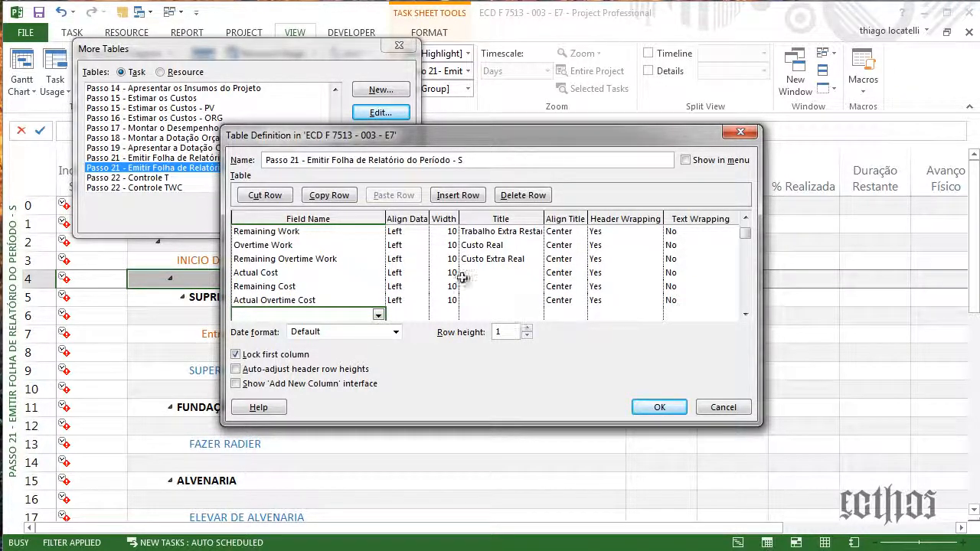
Accept the edited definition with the new rows' titles left blank and apply the Passo 21 table ending in S to the sheet
{"action": "left_click", "coordinate": [295, 273]}
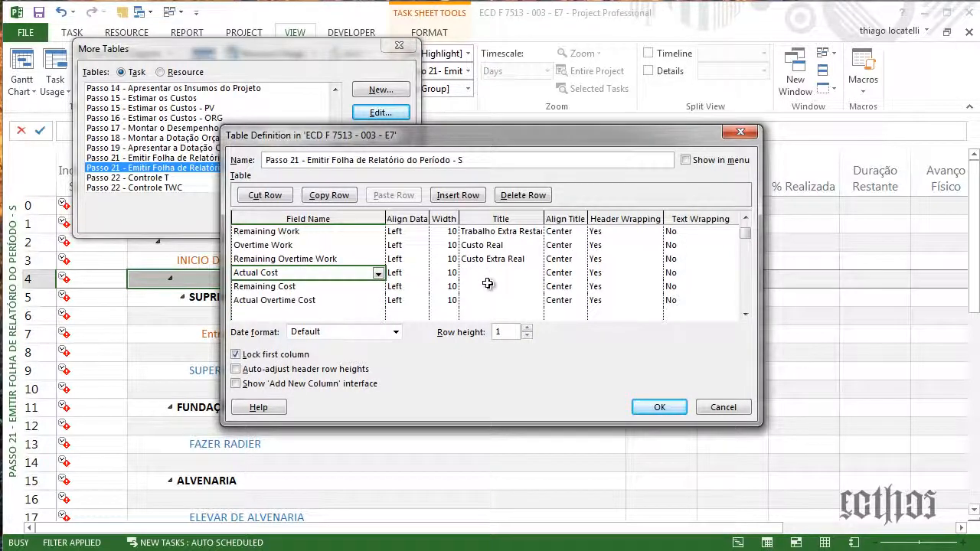
{"action": "left_click", "coordinate": [487, 285]}
{"action": "left_click", "coordinate": [481, 301]}
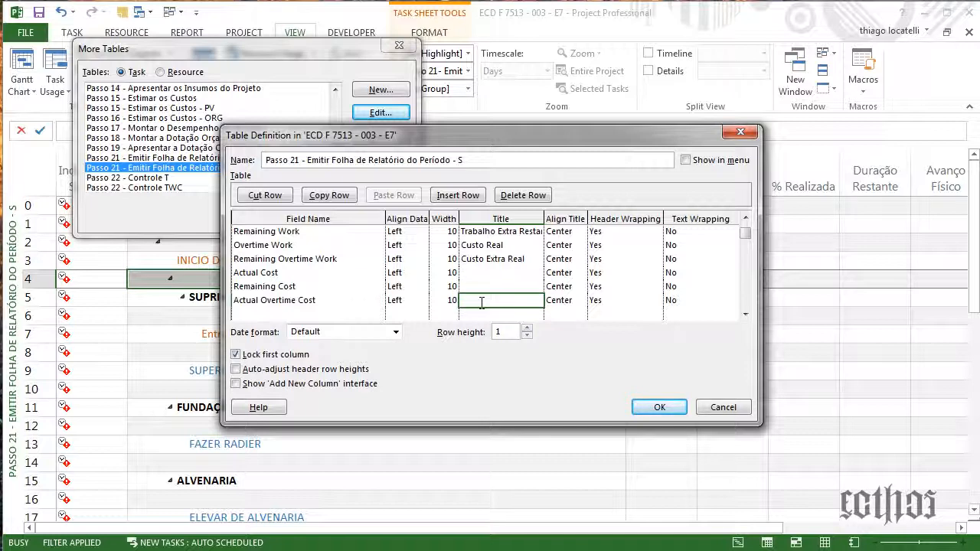
{"action": "left_click", "coordinate": [661, 408]}
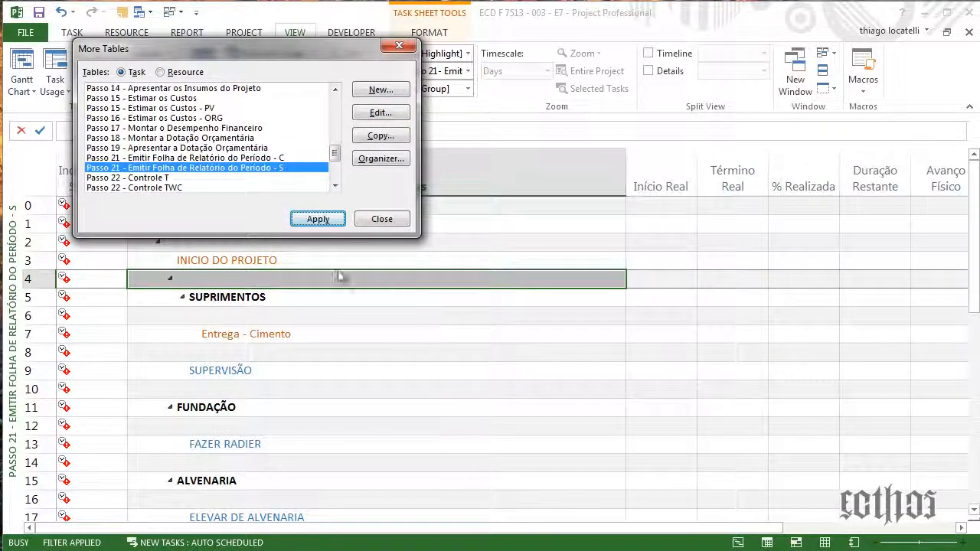
{"action": "left_click", "coordinate": [322, 223]}
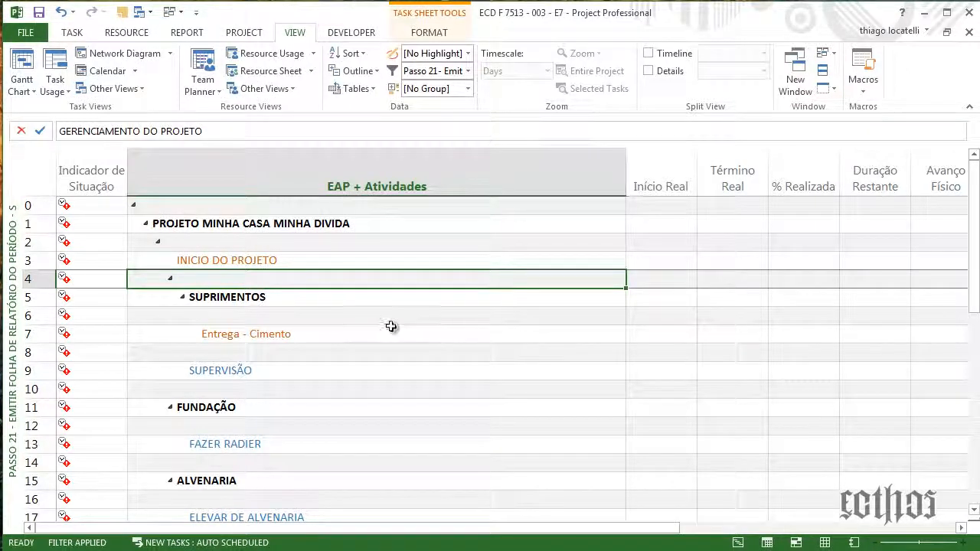
Examine the sheet's columns from Indicador de Situação through Actual Overtime Cost, comparing the work and overtime columns with their titles
{"action": "left_click", "coordinate": [854, 527]}
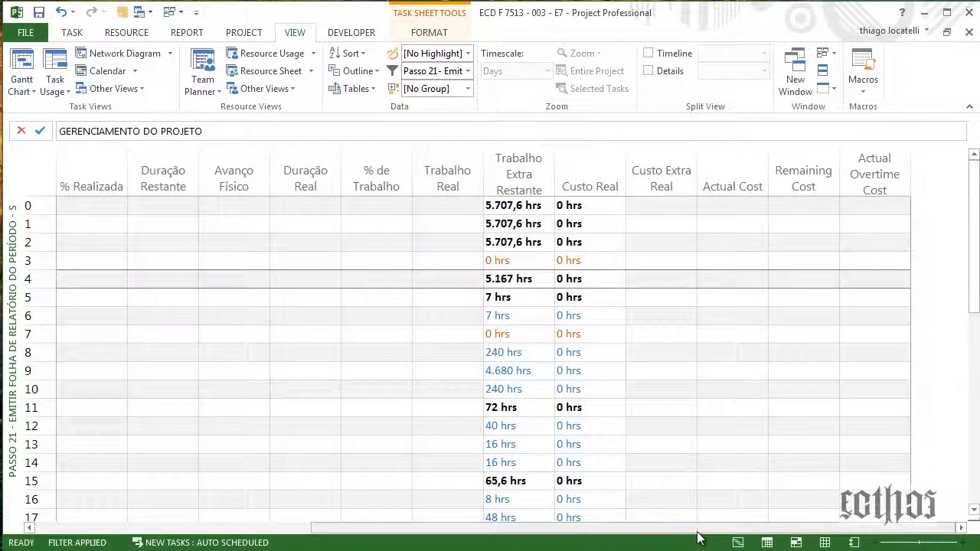
{"action": "left_click_drag", "start_coordinate": [697, 529], "coordinate": [675, 530]}
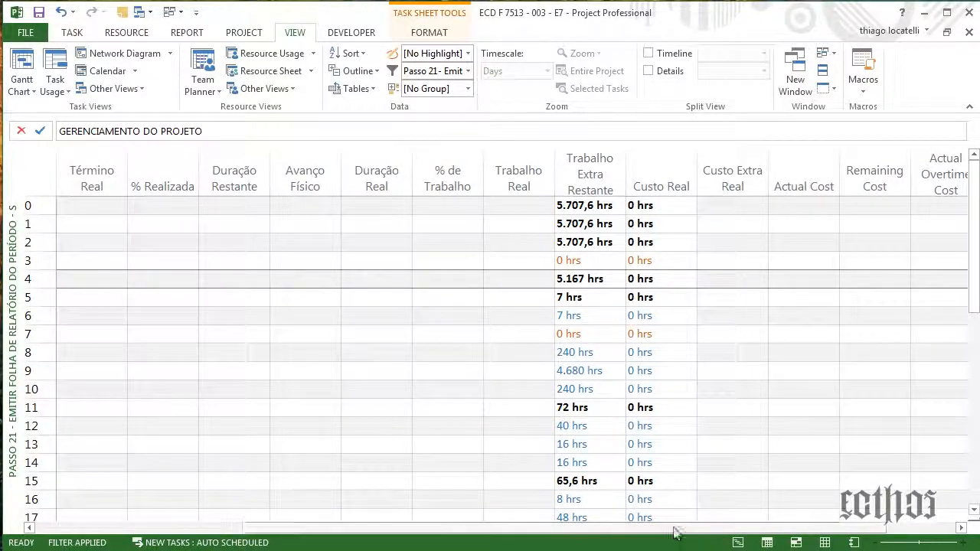
{"action": "left_click_drag", "start_coordinate": [591, 206], "coordinate": [643, 297]}
{"action": "left_click", "coordinate": [448, 297]}
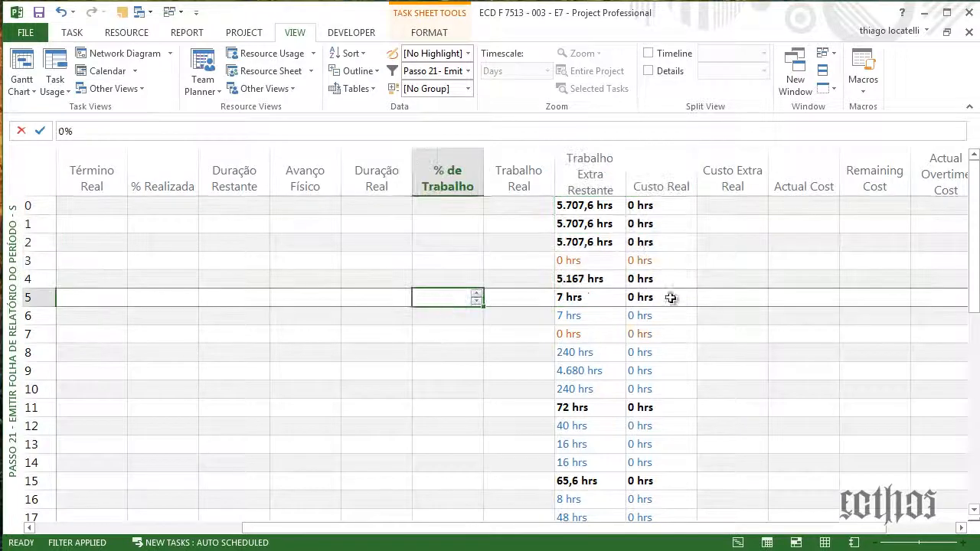
{"action": "left_click_drag", "start_coordinate": [648, 531], "coordinate": [547, 527]}
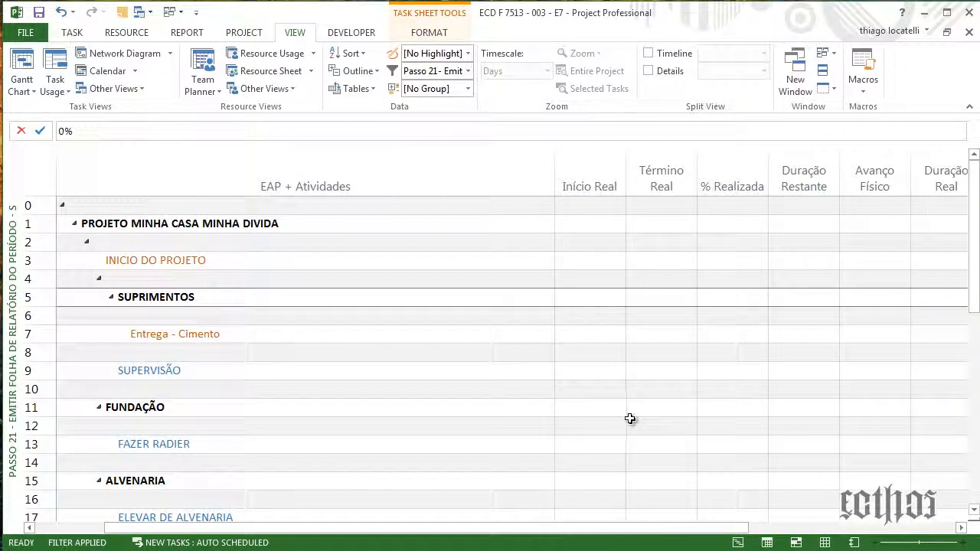
{"action": "left_click_drag", "start_coordinate": [654, 532], "coordinate": [724, 530]}
{"action": "left_click", "coordinate": [664, 260]}
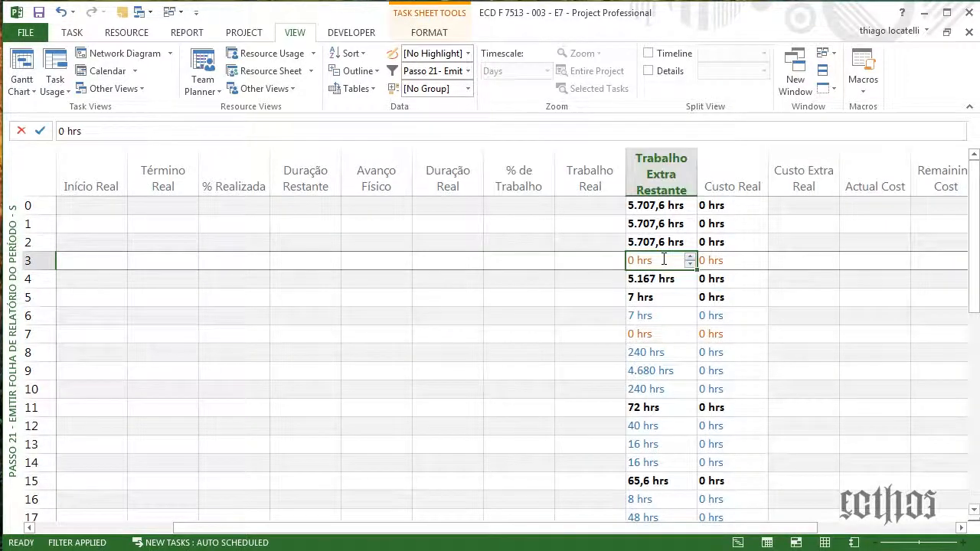
{"action": "left_click_drag", "start_coordinate": [582, 181], "coordinate": [657, 205]}
{"action": "left_click_drag", "start_coordinate": [635, 534], "coordinate": [494, 534]}
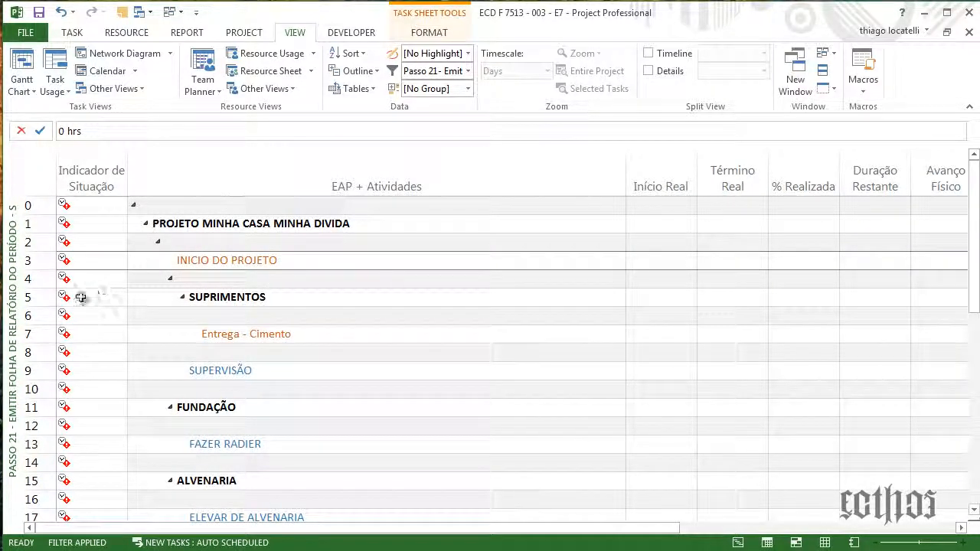
Switch to the view Passo 21 - Emitir Folha de Relatório do Período - C, choosing Thu 31/10/13 as the Meta
{"action": "right_click", "coordinate": [22, 306]}
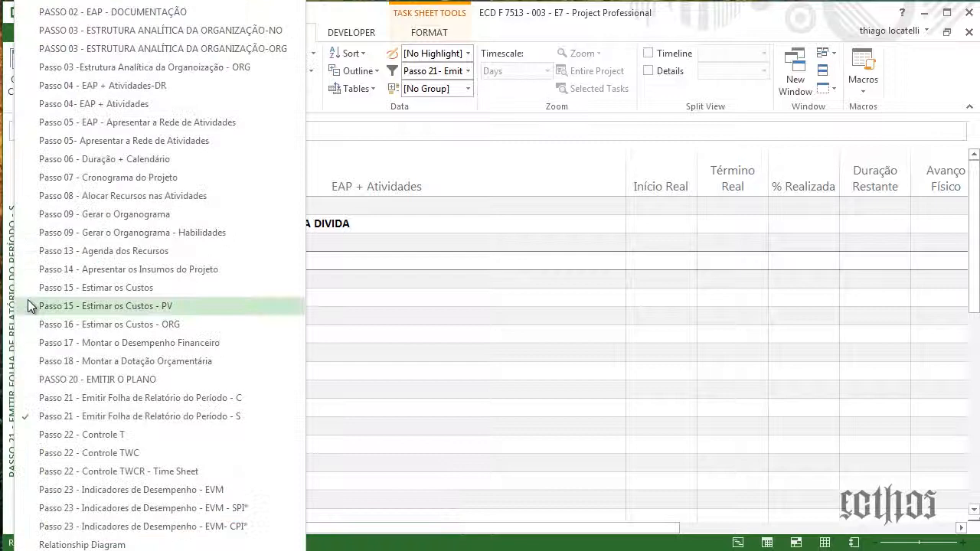
{"action": "left_click", "coordinate": [134, 406]}
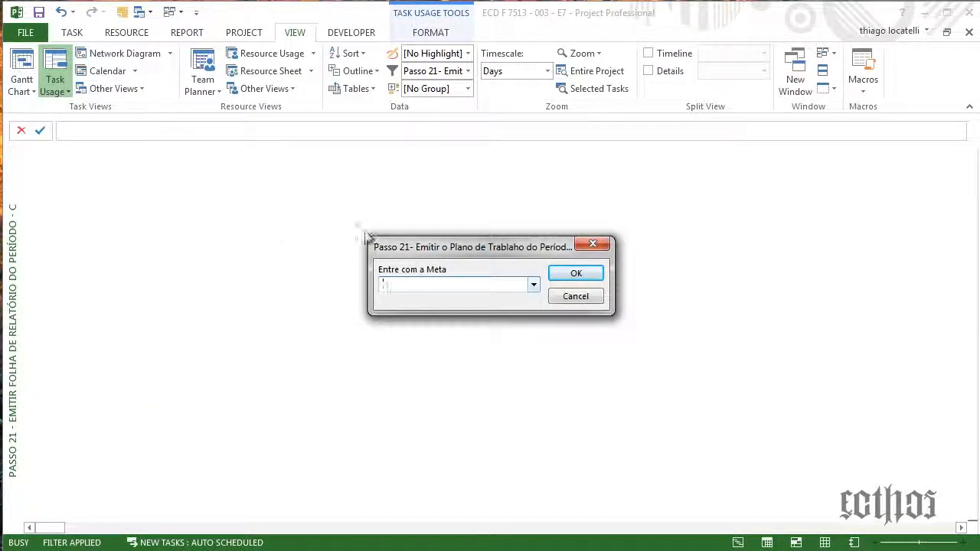
{"action": "left_click", "coordinate": [534, 285]}
{"action": "left_click", "coordinate": [500, 377]}
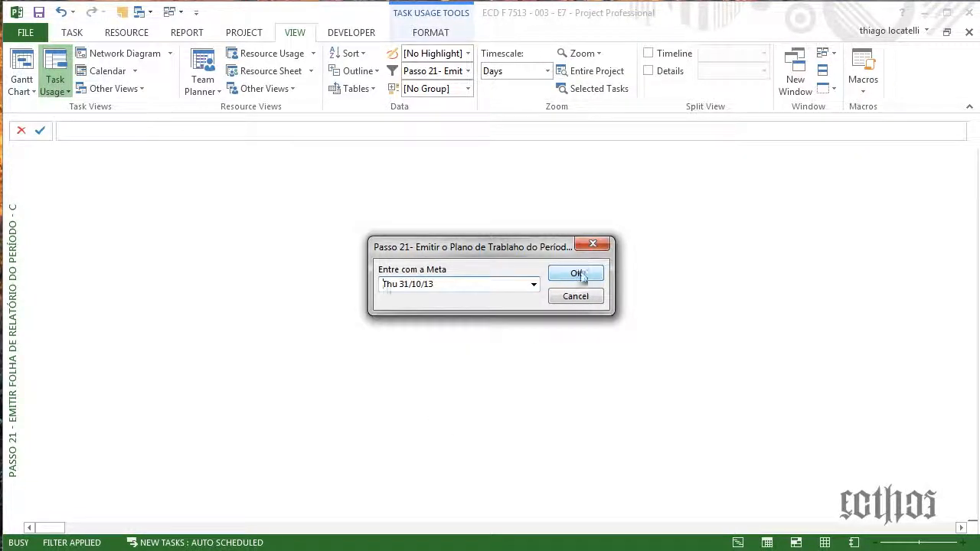
{"action": "left_click", "coordinate": [576, 274]}
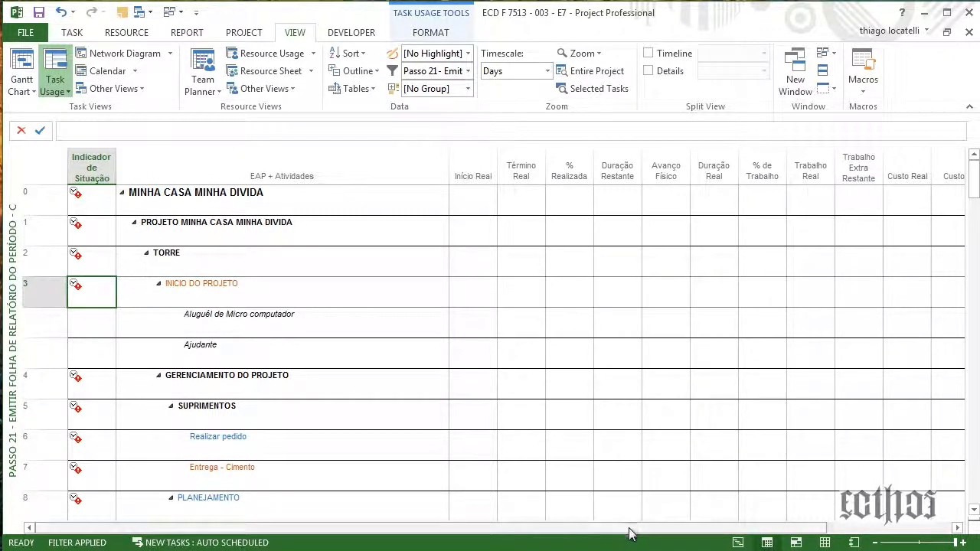
Select the whole task usage sheet and set the text style size for all items to 12
{"action": "left_click_drag", "start_coordinate": [633, 528], "coordinate": [571, 501]}
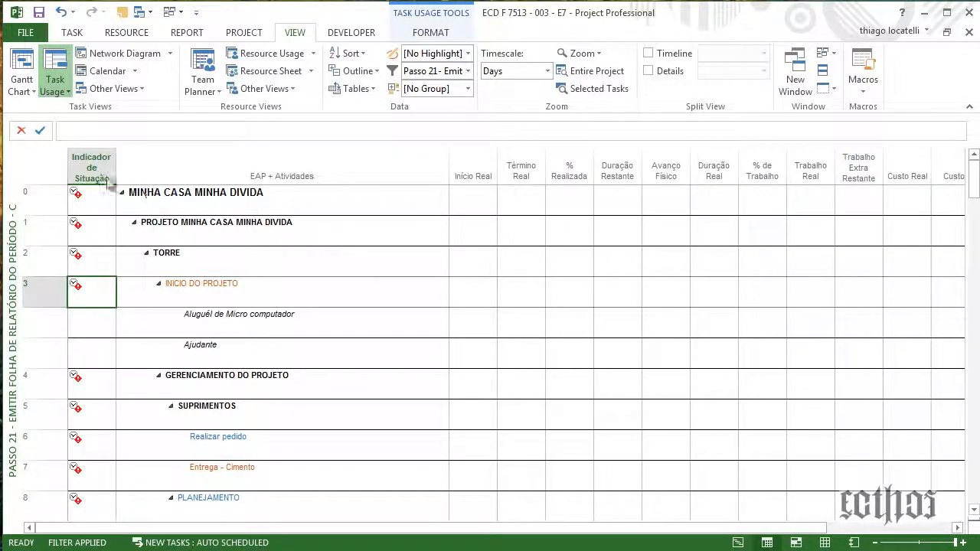
{"action": "left_click", "coordinate": [50, 167]}
{"action": "left_click", "coordinate": [422, 33]}
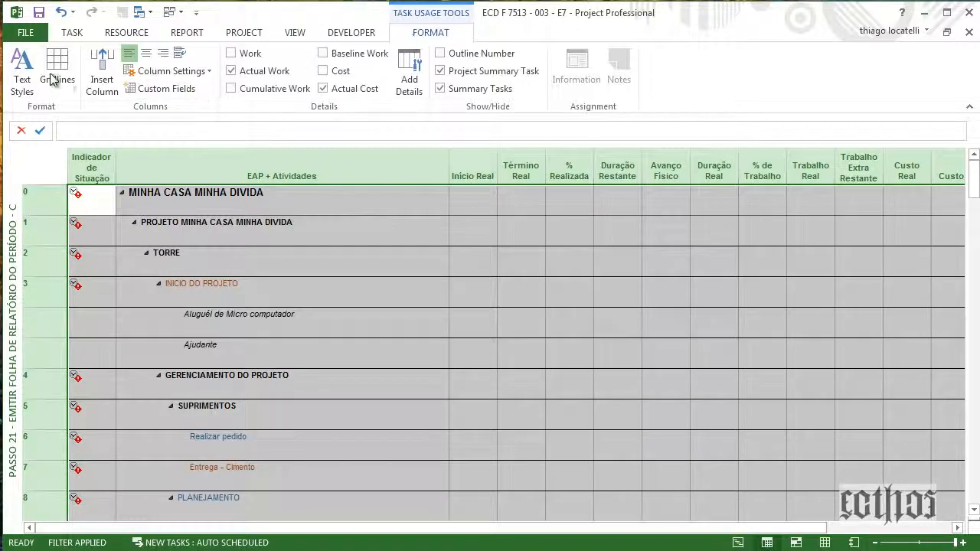
{"action": "left_click", "coordinate": [22, 77]}
{"action": "left_click", "coordinate": [287, 129]}
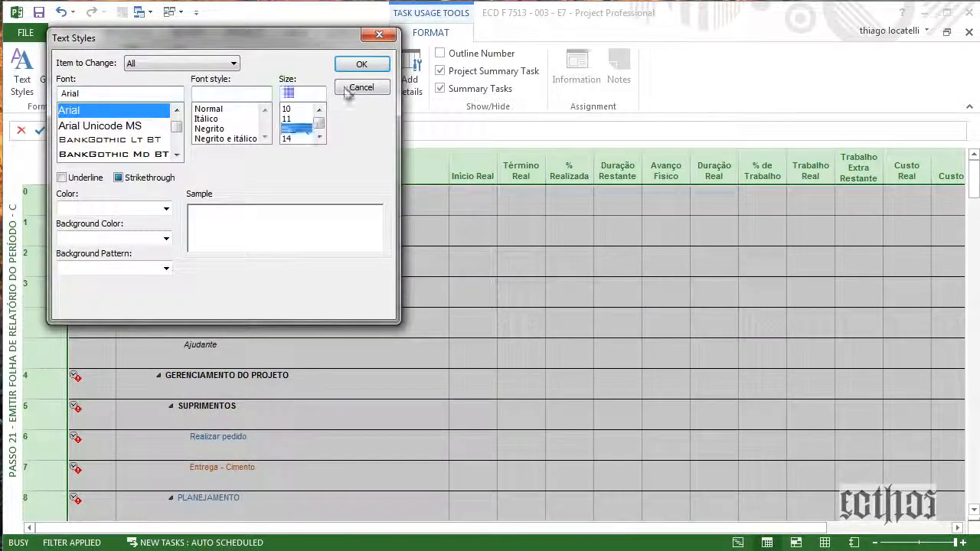
{"action": "left_click", "coordinate": [361, 65]}
{"action": "left_click", "coordinate": [500, 323]}
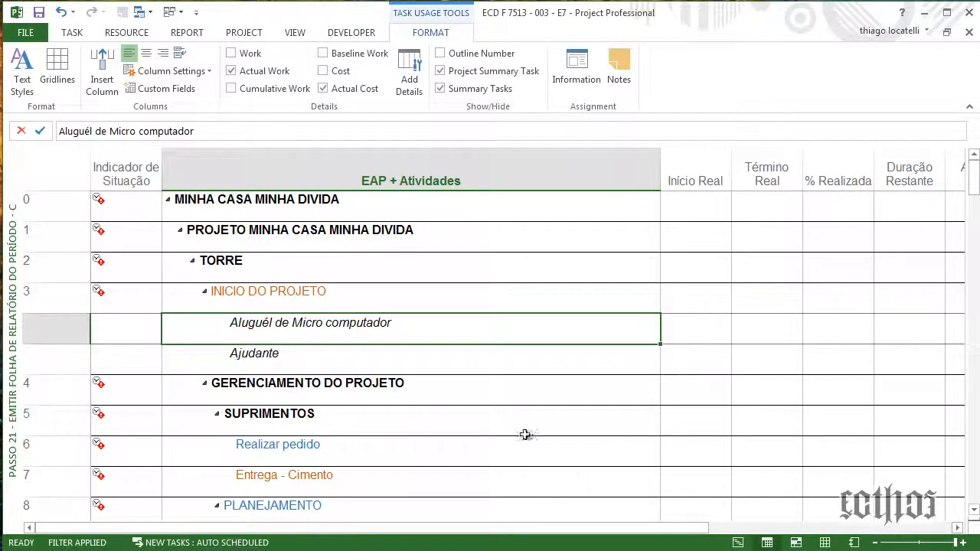
Open the definition of the table Passo 21 - Emitir Folha de Relatório do Período - C for editing
{"action": "left_click", "coordinate": [295, 32]}
{"action": "left_click", "coordinate": [341, 88]}
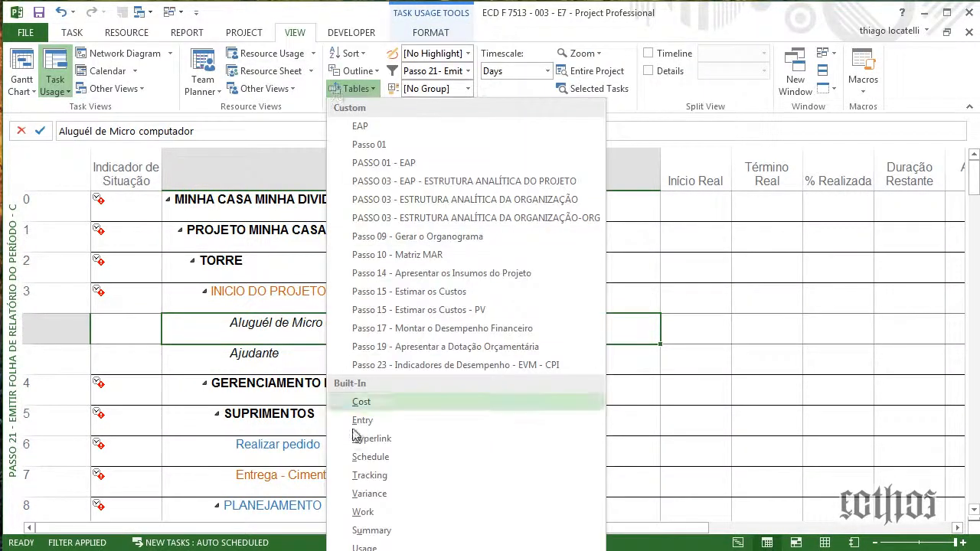
{"action": "left_click", "coordinate": [368, 550]}
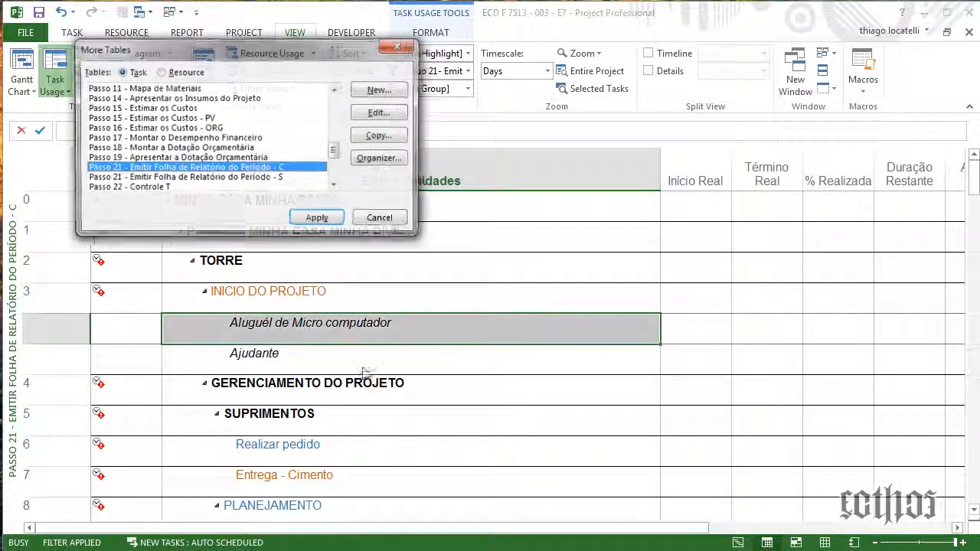
{"action": "left_click", "coordinate": [236, 177]}
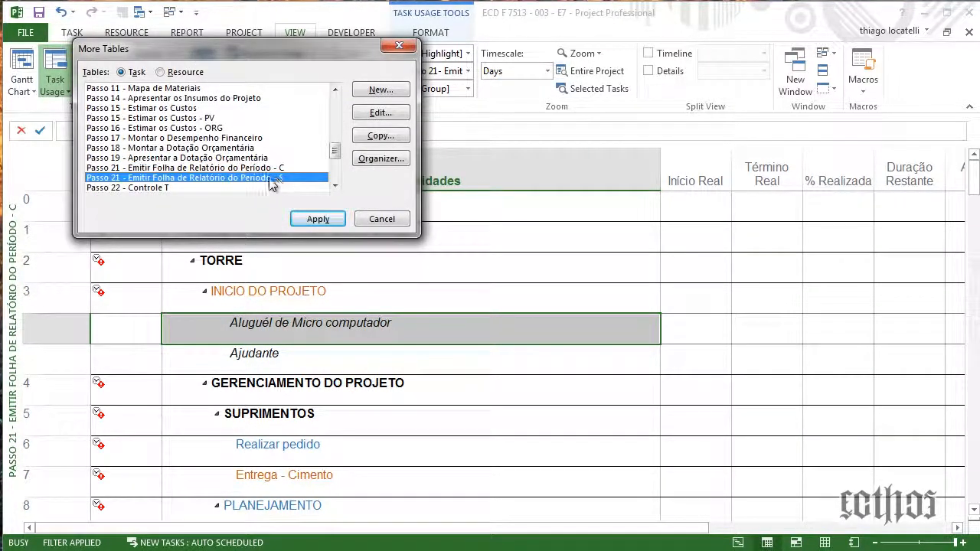
{"action": "left_click", "coordinate": [264, 168]}
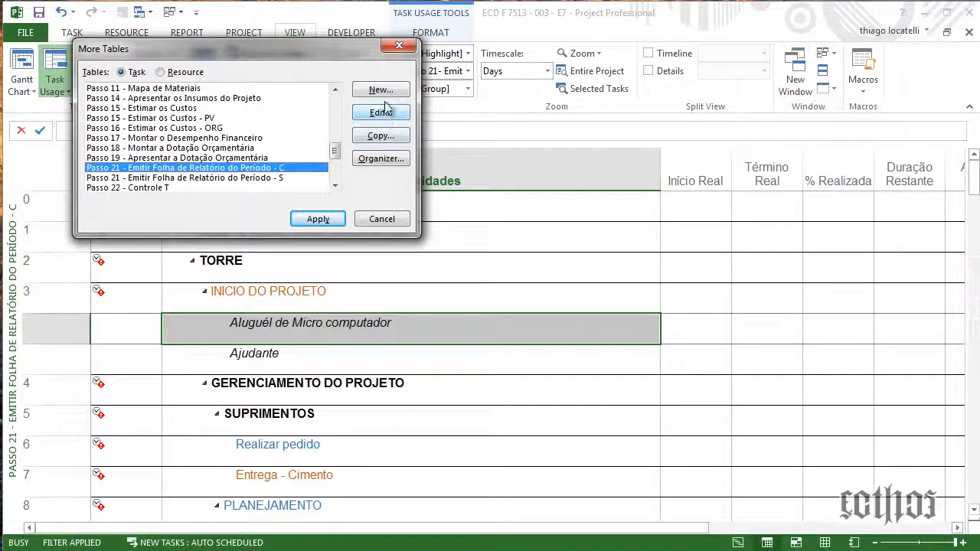
{"action": "left_click", "coordinate": [380, 113]}
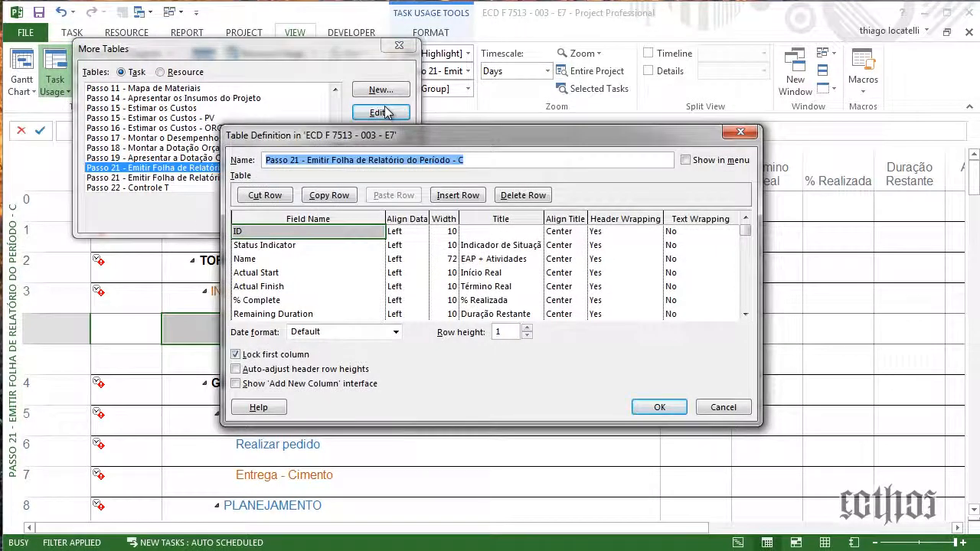
Review the table's field rows from Remaining Duration through Actual Overtime Cost, ending on the empty row below them
{"action": "left_click", "coordinate": [375, 300]}
{"action": "key", "text": "Down"}
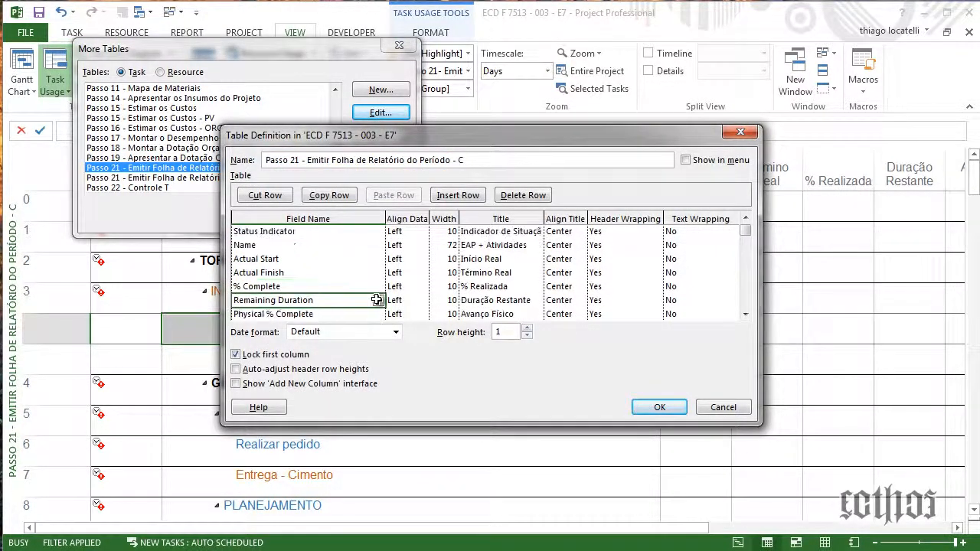
{"action": "key", "text": "Down"}
{"action": "key", "text": "Down"}
{"action": "key", "text": "Down"}
{"action": "key", "text": "Down"}
{"action": "key", "text": "Down"}
{"action": "key", "text": "Down"}
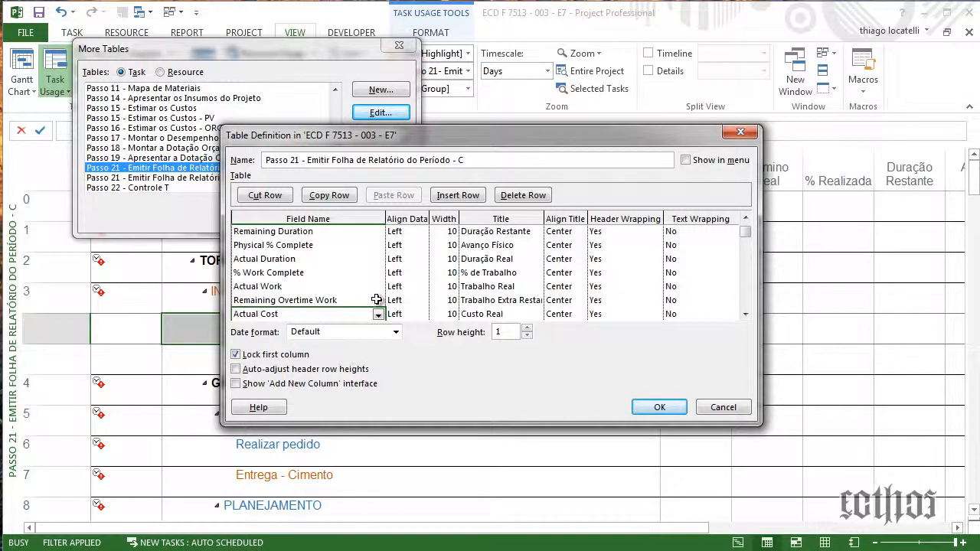
{"action": "key", "text": "Down"}
{"action": "key", "text": "Down"}
{"action": "key", "text": "Down"}
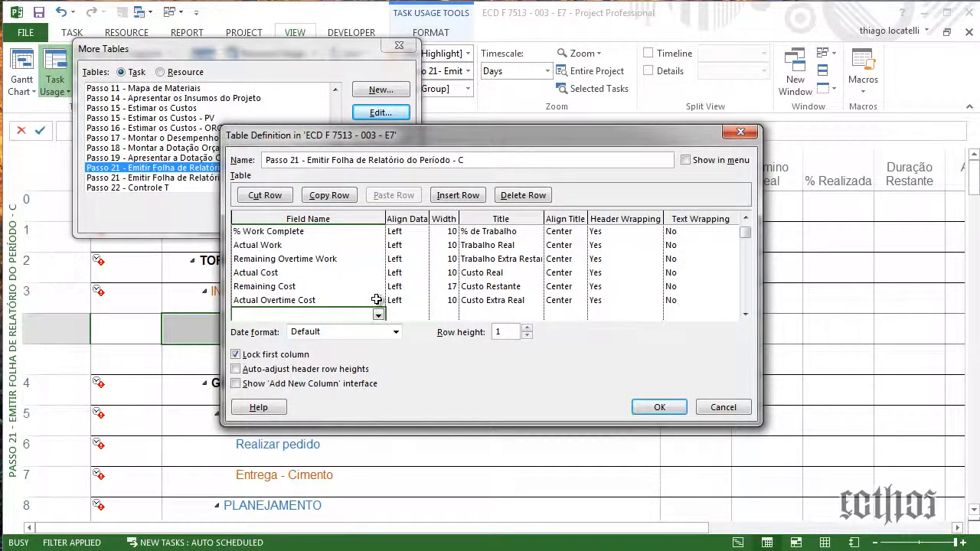
{"action": "key", "text": "Up"}
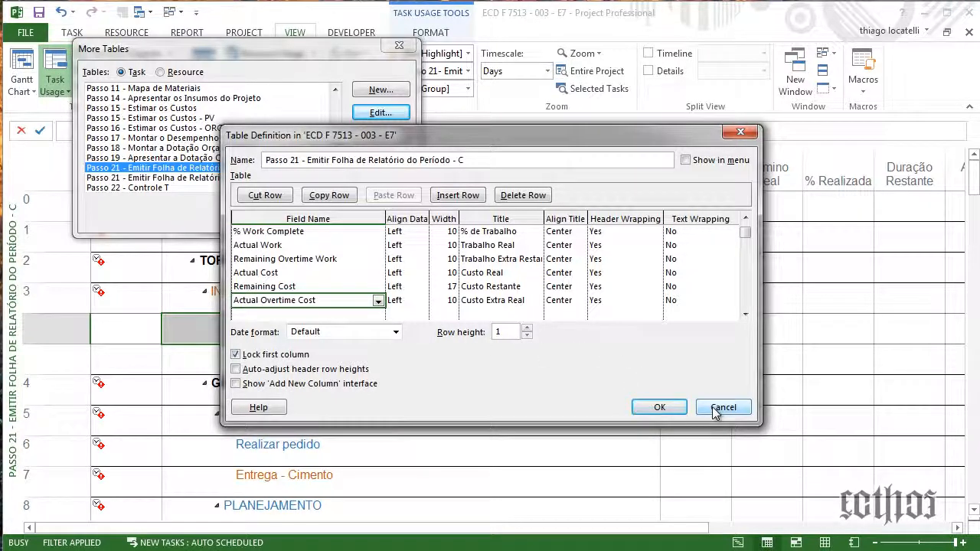
{"action": "left_click", "coordinate": [303, 313]}
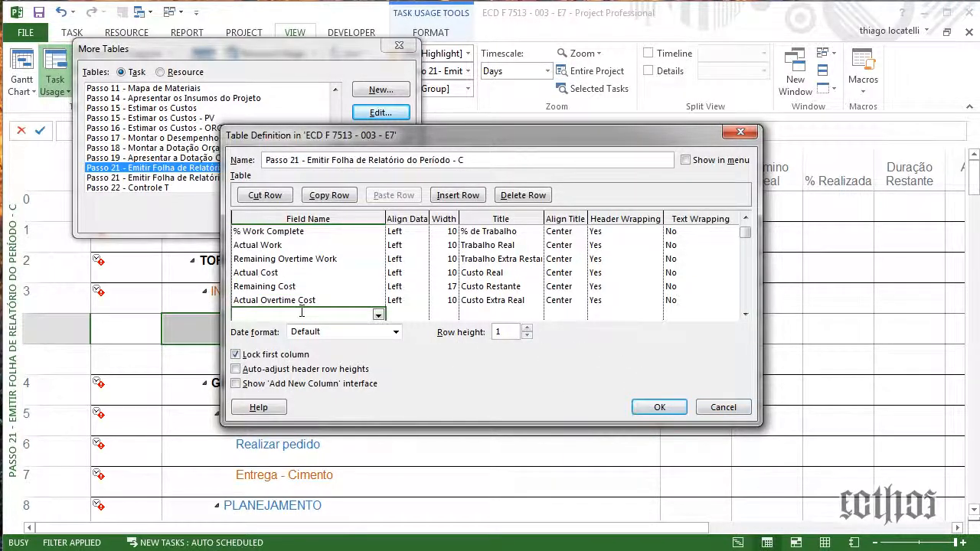
Close the table definition without changes and reveal the daily grid beside the table to inspect its Act. Work and Act. Cost rows
{"action": "left_click", "coordinate": [723, 408]}
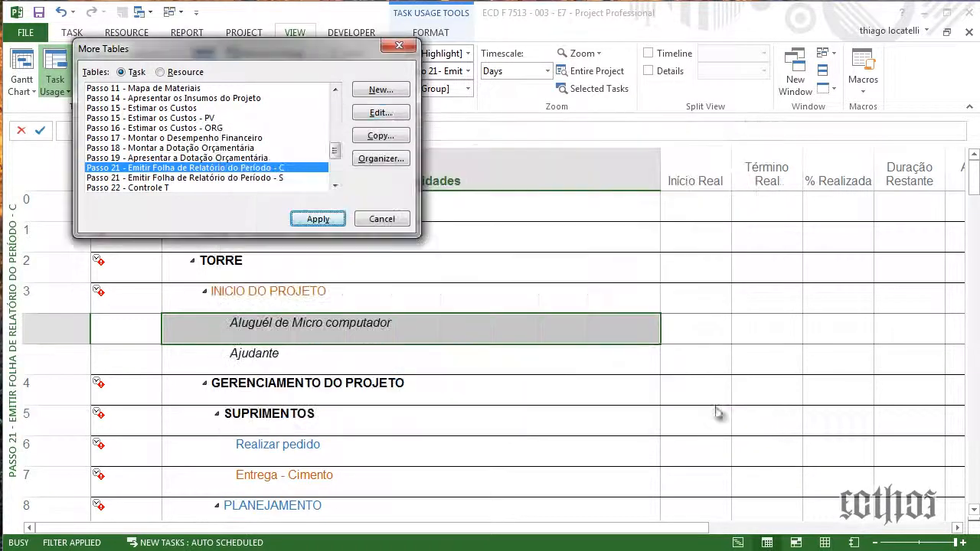
{"action": "left_click", "coordinate": [382, 219]}
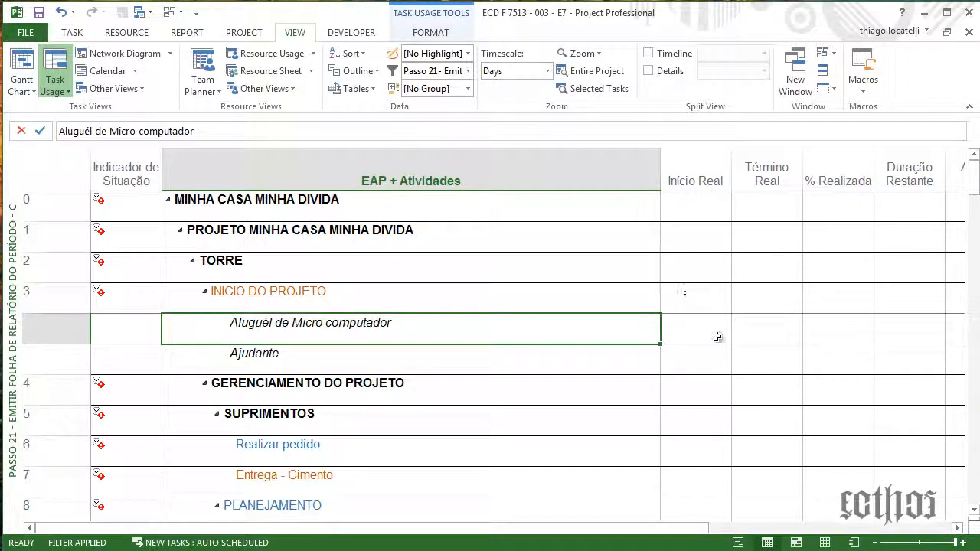
{"action": "left_click_drag", "start_coordinate": [636, 531], "coordinate": [881, 530]}
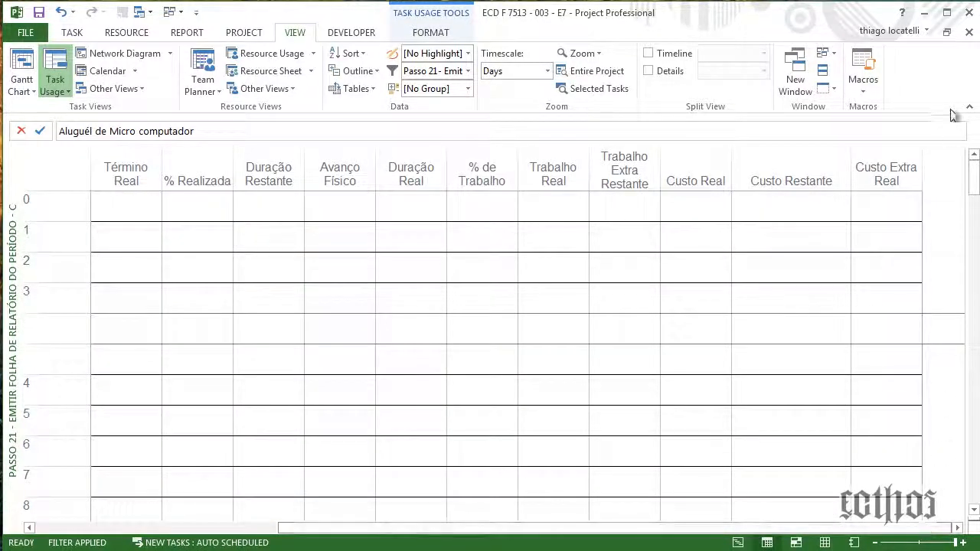
{"action": "left_click_drag", "start_coordinate": [975, 178], "coordinate": [503, 178]}
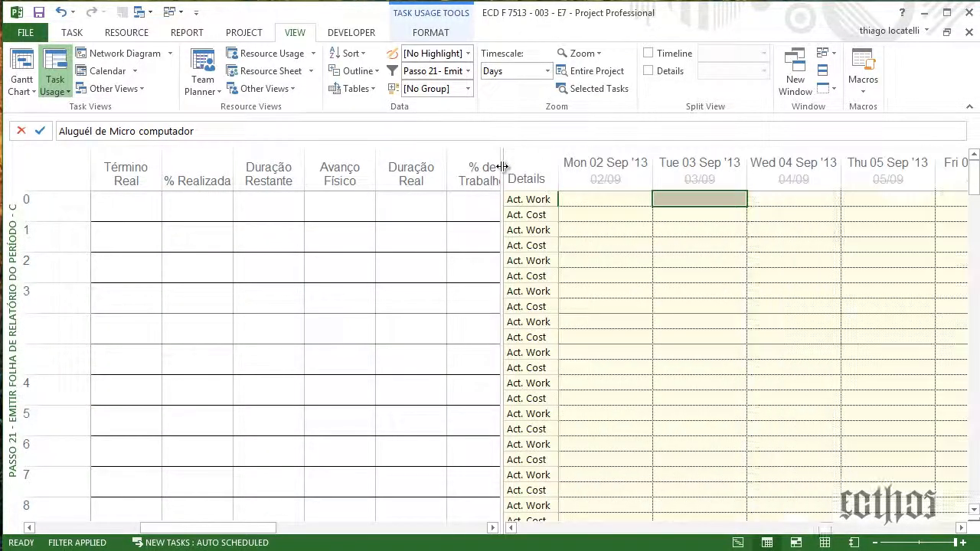
{"action": "left_click", "coordinate": [542, 202]}
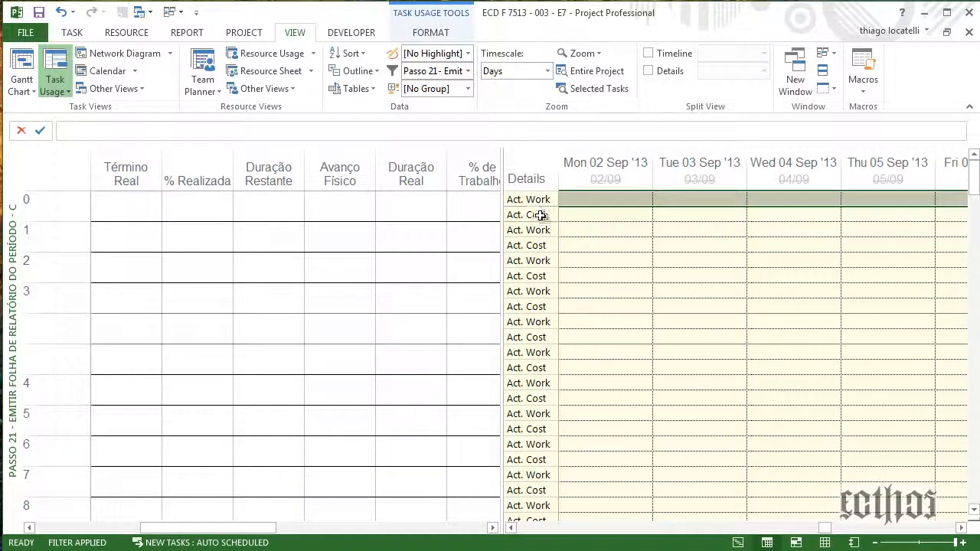
{"action": "left_click", "coordinate": [542, 217]}
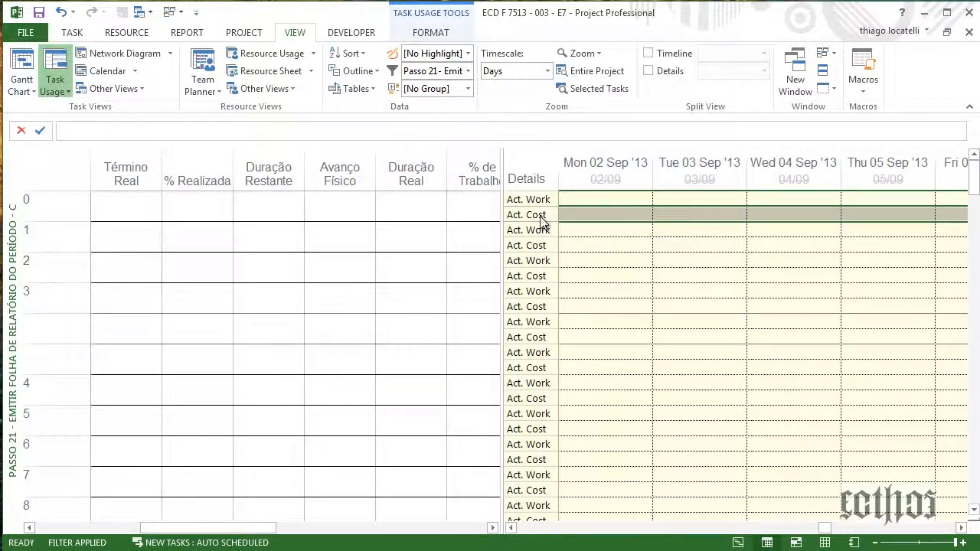
Set the daily grid's timescale to show One tier (Middle) and restore the table area to full width
{"action": "left_click", "coordinate": [620, 162]}
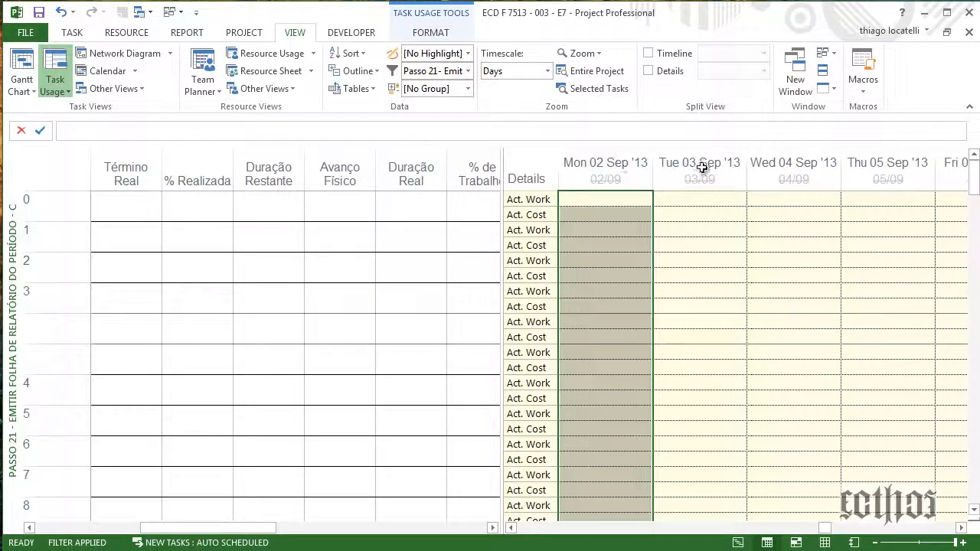
{"action": "left_click", "coordinate": [701, 167]}
{"action": "double_click", "coordinate": [809, 166]}
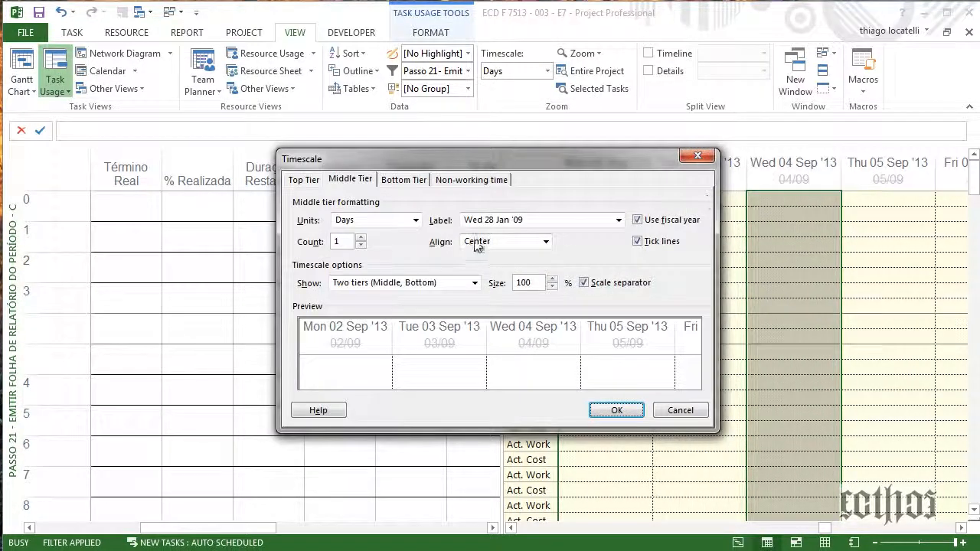
{"action": "left_click", "coordinate": [383, 283]}
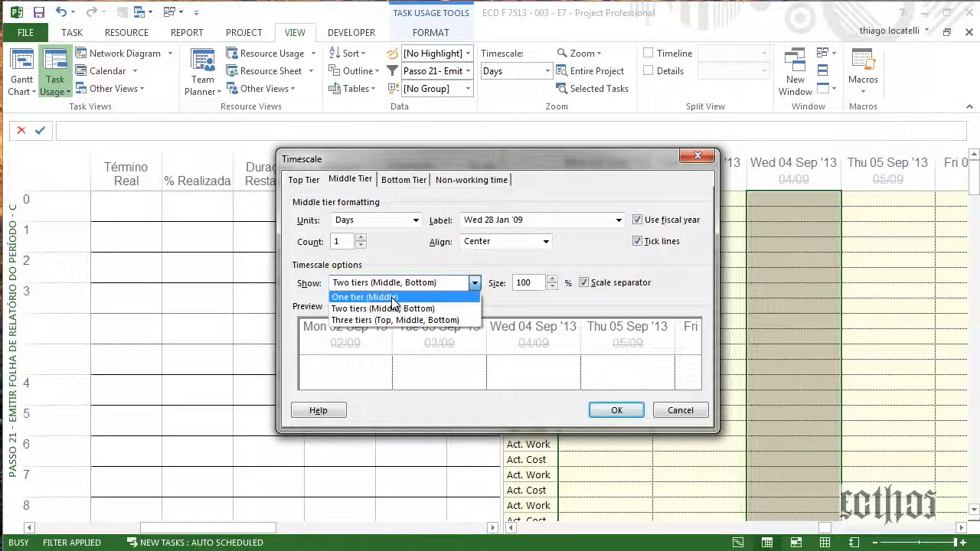
{"action": "left_click", "coordinate": [394, 305]}
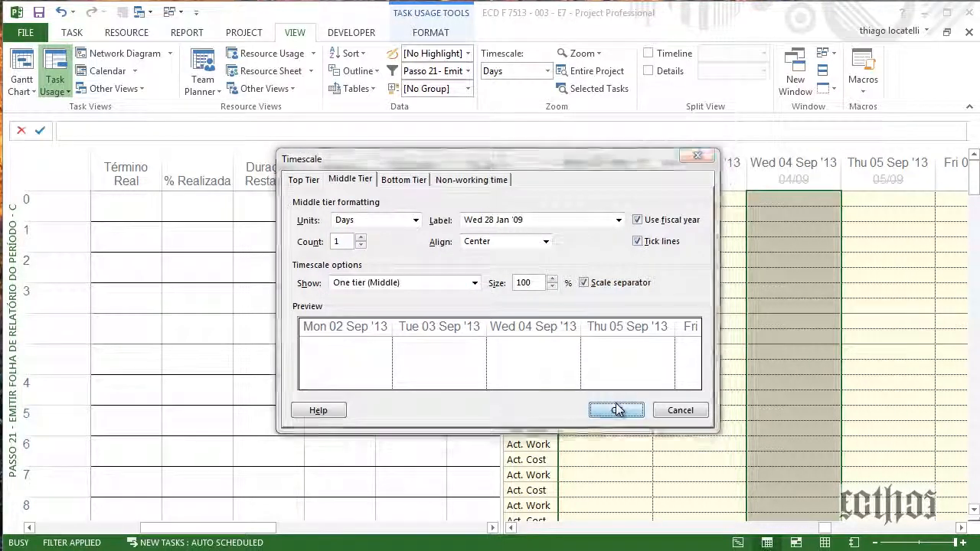
{"action": "left_click", "coordinate": [616, 410]}
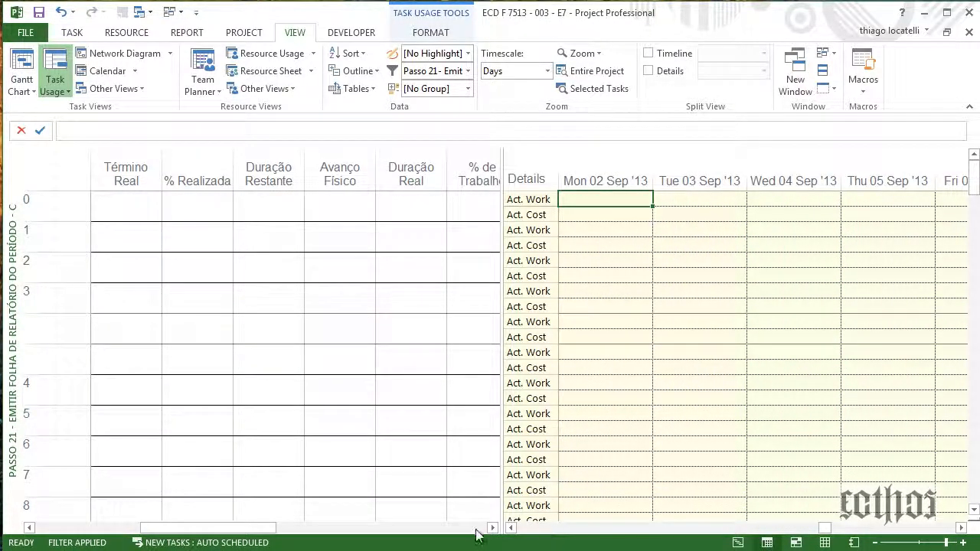
{"action": "left_click_drag", "start_coordinate": [503, 464], "coordinate": [977, 473]}
{"action": "left_click_drag", "start_coordinate": [416, 529], "coordinate": [172, 528]}
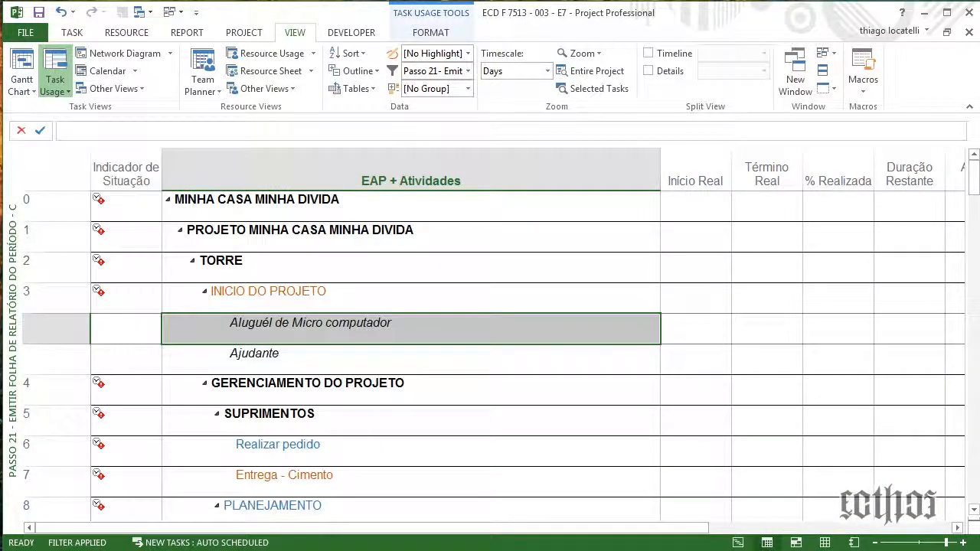
Switch to the view Passo 22 - Controle T and choose an October 2013 date as the Meta
{"action": "left_click_drag", "start_coordinate": [319, 80], "coordinate": [0, 121]}
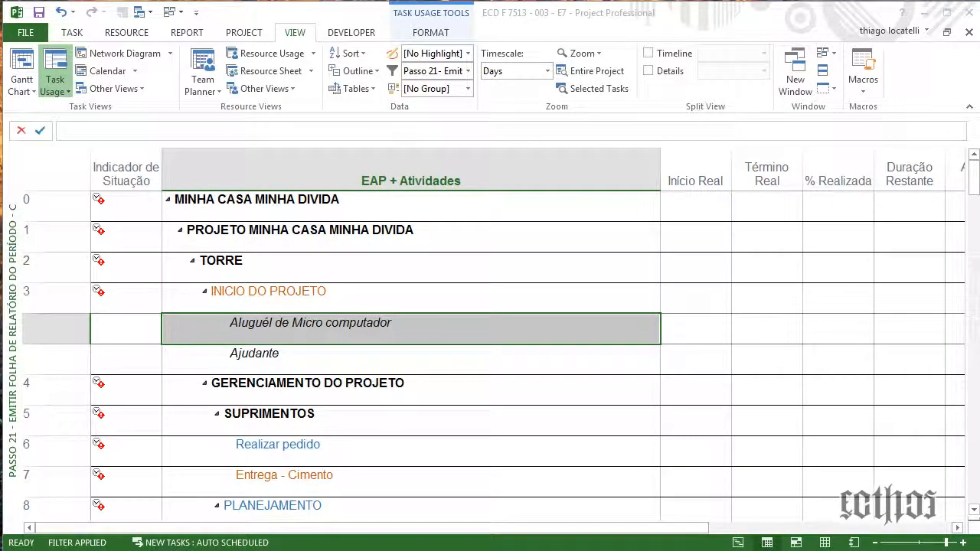
{"action": "right_click", "coordinate": [9, 262]}
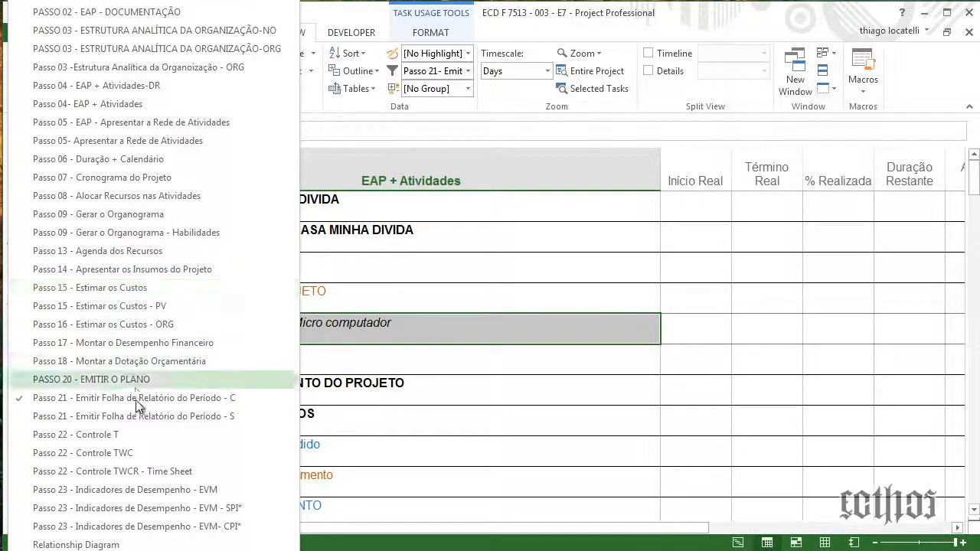
{"action": "left_click", "coordinate": [126, 436]}
{"action": "left_click", "coordinate": [534, 284]}
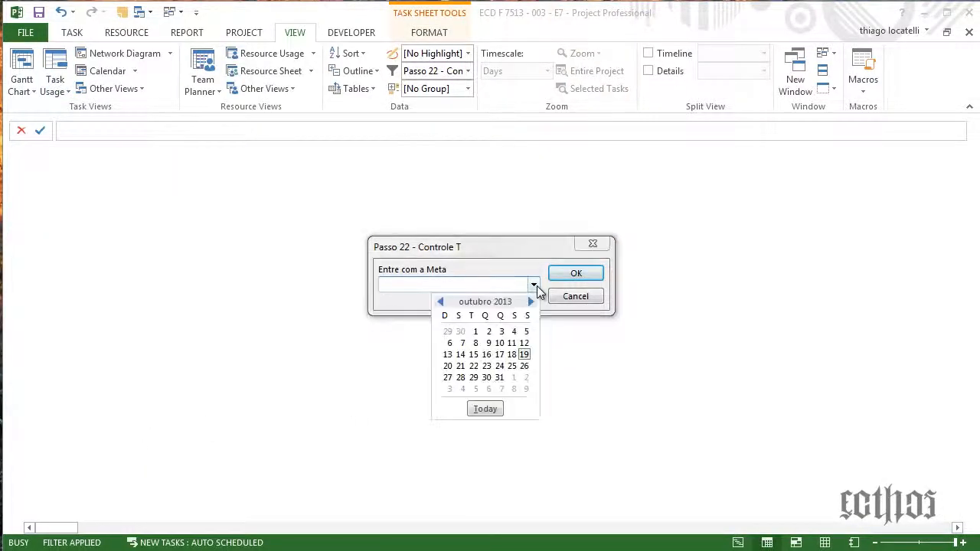
{"action": "left_click", "coordinate": [530, 372]}
{"action": "left_click", "coordinate": [576, 274]}
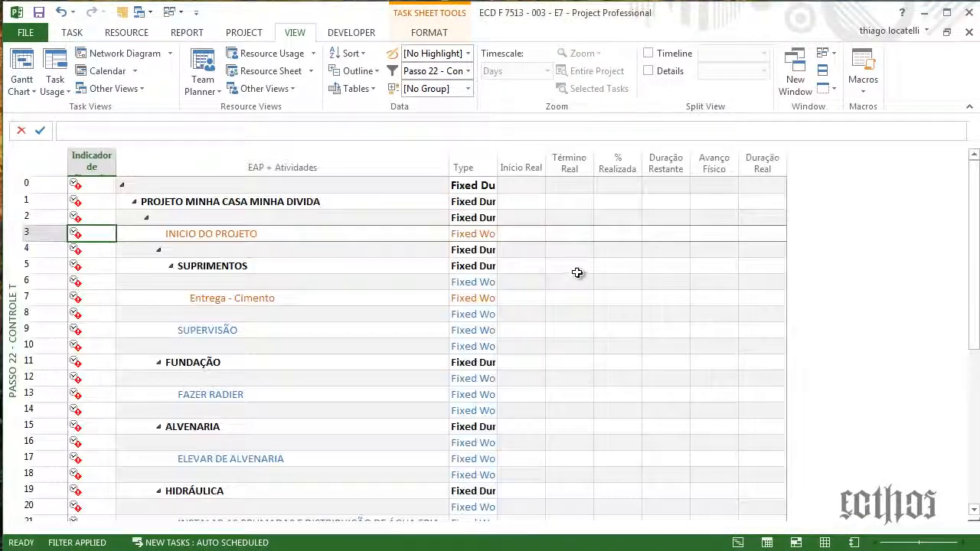
Widen the Type column enough to read its entries and remove it from the Passo 22 - Controle T table
{"action": "left_click_drag", "start_coordinate": [496, 148], "coordinate": [549, 175]}
{"action": "left_click", "coordinate": [531, 164]}
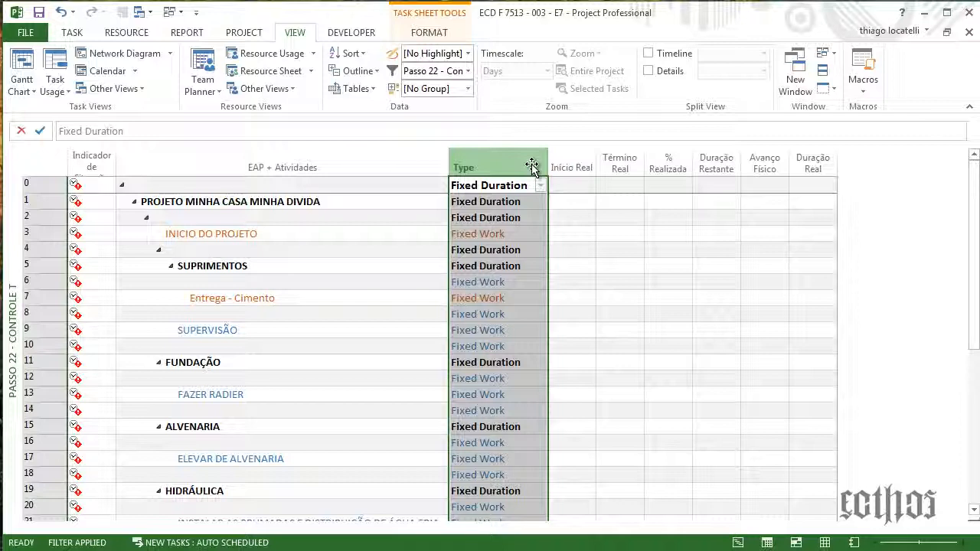
{"action": "key", "text": "Delete"}
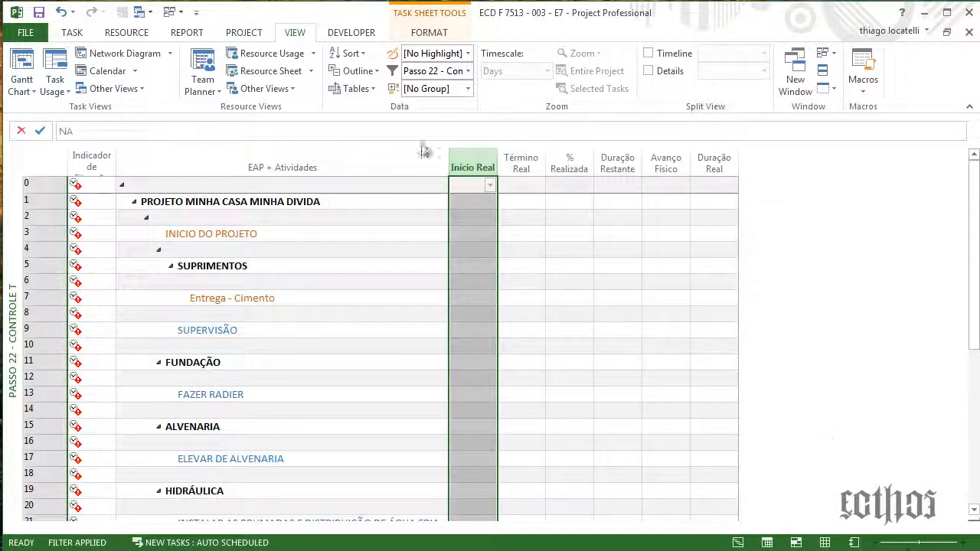
Open the definition of the table Passo 22 - Controle T for editing
{"action": "left_click", "coordinate": [368, 87]}
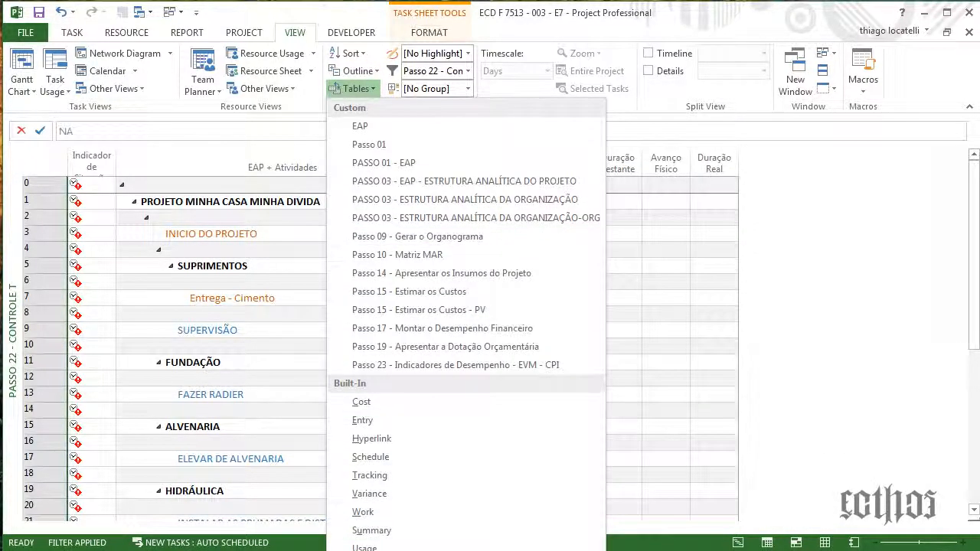
{"action": "left_click", "coordinate": [372, 550]}
{"action": "left_click", "coordinate": [363, 112]}
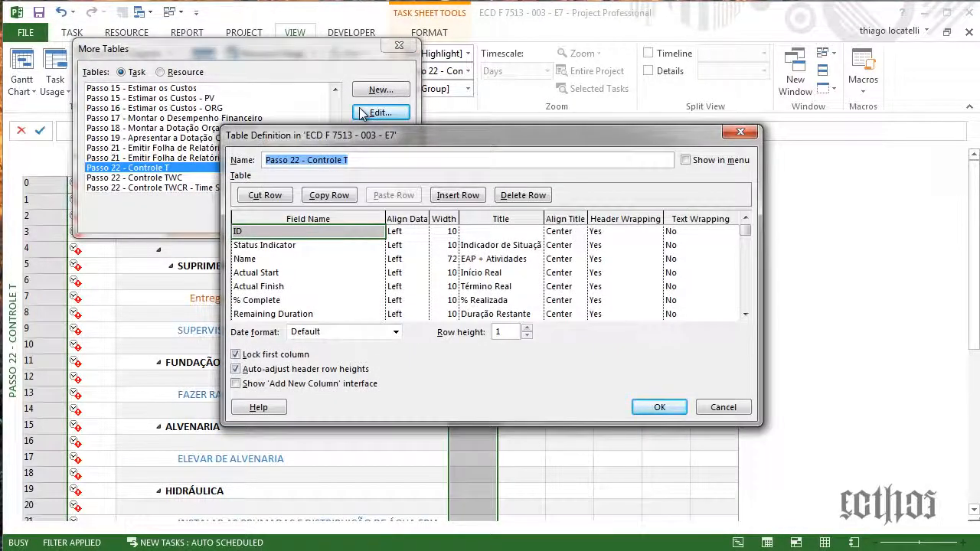
Review the table's field rows from ID through Actual Duration, accept the definition as it is and return to the task sheet
{"action": "left_click", "coordinate": [305, 244]}
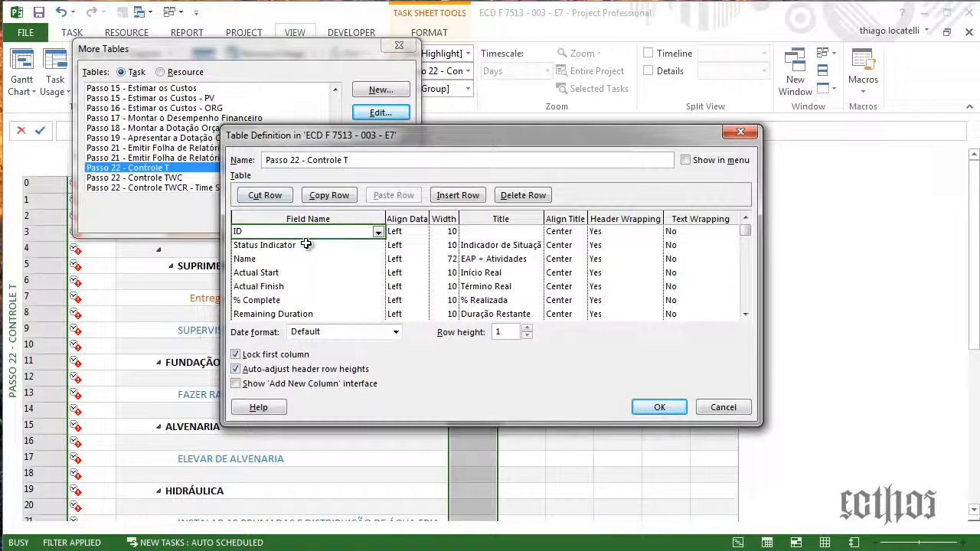
{"action": "key", "text": "Down"}
{"action": "key", "text": "Down"}
{"action": "key", "text": "Down"}
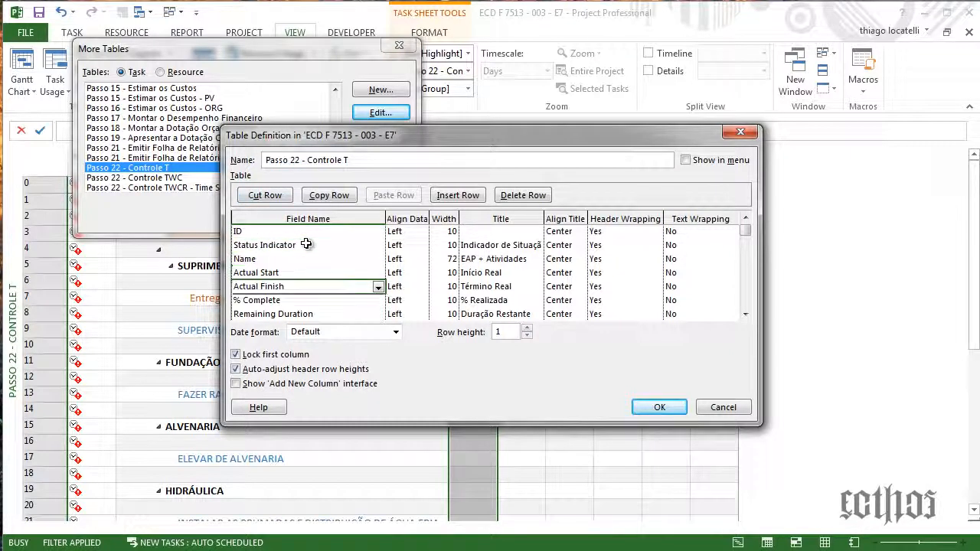
{"action": "key", "text": "Down"}
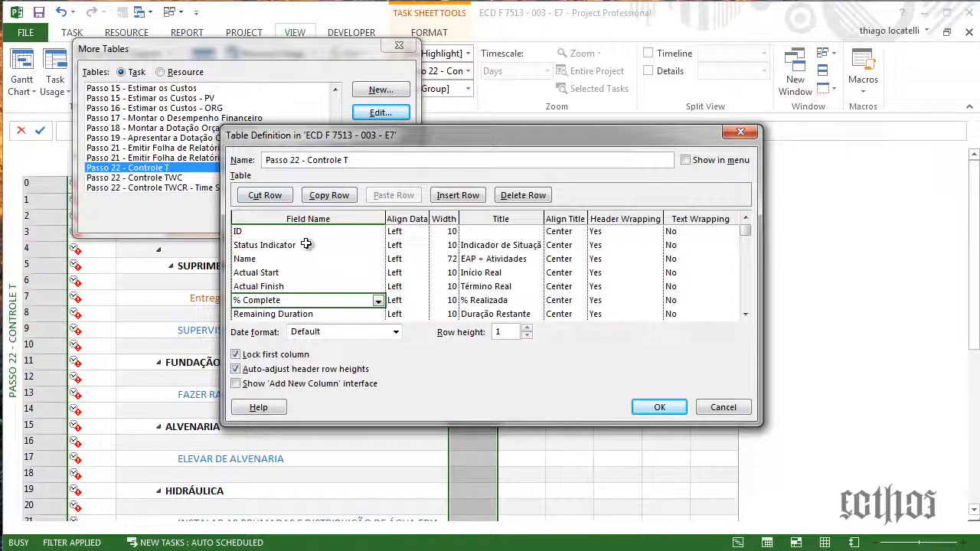
{"action": "key", "text": "Down"}
{"action": "key", "text": "Down"}
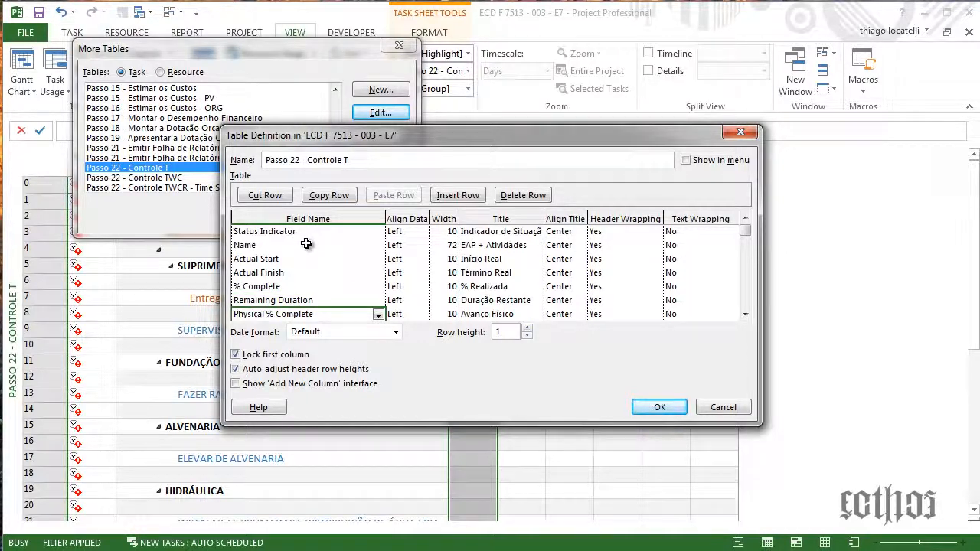
{"action": "key", "text": "Down"}
{"action": "key", "text": "Down"}
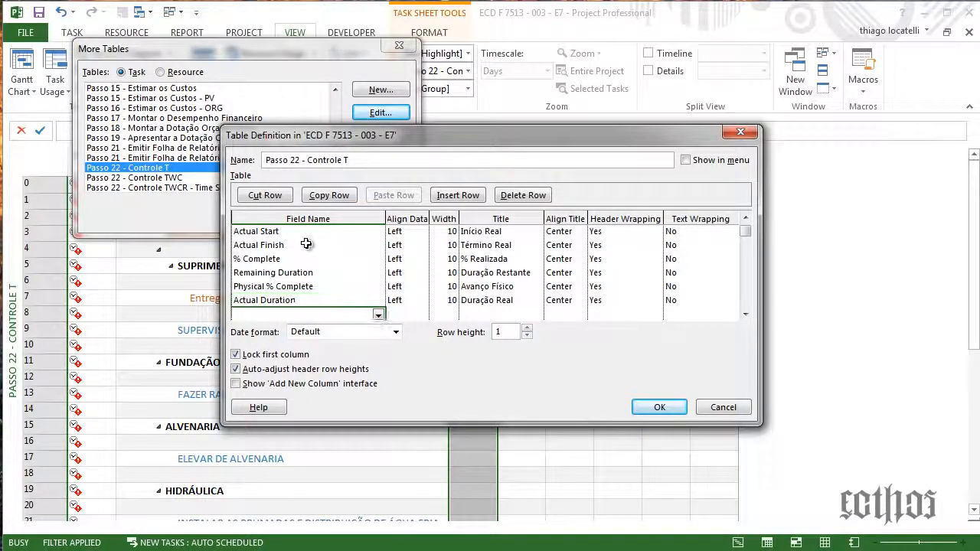
{"action": "left_click", "coordinate": [659, 407]}
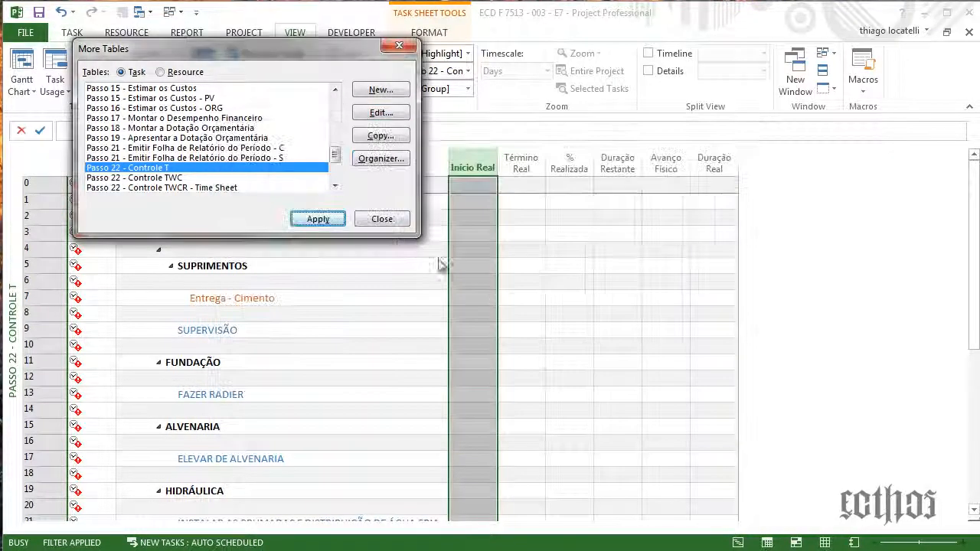
{"action": "left_click", "coordinate": [395, 223]}
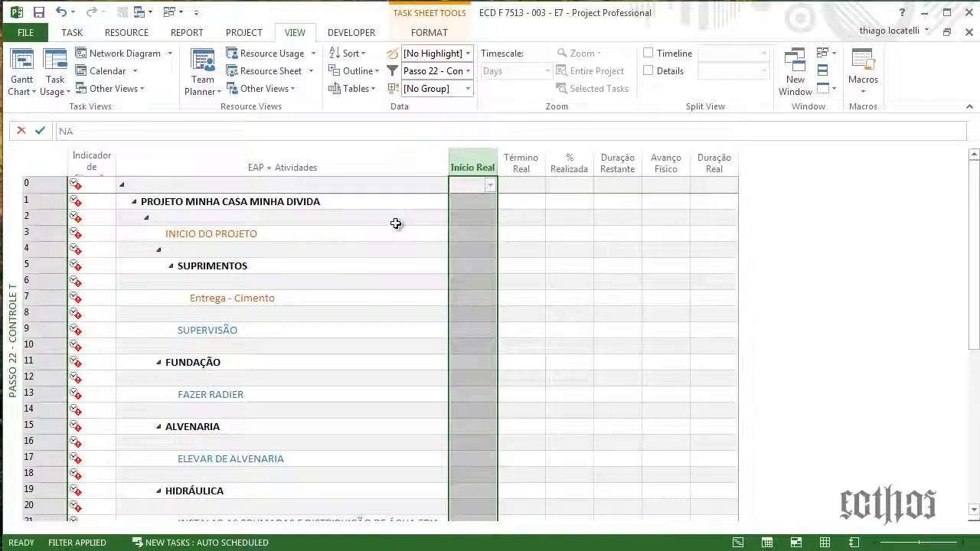
{"action": "left_click", "coordinate": [367, 251]}
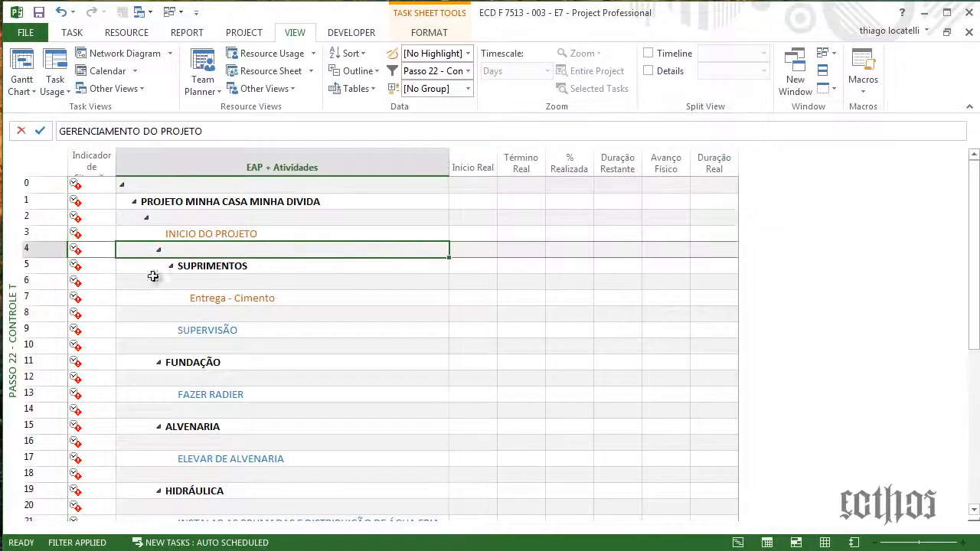
Switch to the view Passo 22 - Controle TWC, choosing Wed 16/10/13 as the Meta
{"action": "right_click", "coordinate": [9, 283]}
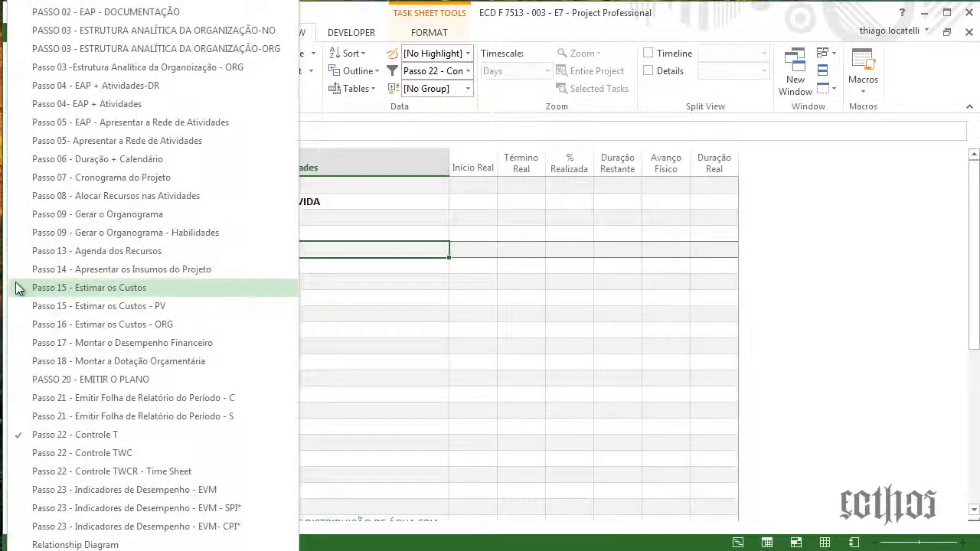
{"action": "left_click", "coordinate": [72, 454]}
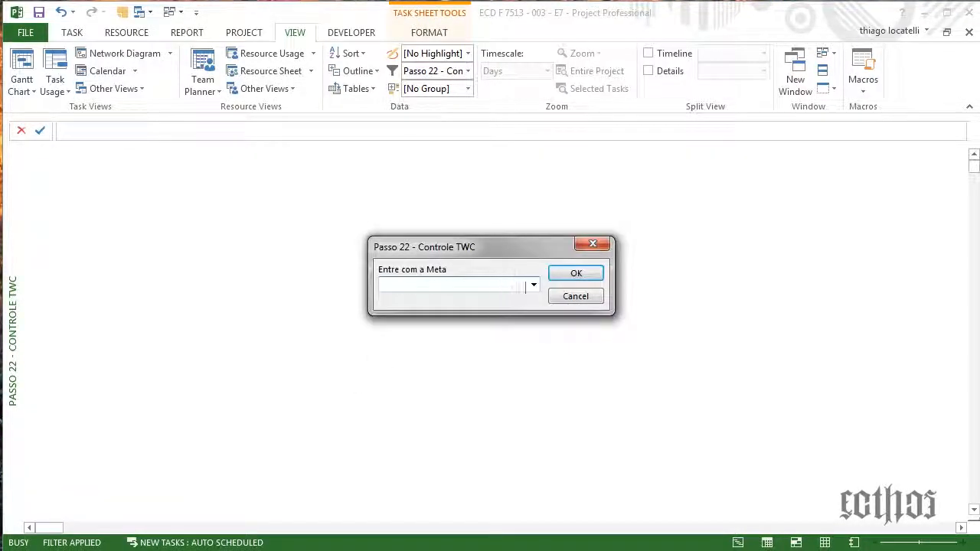
{"action": "left_click", "coordinate": [534, 287]}
{"action": "left_click", "coordinate": [492, 354]}
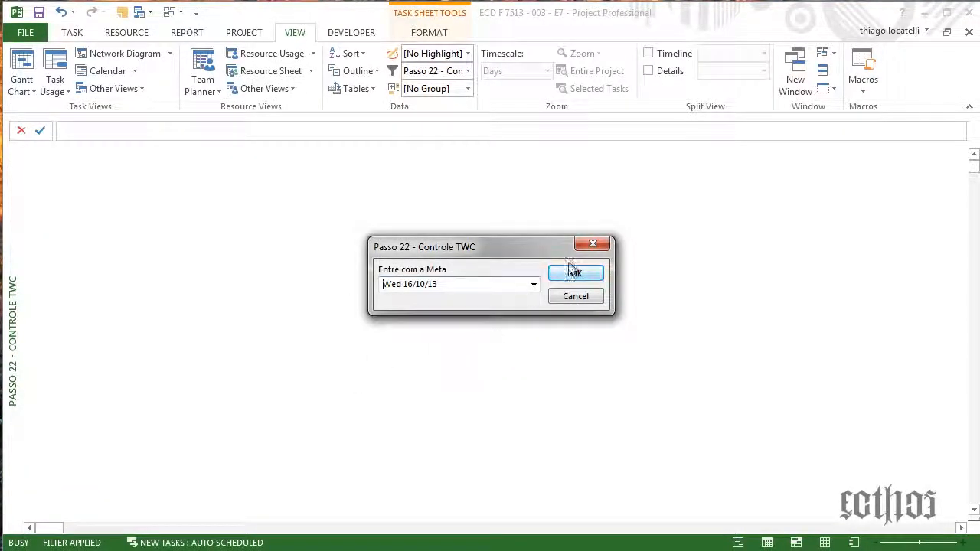
{"action": "left_click", "coordinate": [573, 272]}
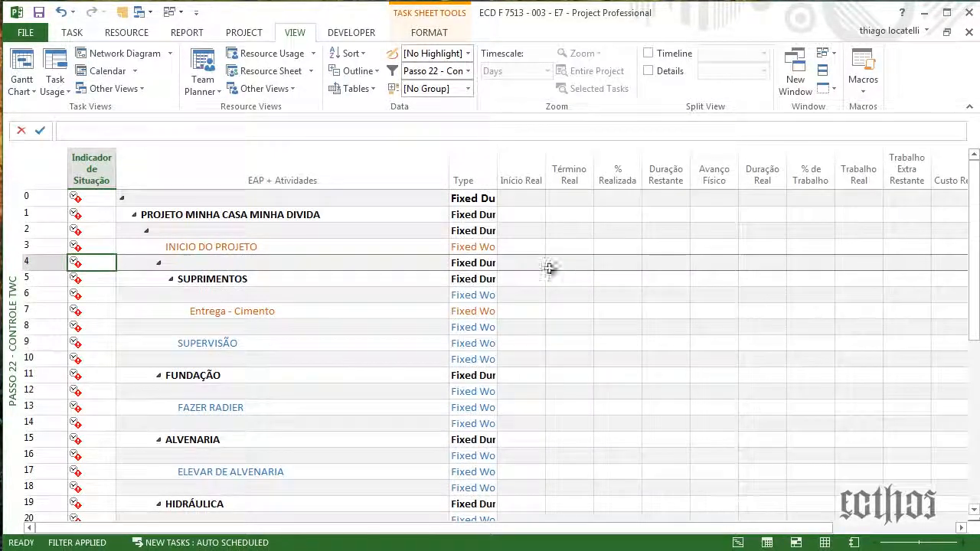
Remove the Type column from the Passo 22 - Controle TWC table and open that table's definition for editing
{"action": "left_click", "coordinate": [490, 181]}
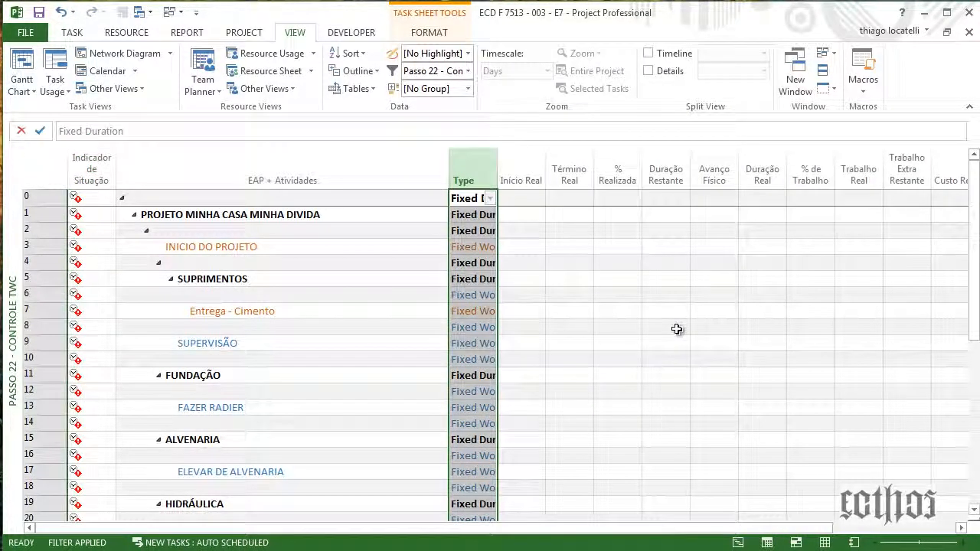
{"action": "key", "text": "Delete"}
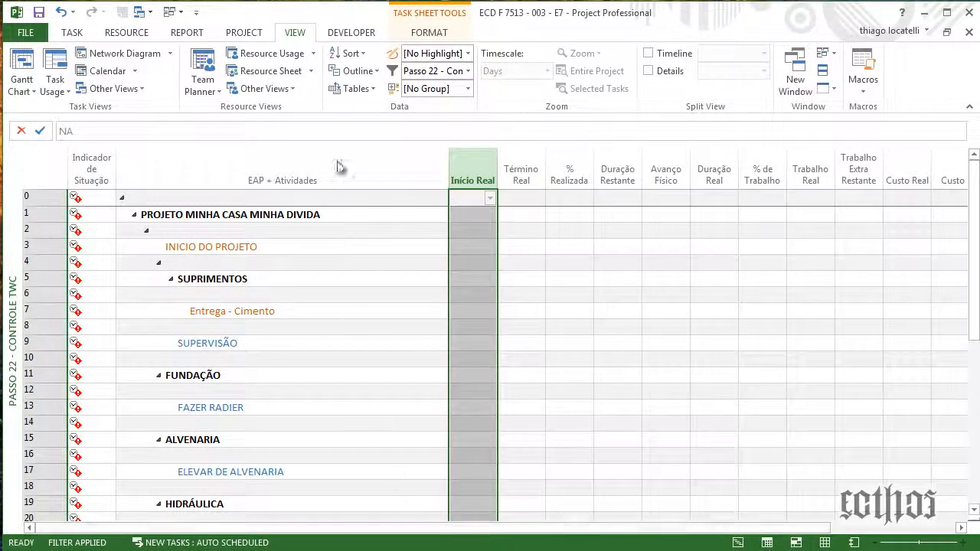
{"action": "left_click", "coordinate": [356, 88]}
{"action": "left_click", "coordinate": [377, 550]}
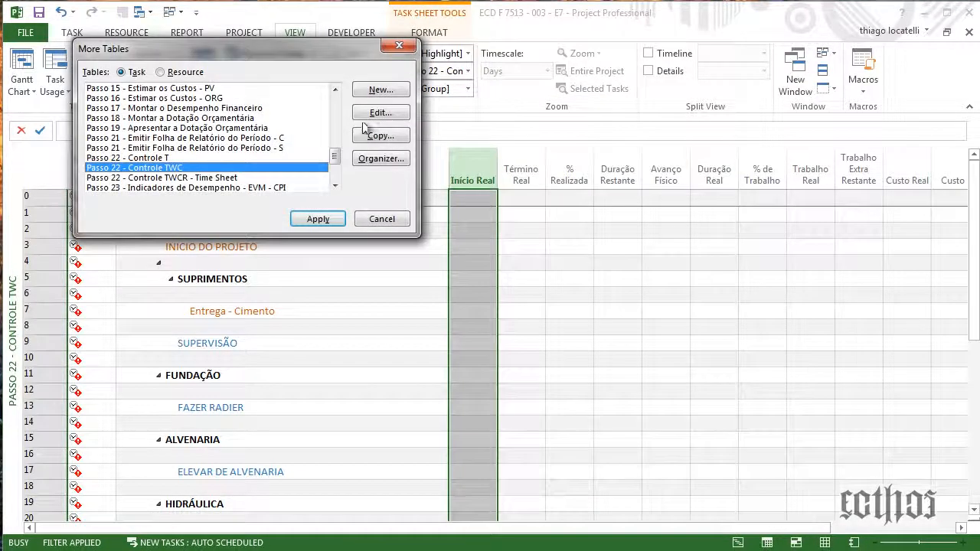
{"action": "left_click", "coordinate": [159, 176]}
{"action": "left_click", "coordinate": [174, 168]}
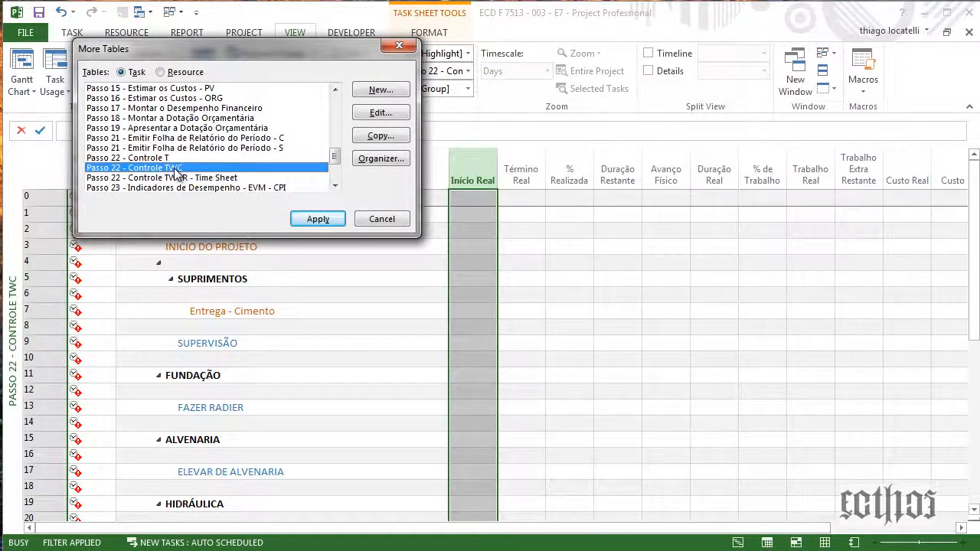
{"action": "left_click", "coordinate": [379, 114]}
Review the table's field rows from Actual Start through Actual Overtime Cost, accept the definition as it is and return to the task sheet
{"action": "left_click", "coordinate": [328, 272]}
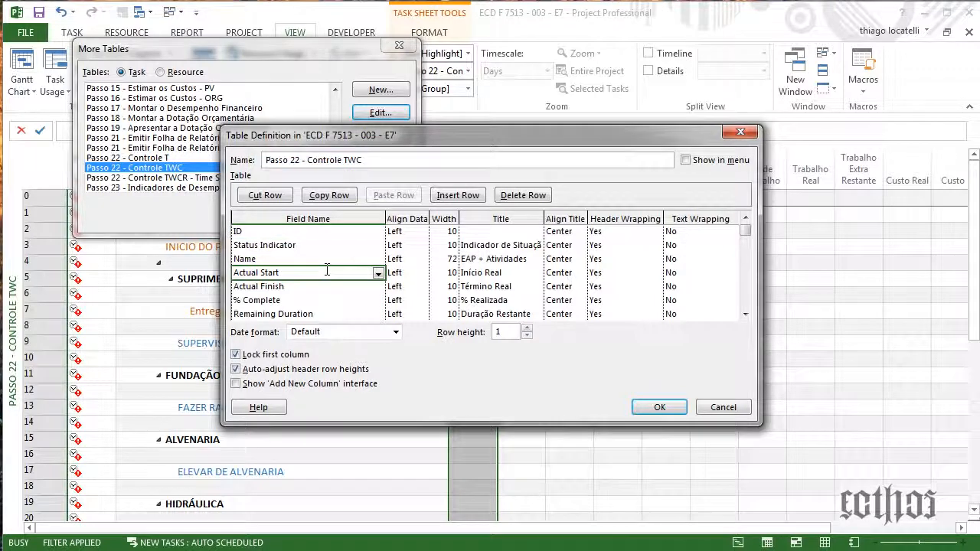
{"action": "key", "text": "Down"}
{"action": "key", "text": "Down"}
{"action": "key", "text": "Down"}
{"action": "key", "text": "Down"}
{"action": "key", "text": "Down"}
{"action": "key", "text": "Down"}
{"action": "key", "text": "Down"}
{"action": "key", "text": "Down"}
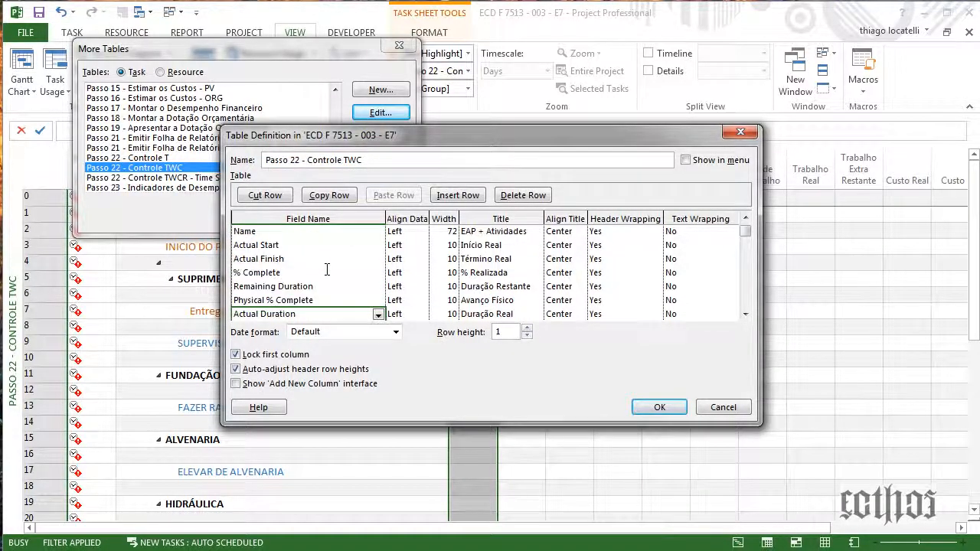
{"action": "key", "text": "Down"}
{"action": "key", "text": "Down"}
{"action": "key", "text": "Down"}
{"action": "key", "text": "Down"}
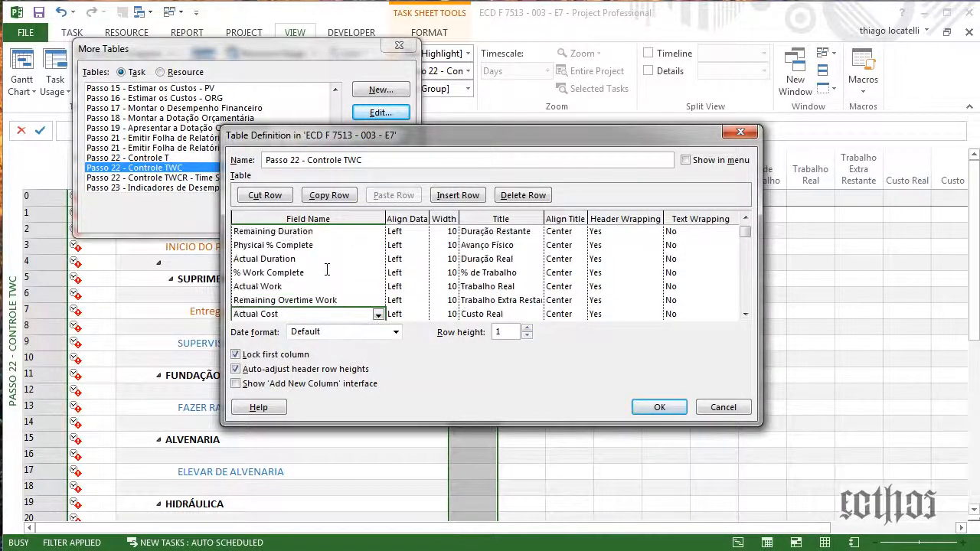
{"action": "key", "text": "Down"}
{"action": "key", "text": "Down"}
{"action": "key", "text": "Down"}
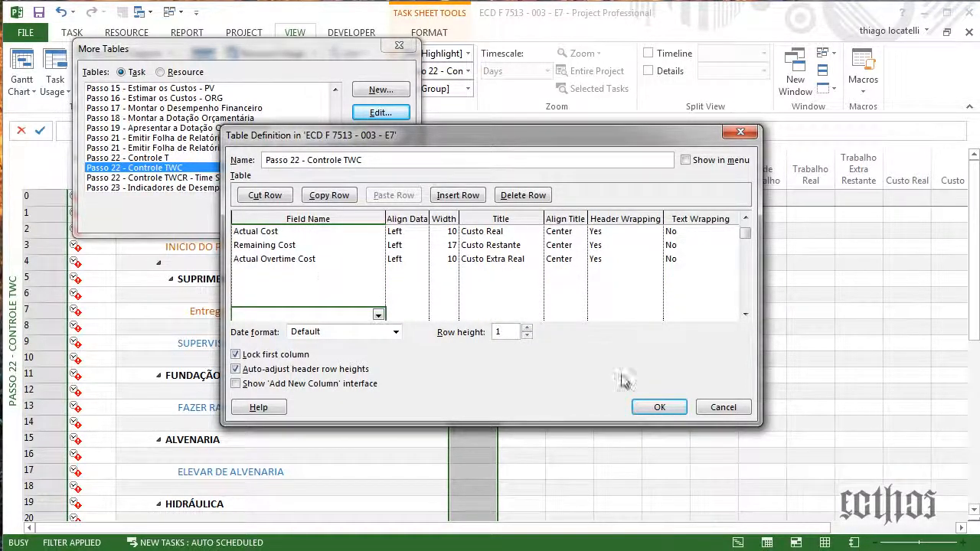
{"action": "left_click", "coordinate": [659, 407]}
{"action": "left_click", "coordinate": [370, 230]}
{"action": "left_click", "coordinate": [341, 251]}
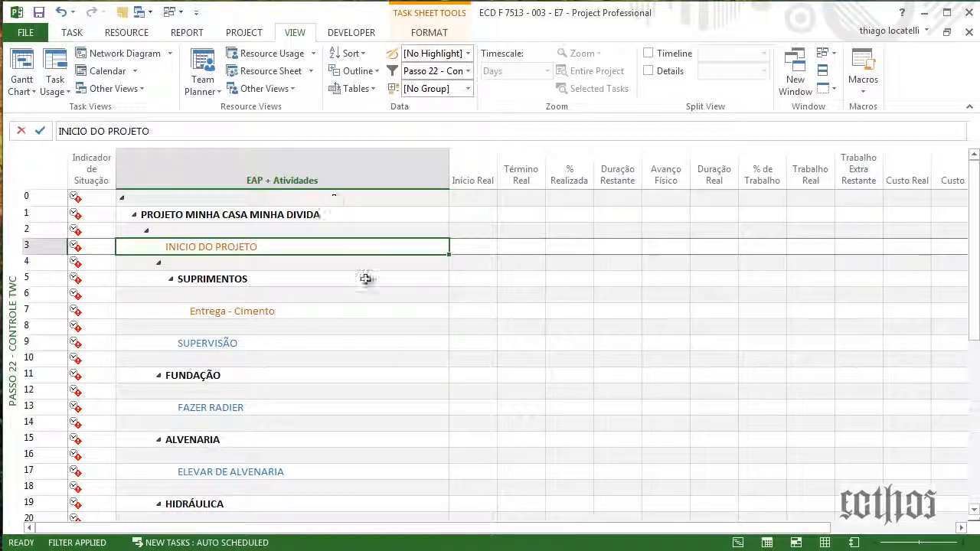
Switch to the view Passo 22 - Controle TWCR - Time Sheet, choosing Fri 25/10/13 as the Meta
{"action": "right_click", "coordinate": [16, 349]}
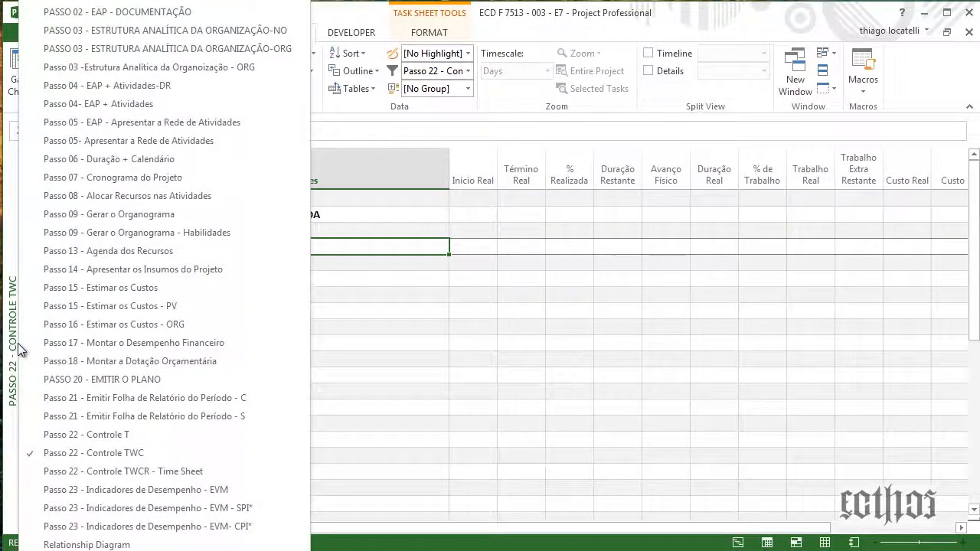
{"action": "left_click", "coordinate": [191, 472]}
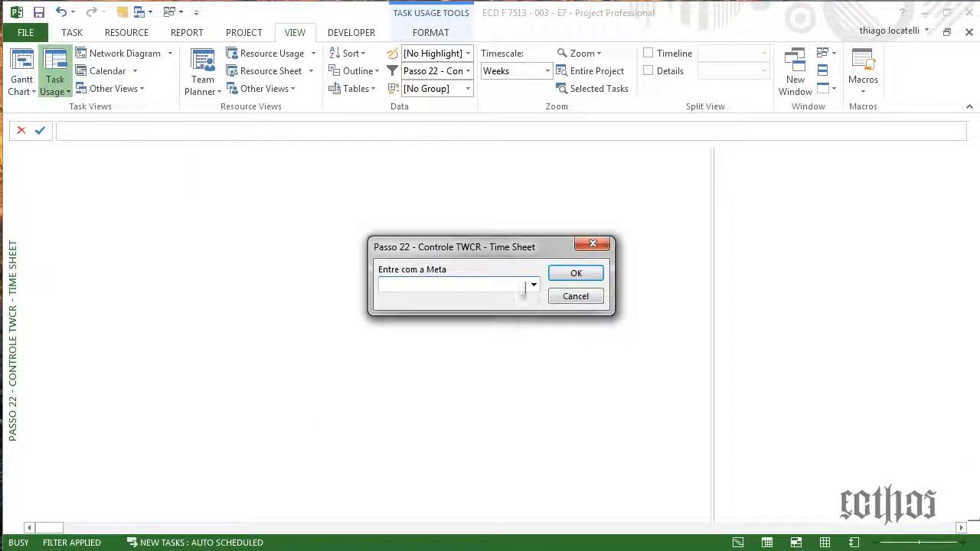
{"action": "left_click", "coordinate": [533, 287]}
{"action": "left_click", "coordinate": [517, 367]}
{"action": "left_click", "coordinate": [576, 273]}
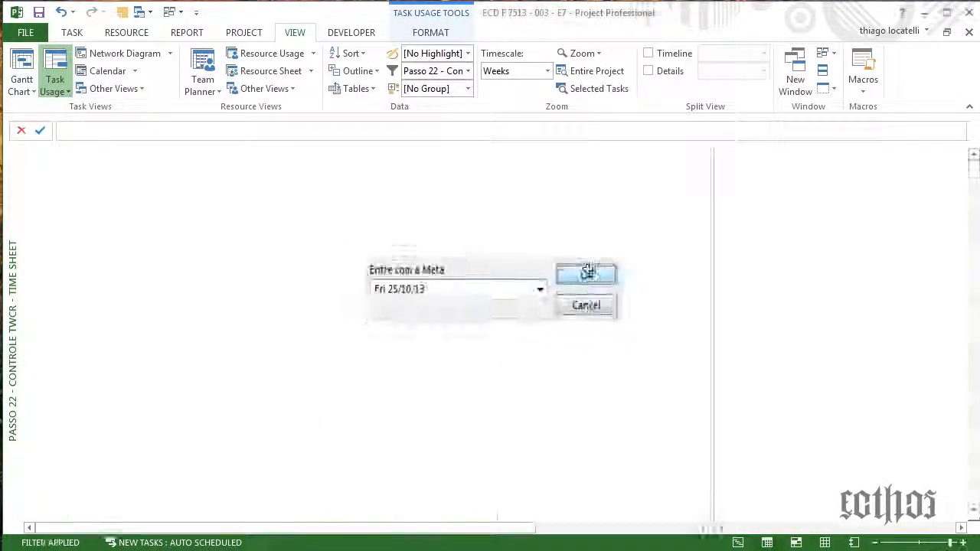
Remove the Type column from the time sheet's table and widen the table area out to the Trabalho Extra Restante column
{"action": "left_click", "coordinate": [429, 280]}
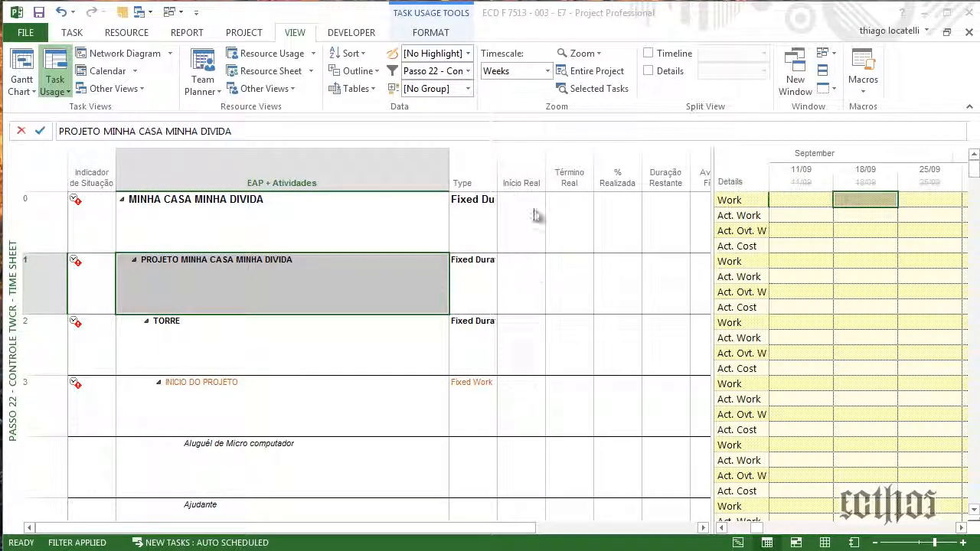
{"action": "left_click", "coordinate": [467, 174]}
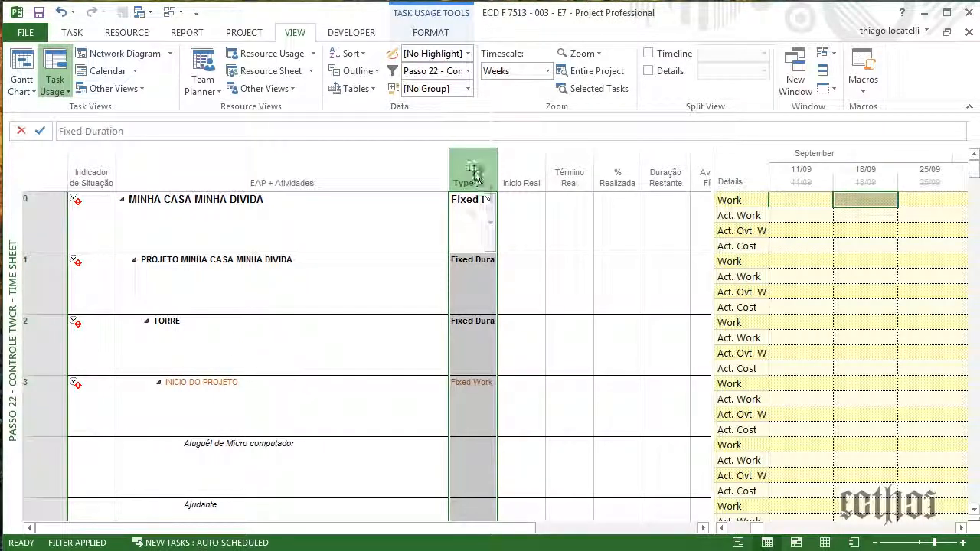
{"action": "key", "text": "Delete"}
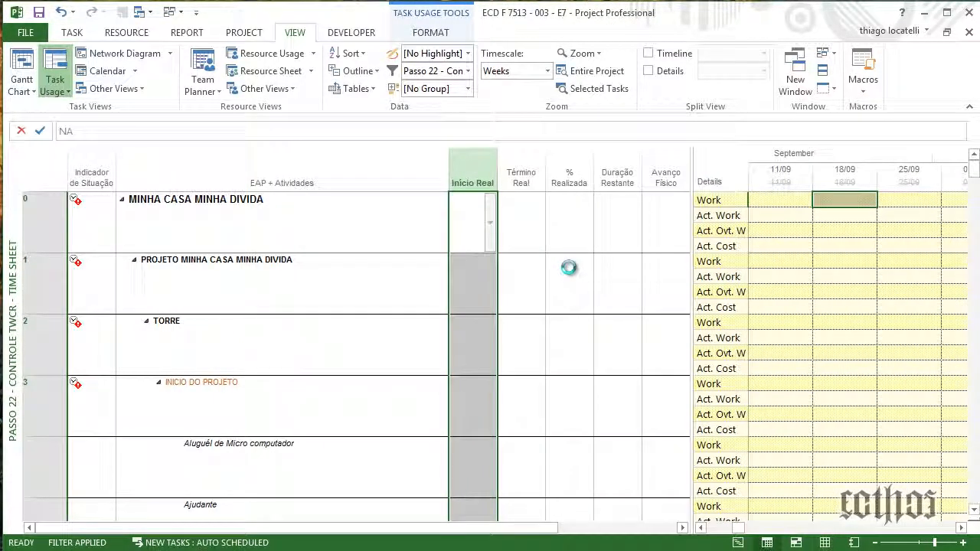
{"action": "left_click_drag", "start_coordinate": [689, 232], "coordinate": [866, 258]}
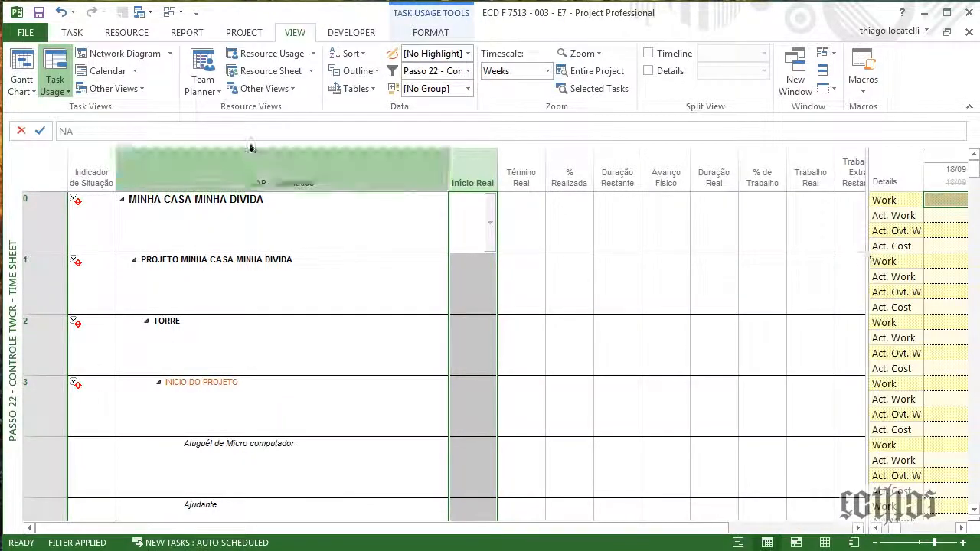
Review the field rows in the Passo 22 - Controle TWCR - Time Sheet table definition through Actual Overtime Cost, and accept it as it is
{"action": "left_click", "coordinate": [357, 89]}
{"action": "left_click", "coordinate": [383, 550]}
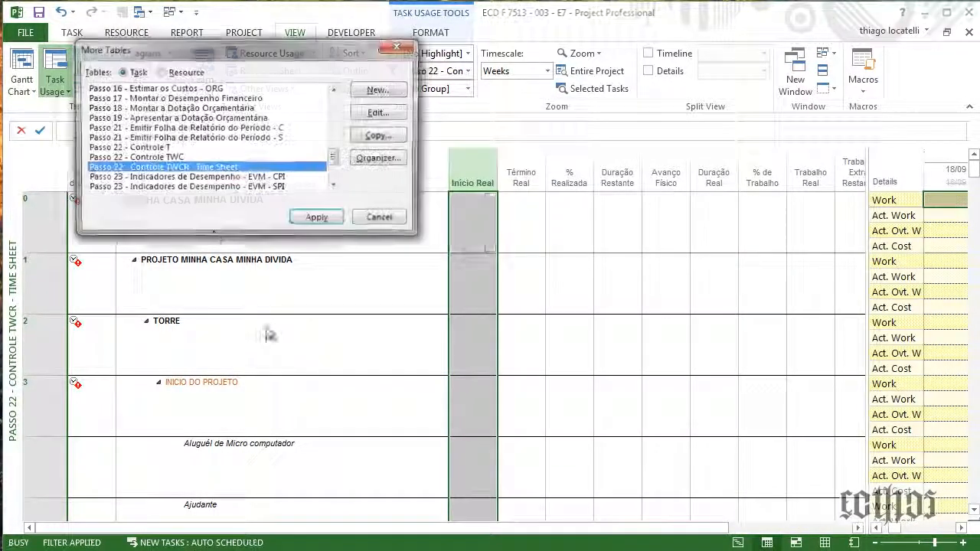
{"action": "left_click", "coordinate": [383, 113]}
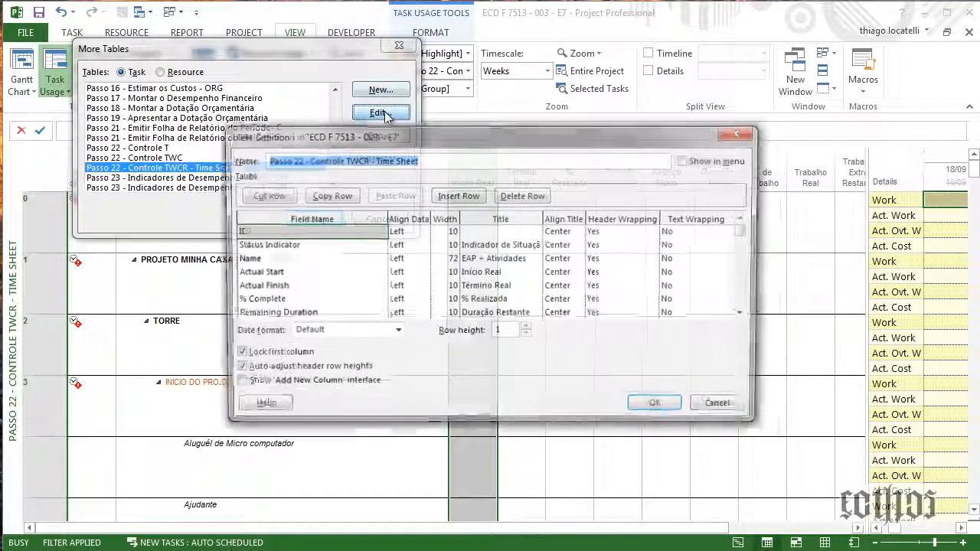
{"action": "left_click", "coordinate": [299, 301]}
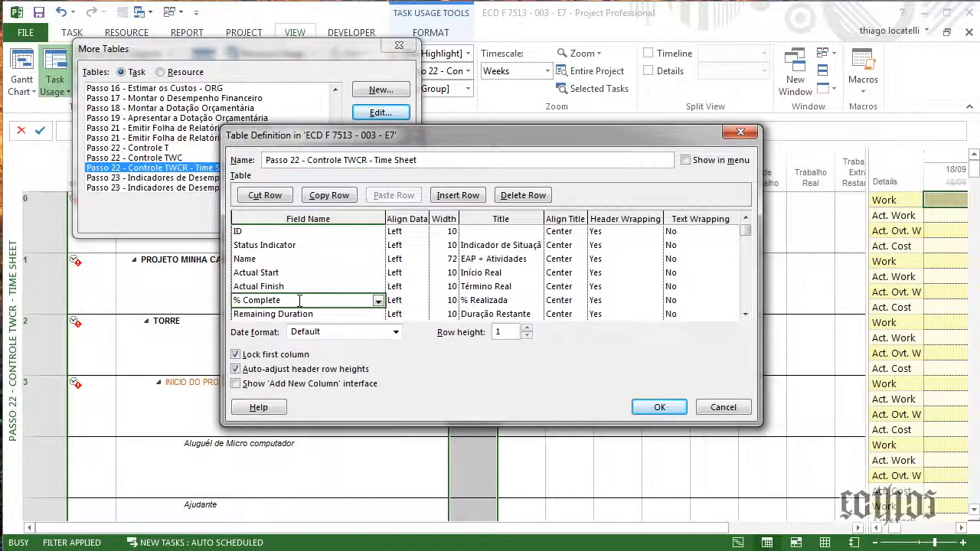
{"action": "key", "text": "Down"}
{"action": "key", "text": "Down"}
{"action": "key", "text": "Down"}
{"action": "key", "text": "Down"}
{"action": "key", "text": "Down"}
{"action": "key", "text": "Down"}
{"action": "key", "text": "Down"}
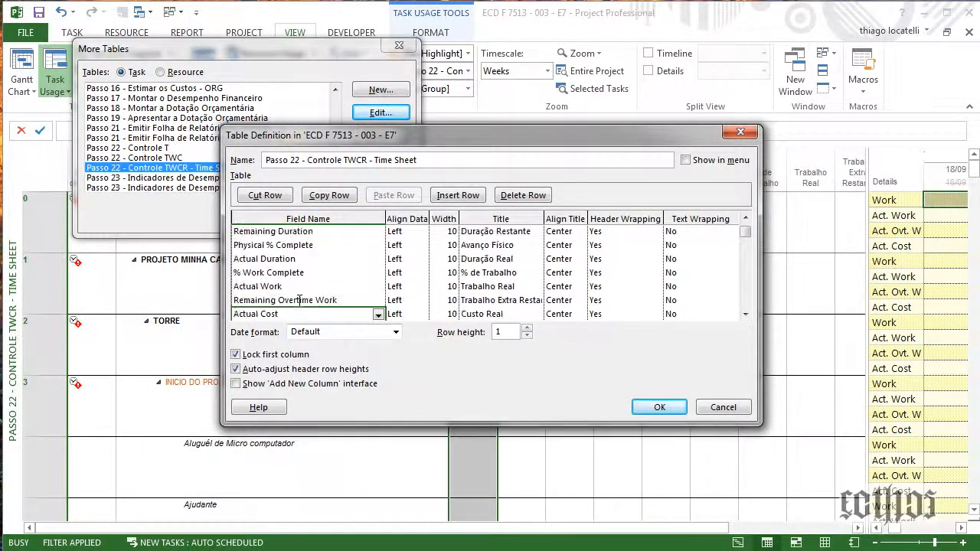
{"action": "key", "text": "Down"}
{"action": "key", "text": "Down"}
{"action": "key", "text": "Down"}
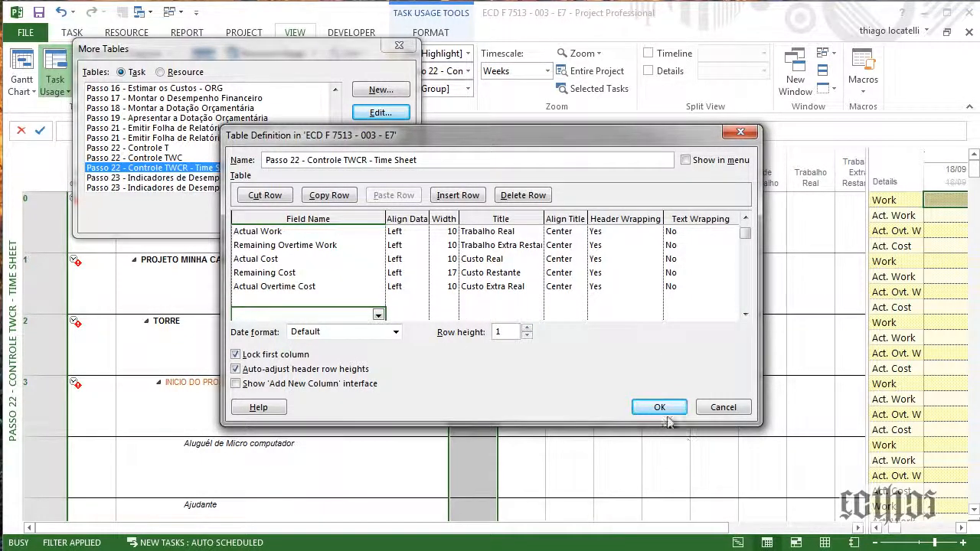
{"action": "left_click", "coordinate": [662, 410]}
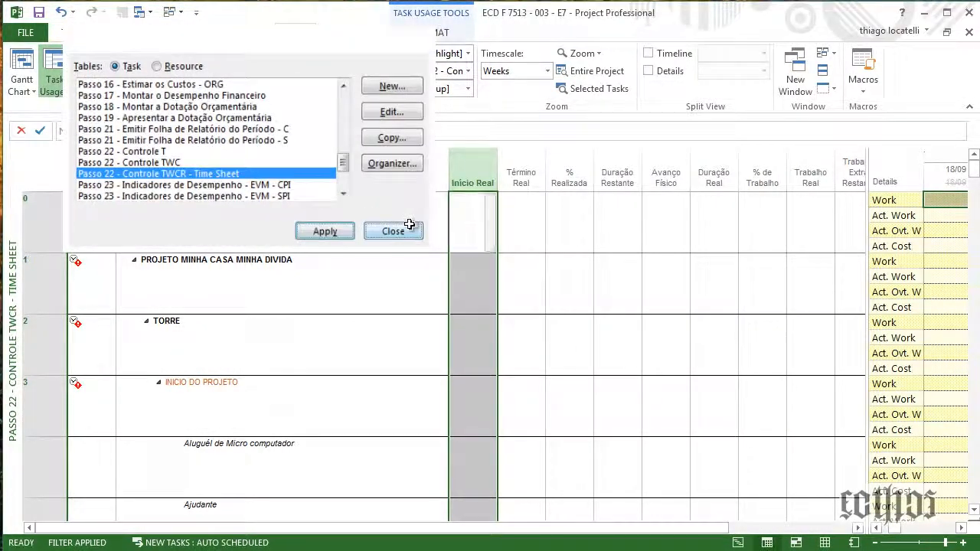
{"action": "left_click", "coordinate": [386, 221]}
{"action": "left_click", "coordinate": [520, 230]}
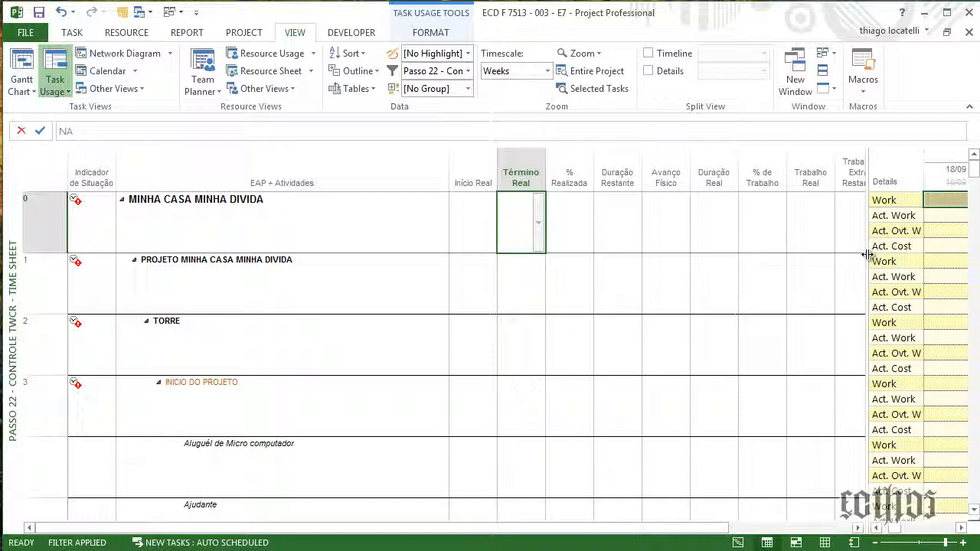
Shrink the table area to enlarge the timephased grid and widen its Details column to fit the full Act. Ovt. Work label
{"action": "left_click_drag", "start_coordinate": [868, 254], "coordinate": [366, 253]}
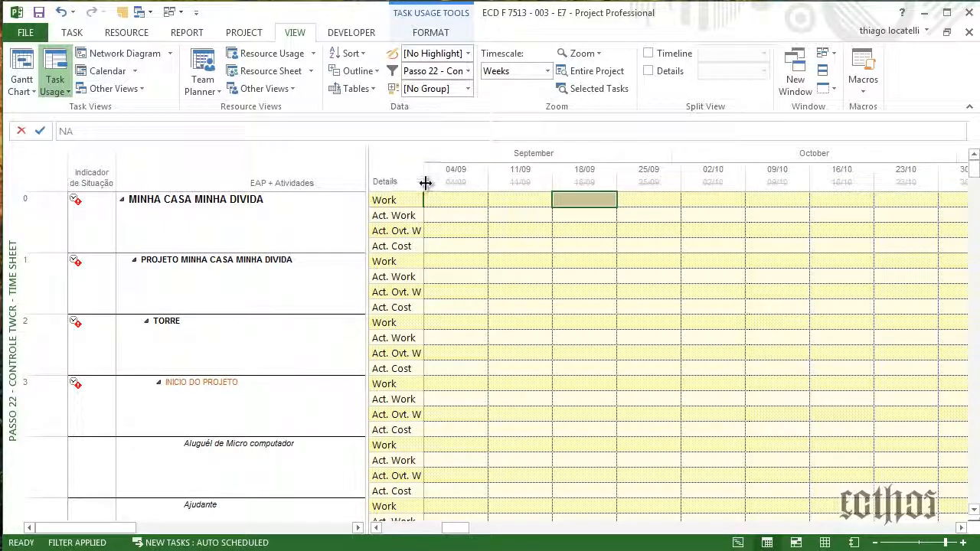
{"action": "left_click_drag", "start_coordinate": [424, 181], "coordinate": [511, 203]}
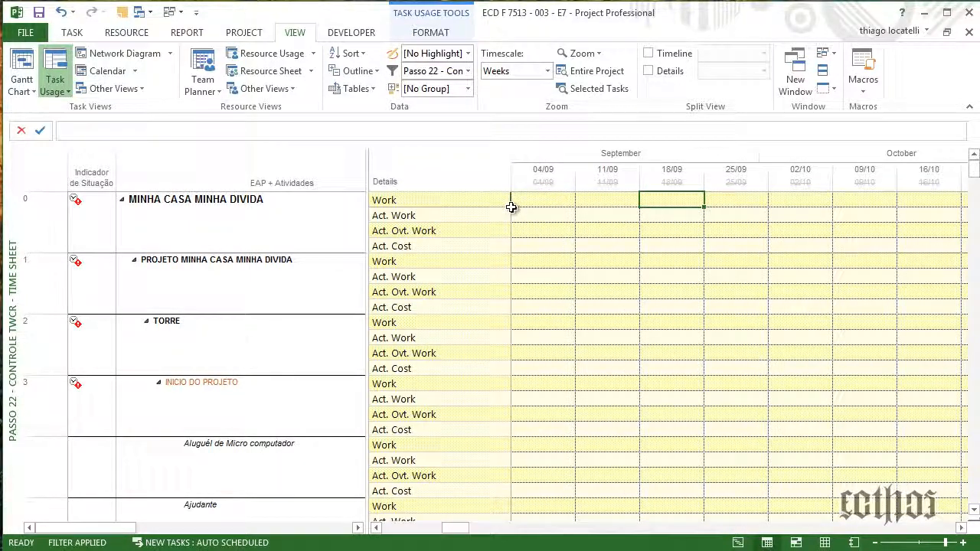
Examine the project summary's Act. Work and Act. Cost detail rows and widen the table area out to the % de Trabalho column
{"action": "left_click", "coordinate": [419, 208]}
{"action": "left_click", "coordinate": [421, 215]}
{"action": "left_click", "coordinate": [426, 243]}
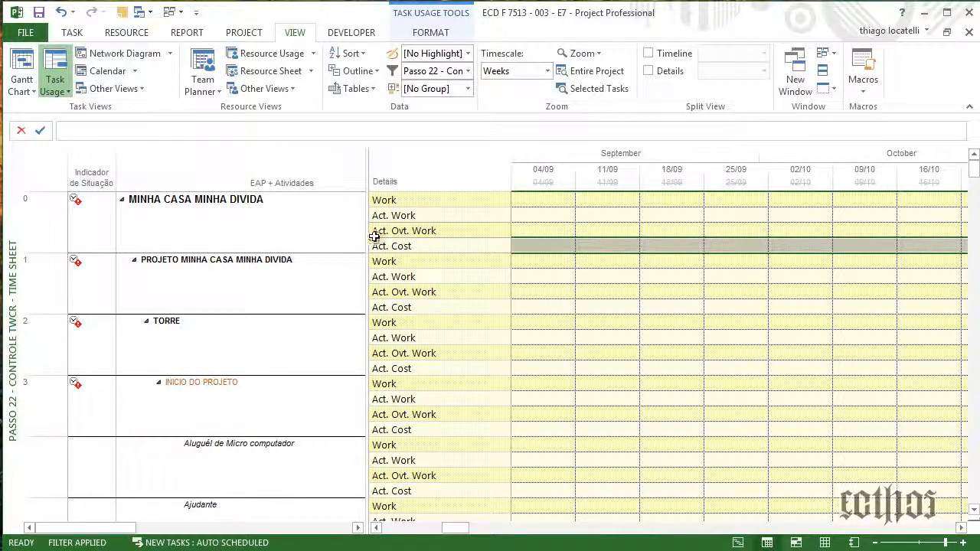
{"action": "left_click_drag", "start_coordinate": [370, 236], "coordinate": [794, 258]}
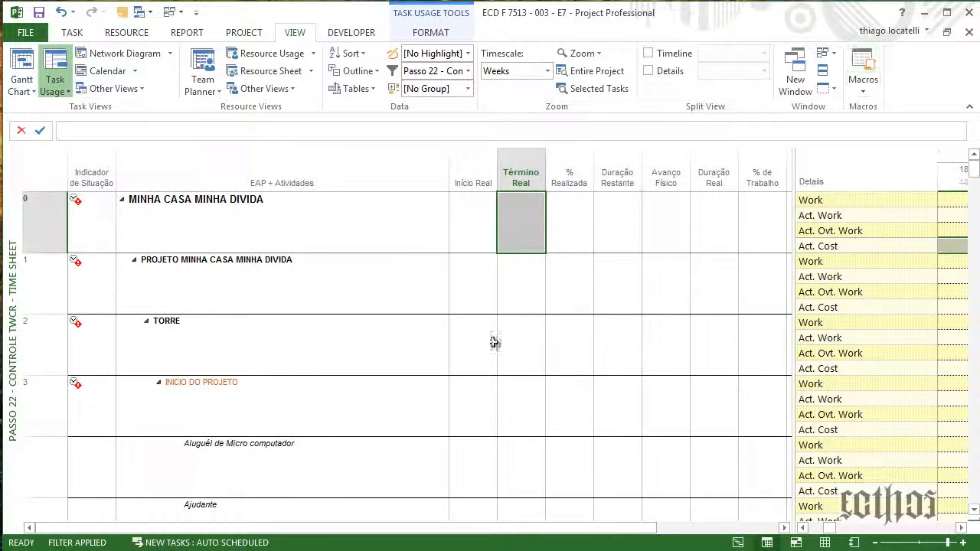
Switch to the view Passo 23 - Indicadores de Desempenho - EVM
{"action": "right_click", "coordinate": [12, 266]}
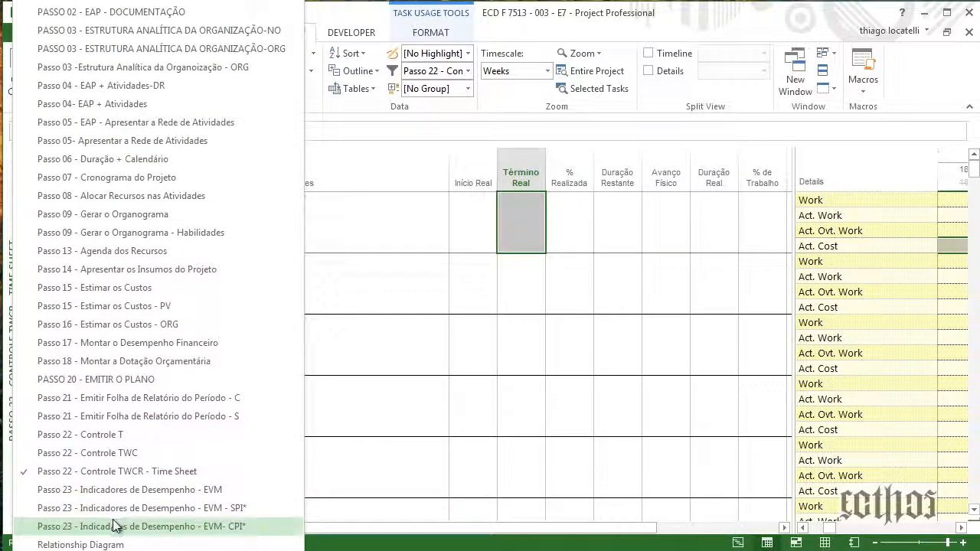
{"action": "left_click", "coordinate": [188, 492]}
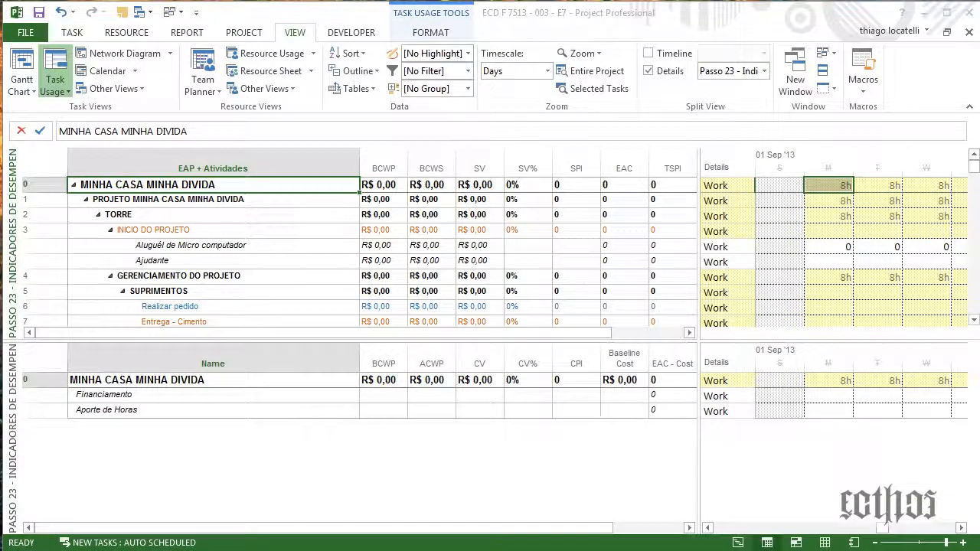
{"action": "left_click_drag", "start_coordinate": [0, 101], "coordinate": [0, 123]}
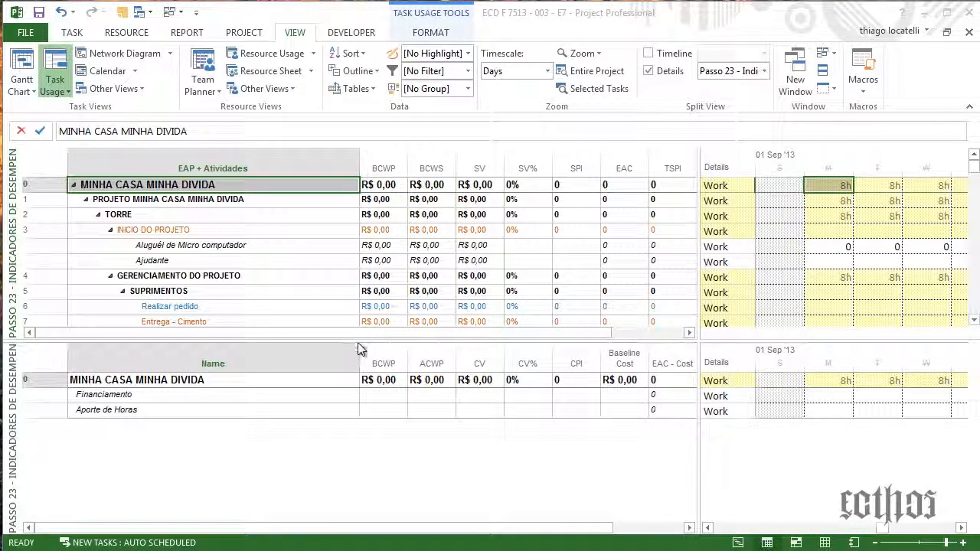
Select the TORRE task in the SPI table and adjust the split between the two indicator panes so both tables are readable
{"action": "left_click_drag", "start_coordinate": [357, 337], "coordinate": [363, 391]}
{"action": "left_click", "coordinate": [301, 157]}
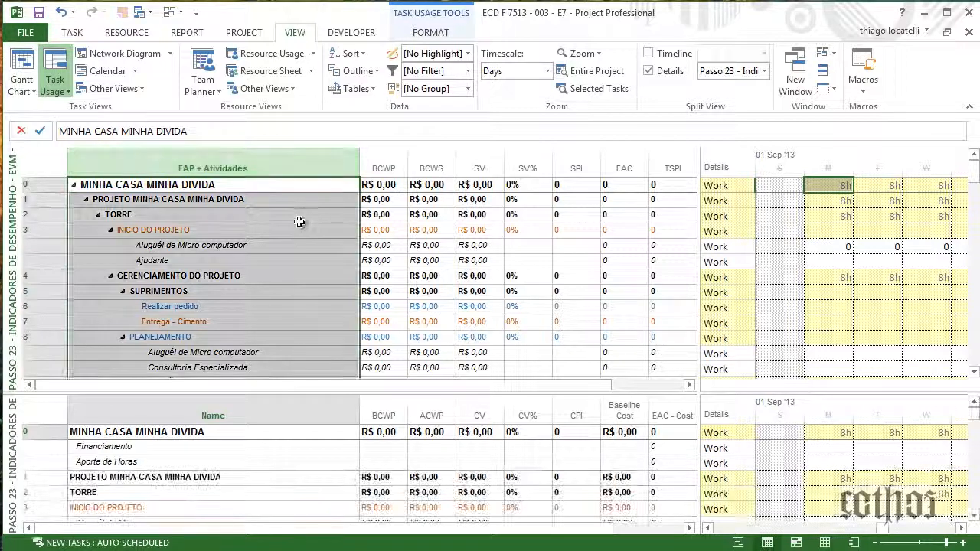
{"action": "left_click", "coordinate": [299, 217]}
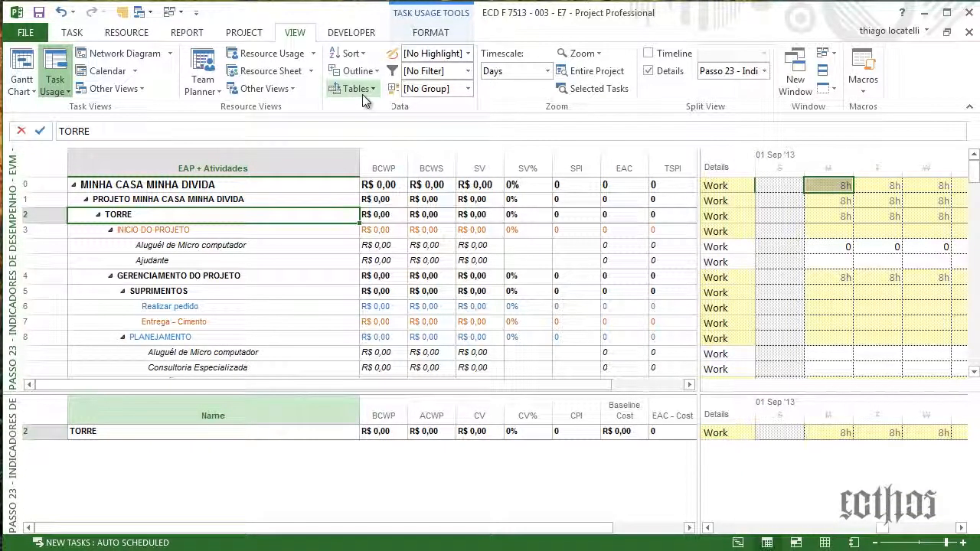
{"action": "left_click_drag", "start_coordinate": [104, 389], "coordinate": [127, 317]}
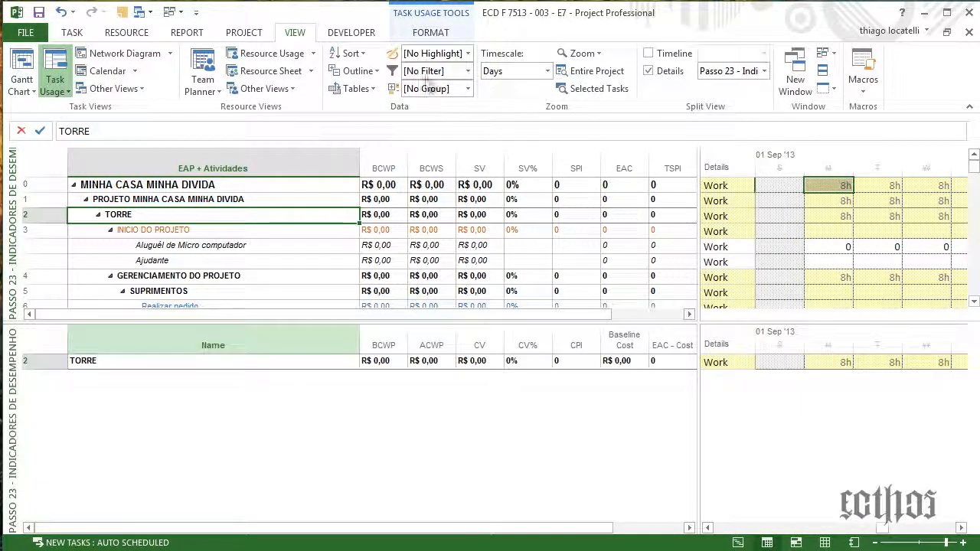
Open the definition of the table Passo 23 - Indicadores de Desempenho - EVM - SPI for editing
{"action": "left_click", "coordinate": [360, 88]}
{"action": "left_click", "coordinate": [375, 550]}
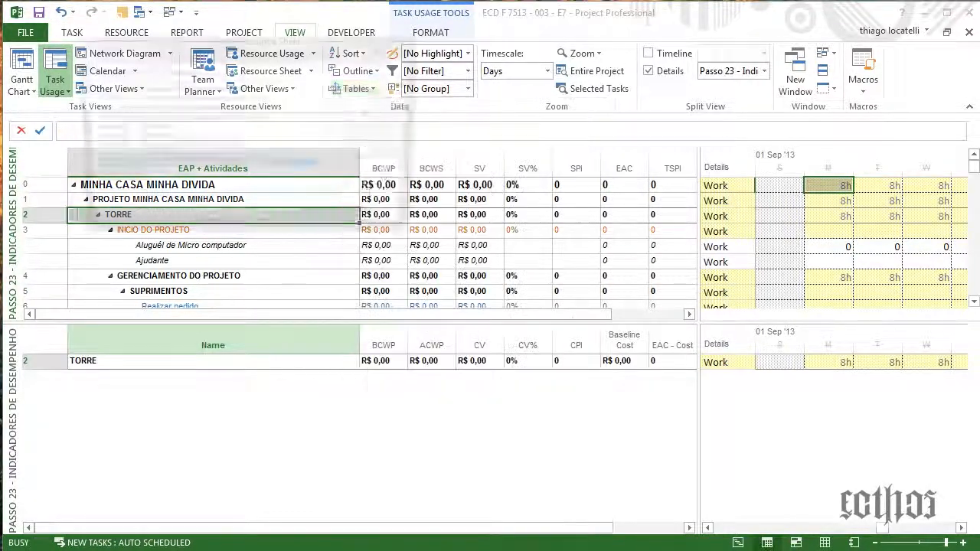
{"action": "left_click", "coordinate": [366, 112]}
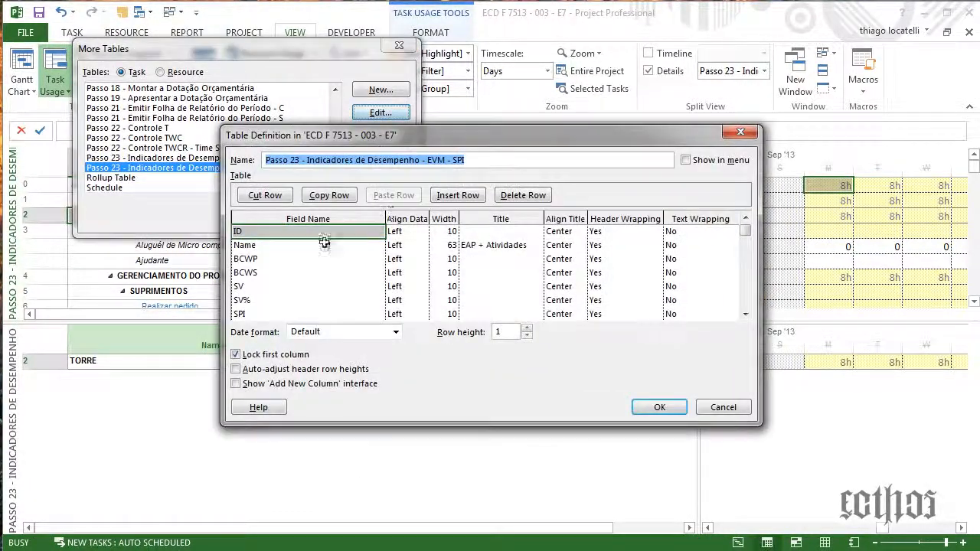
Examine the field rows of the SPI table definition through to the TSPI field and close the definition without changes
{"action": "key", "text": "Down"}
{"action": "key", "text": "Down"}
{"action": "key", "text": "Down"}
{"action": "key", "text": "Down"}
{"action": "key", "text": "Down"}
{"action": "key", "text": "Down"}
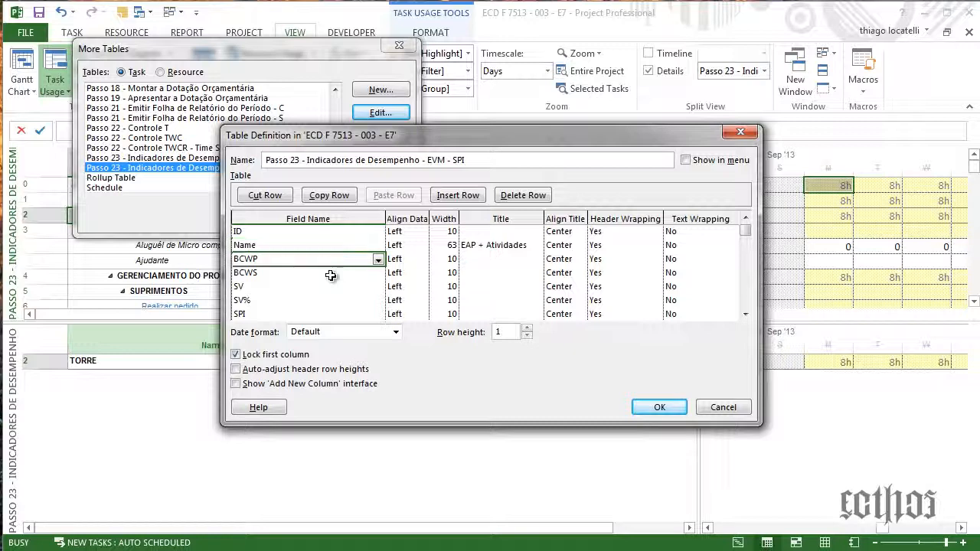
{"action": "key", "text": "Down"}
{"action": "key", "text": "Down"}
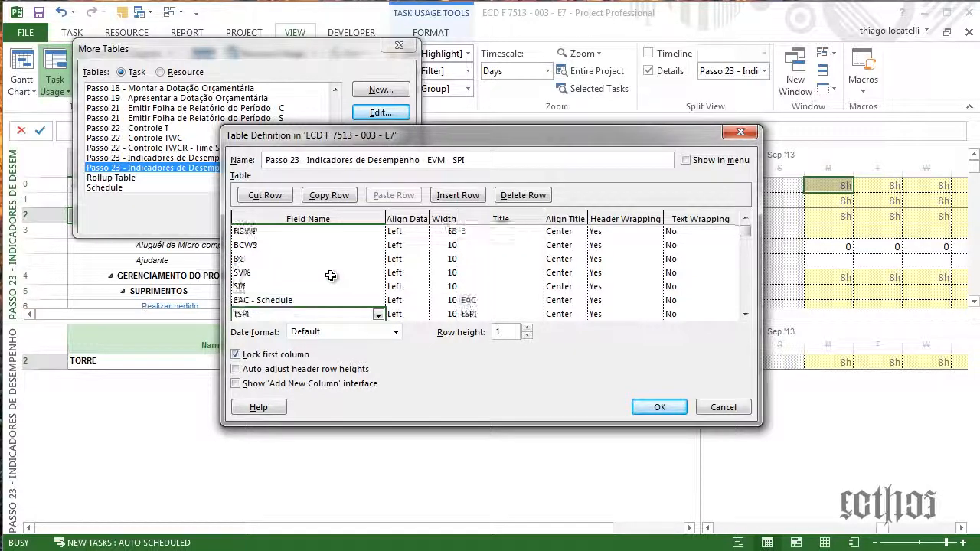
{"action": "left_click", "coordinate": [337, 301]}
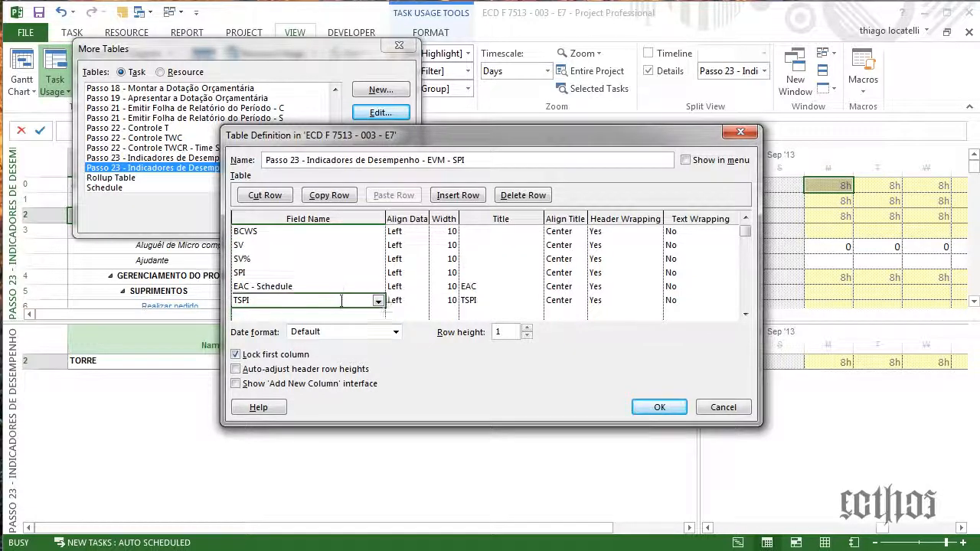
{"action": "left_click", "coordinate": [378, 301]}
{"action": "left_click", "coordinate": [378, 301]}
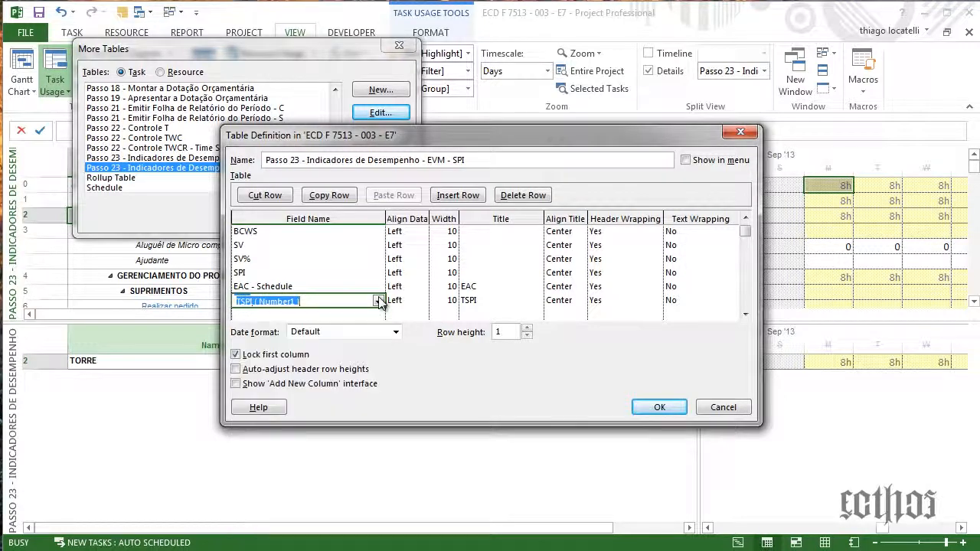
{"action": "left_click", "coordinate": [731, 408]}
Examine the field rows of the table Passo 23 - Indicadores de Desempenho - EVM - CPI through to VAC and leave the table definitions unchanged
{"action": "left_click", "coordinate": [283, 157]}
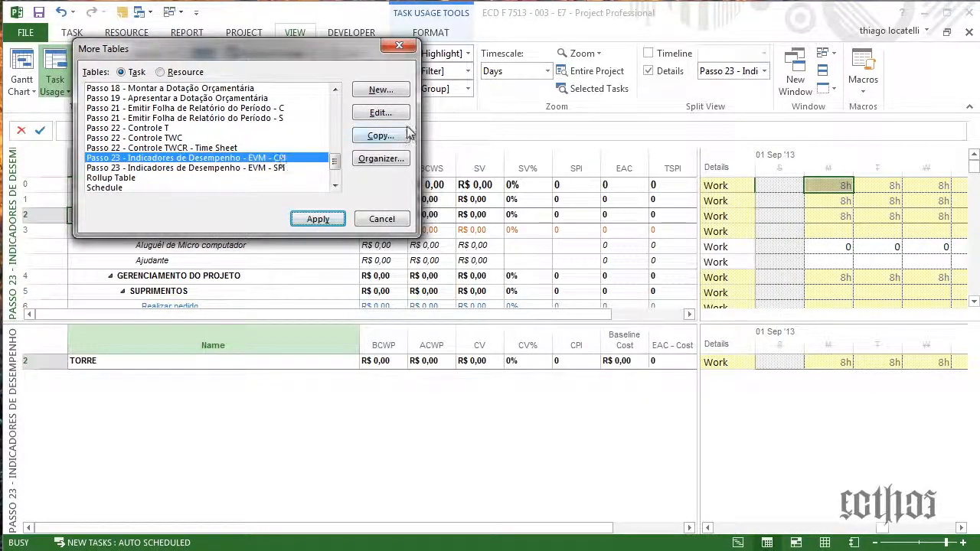
{"action": "left_click", "coordinate": [381, 113]}
{"action": "left_click", "coordinate": [323, 273]}
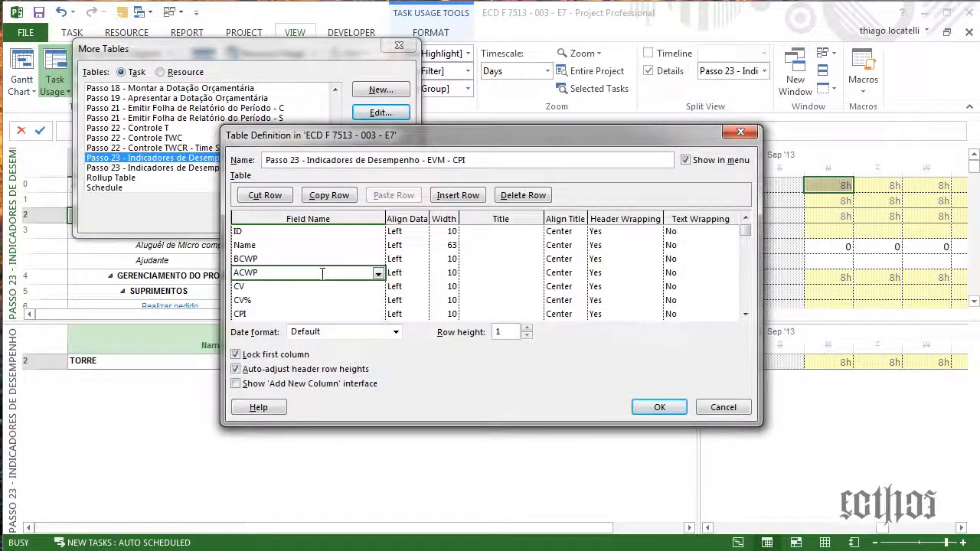
{"action": "key", "text": "Down"}
{"action": "key", "text": "Down"}
{"action": "key", "text": "Down"}
{"action": "key", "text": "Down"}
{"action": "key", "text": "Down"}
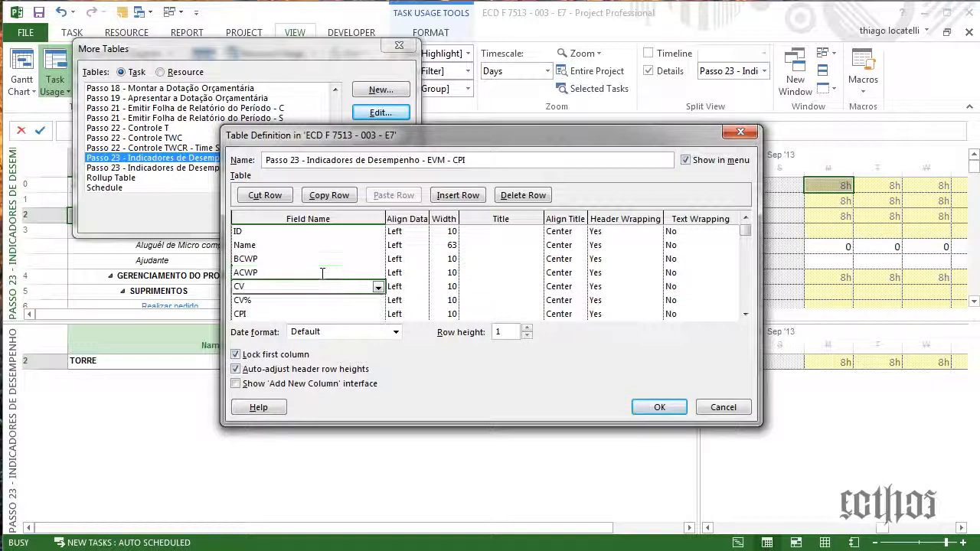
{"action": "key", "text": "Down"}
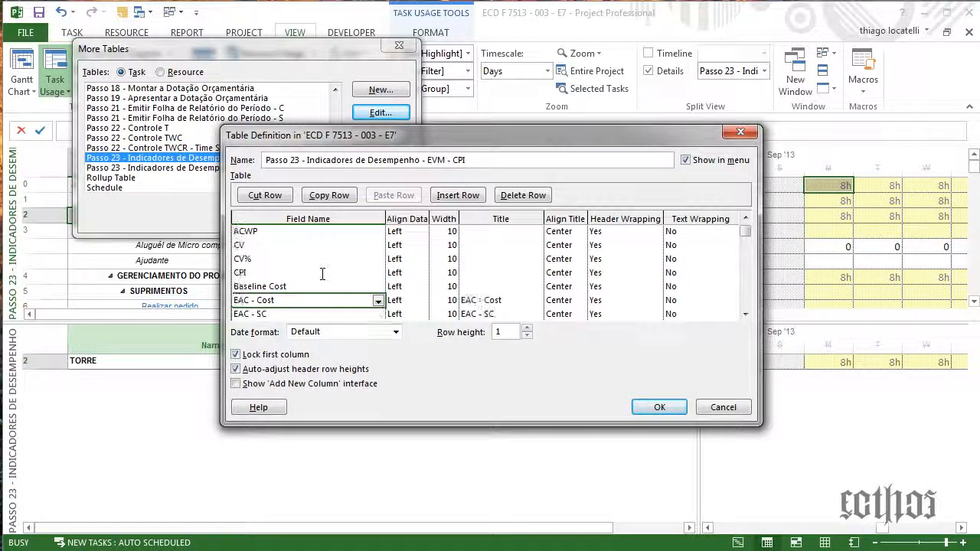
{"action": "key", "text": "Down"}
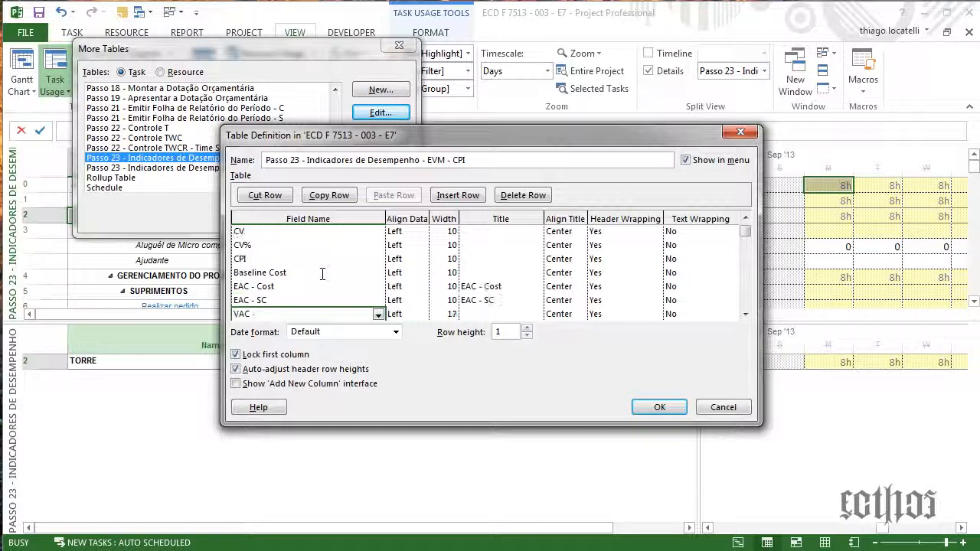
{"action": "key", "text": "Down"}
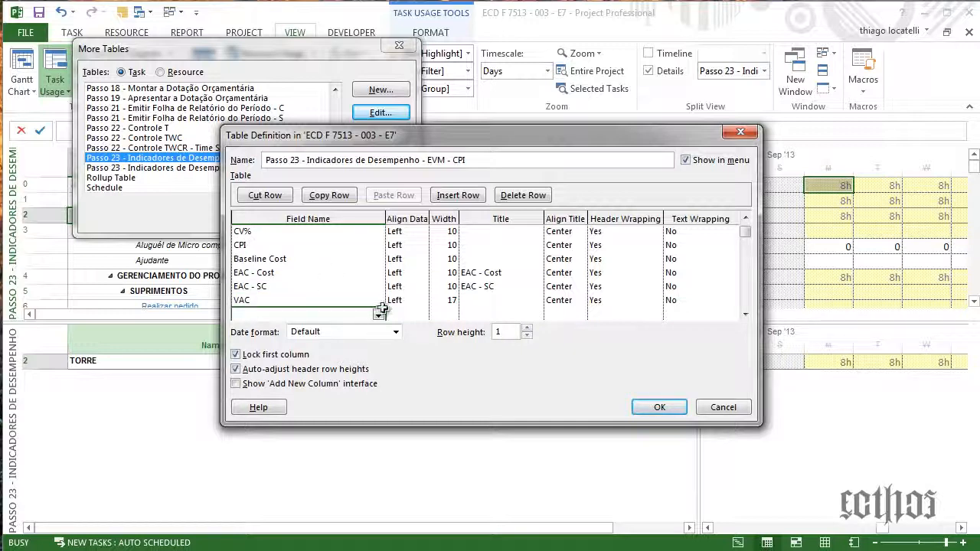
{"action": "left_click", "coordinate": [722, 406]}
{"action": "left_click", "coordinate": [374, 218]}
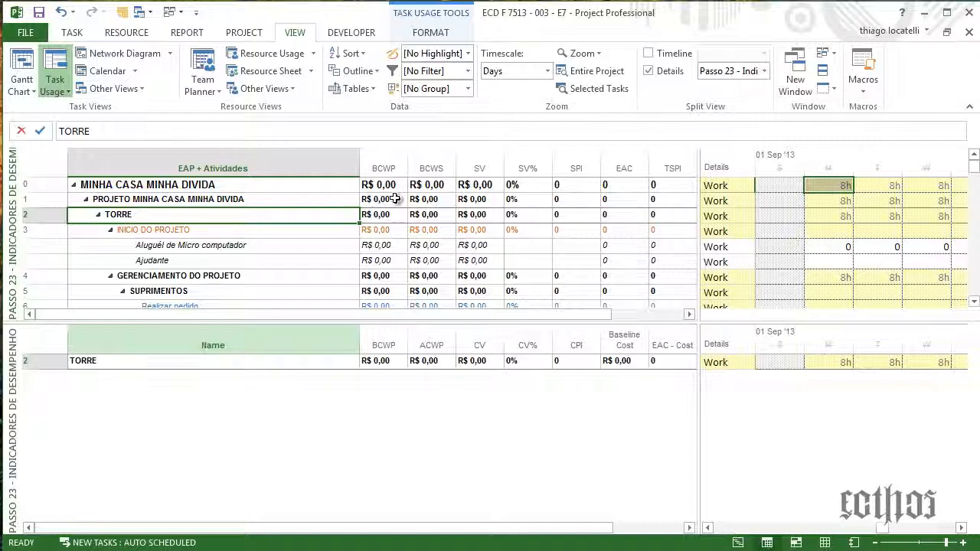
Enlarge the upper SPI pane down to task 8 and select the BCWS values of GERENCIAMENTO DO PROJETO and SUPRIMENTOS
{"action": "left_click", "coordinate": [428, 199]}
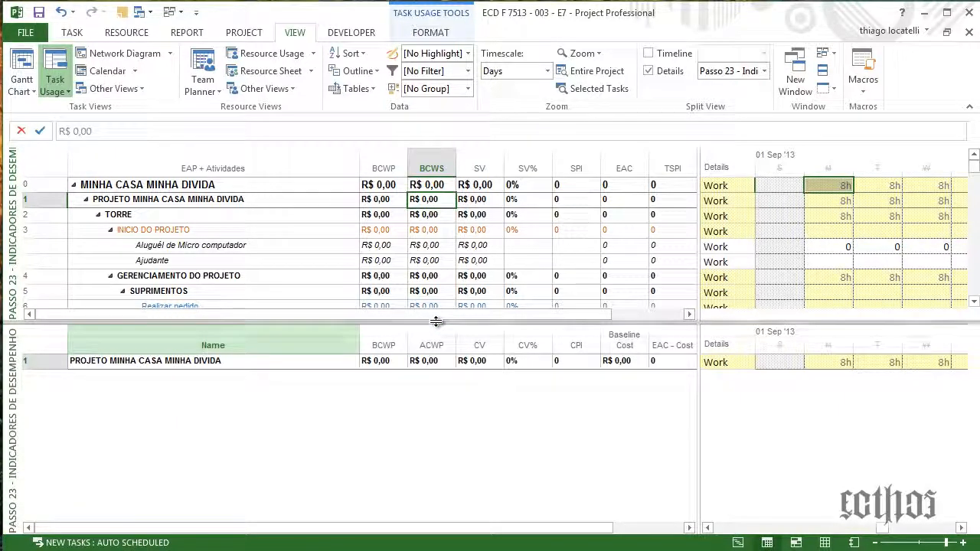
{"action": "left_click_drag", "start_coordinate": [436, 322], "coordinate": [429, 373]}
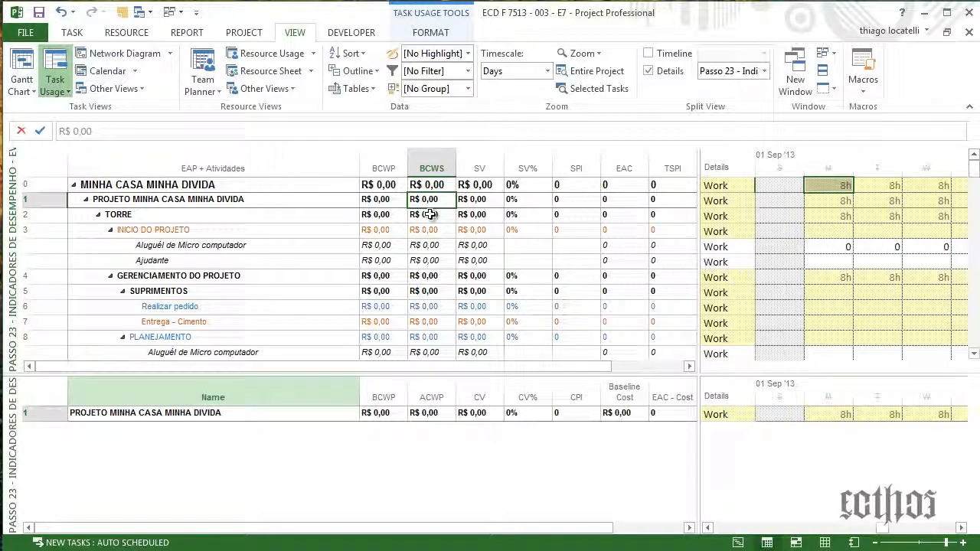
{"action": "left_click_drag", "start_coordinate": [429, 276], "coordinate": [429, 292]}
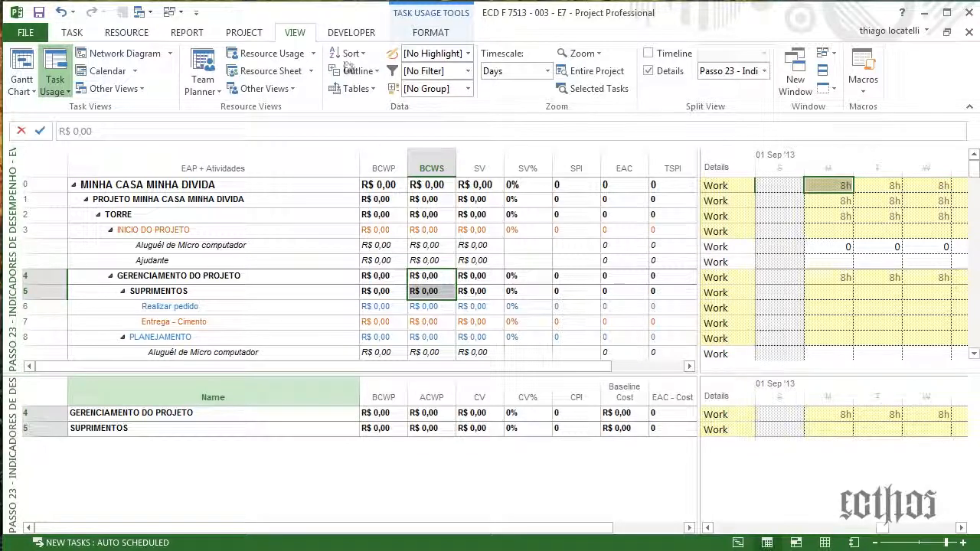
Set the project baseline named Baseline for the entire project
{"action": "left_click", "coordinate": [243, 32]}
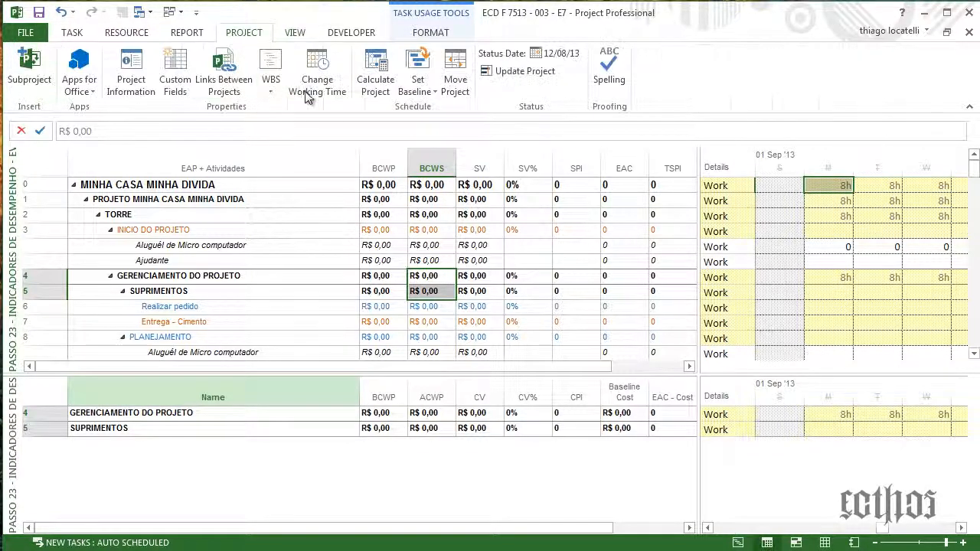
{"action": "left_click", "coordinate": [433, 94]}
{"action": "left_click", "coordinate": [448, 166]}
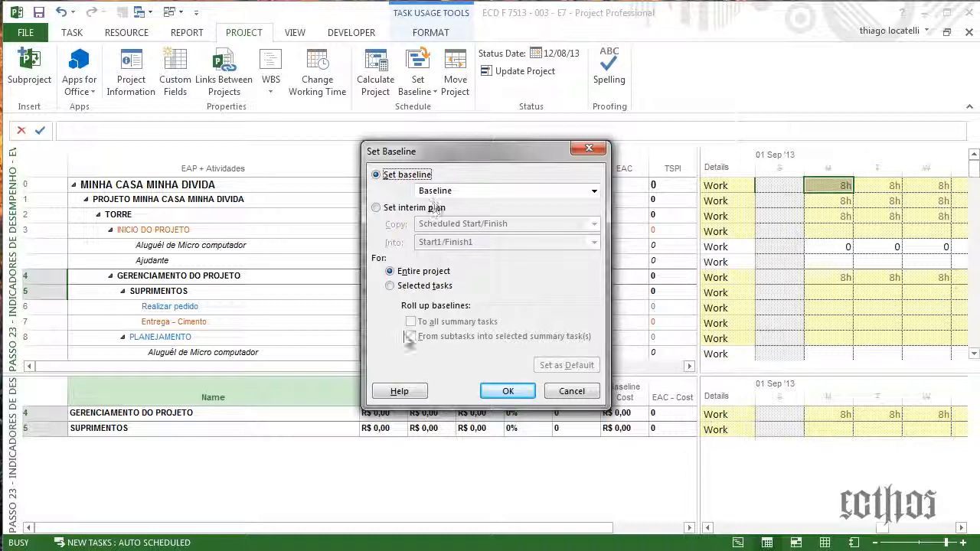
{"action": "left_click", "coordinate": [486, 388]}
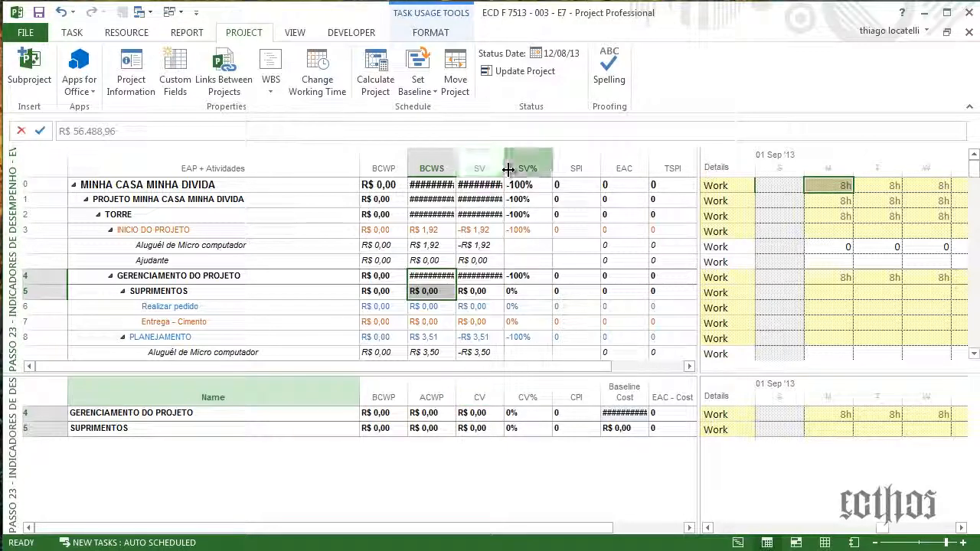
Widen the SV and BCWS columns in the SPI table and the Baseline Cost column in the CPI table to show full amounts
{"action": "left_click_drag", "start_coordinate": [506, 169], "coordinate": [547, 173]}
{"action": "left_click_drag", "start_coordinate": [456, 168], "coordinate": [493, 170]}
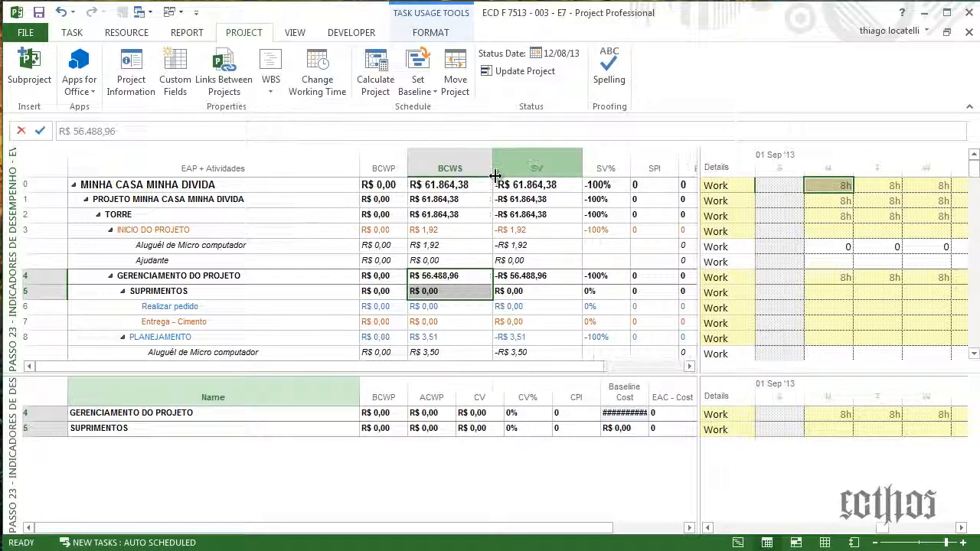
{"action": "scroll", "coordinate": [441, 313], "scroll_direction": "down", "scroll_amount": 4}
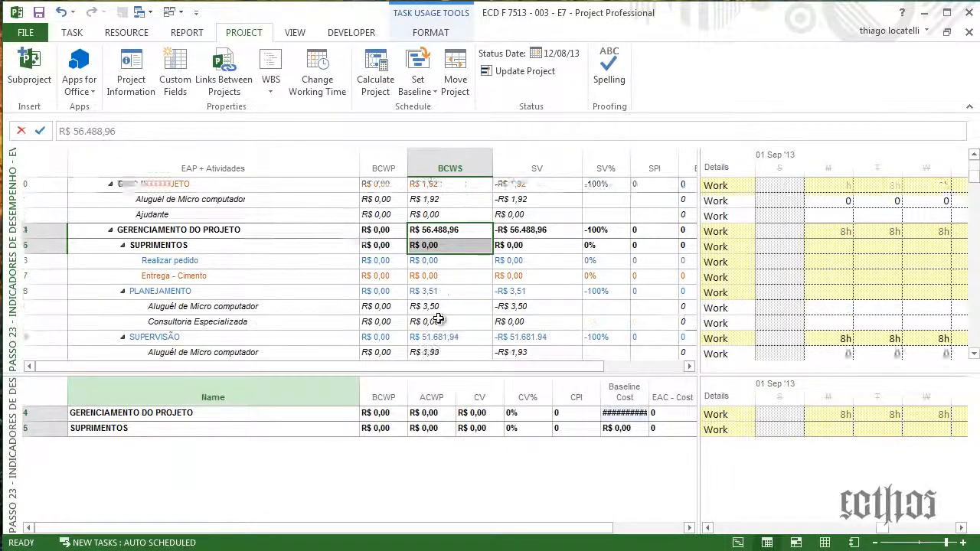
{"action": "scroll", "coordinate": [440, 320], "scroll_direction": "up", "scroll_amount": 4}
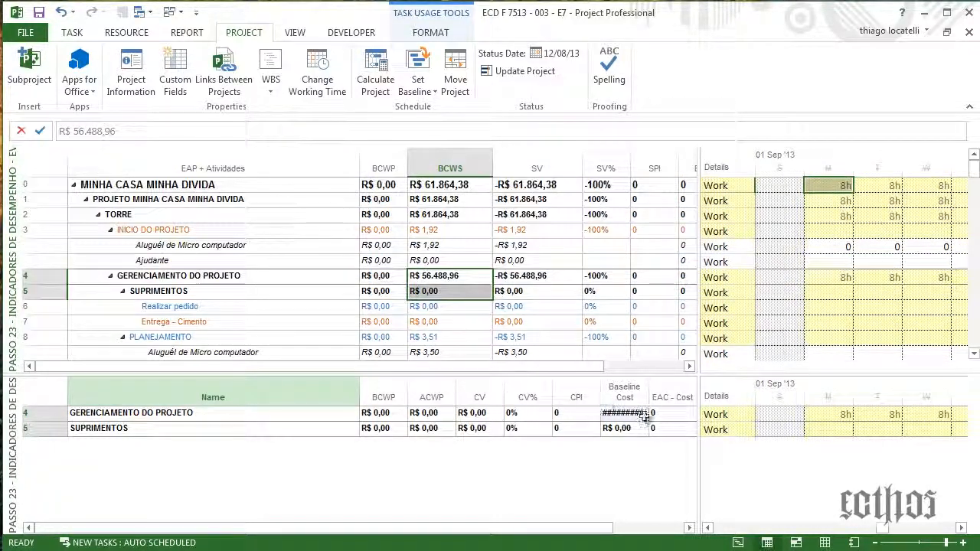
{"action": "left_click_drag", "start_coordinate": [649, 397], "coordinate": [672, 398]}
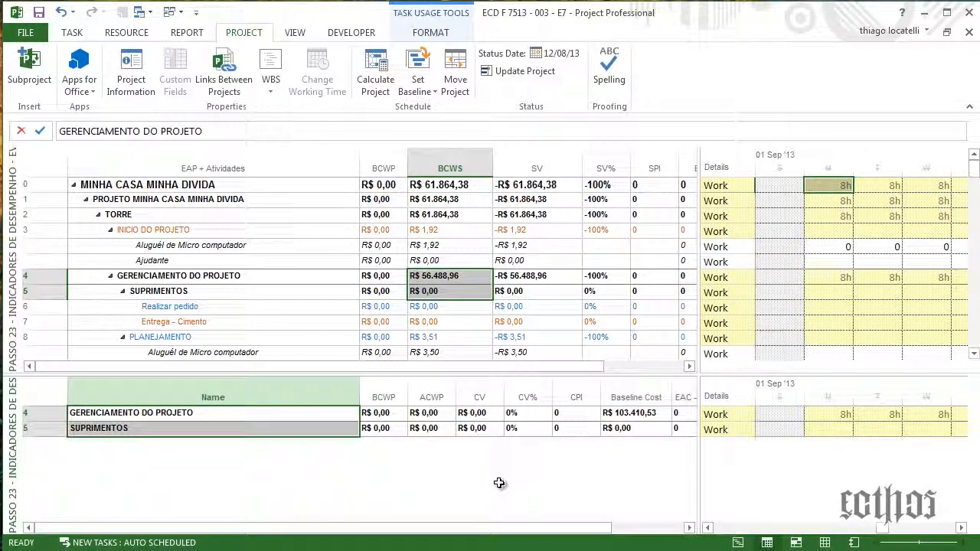